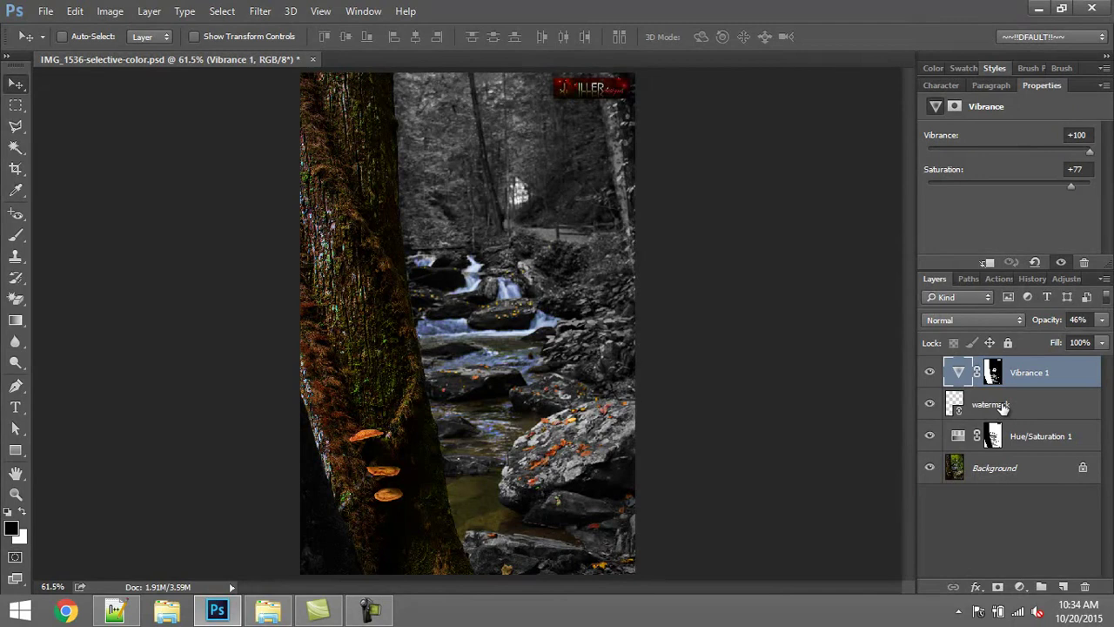
# Move the watermark layer above the Vibrance 1 adjustment layer and deselect all layers.
pyautogui.click(997, 405)
pyautogui.moveTo(1010, 411); pyautogui.dragTo(1035, 362)
pyautogui.click(965, 487)
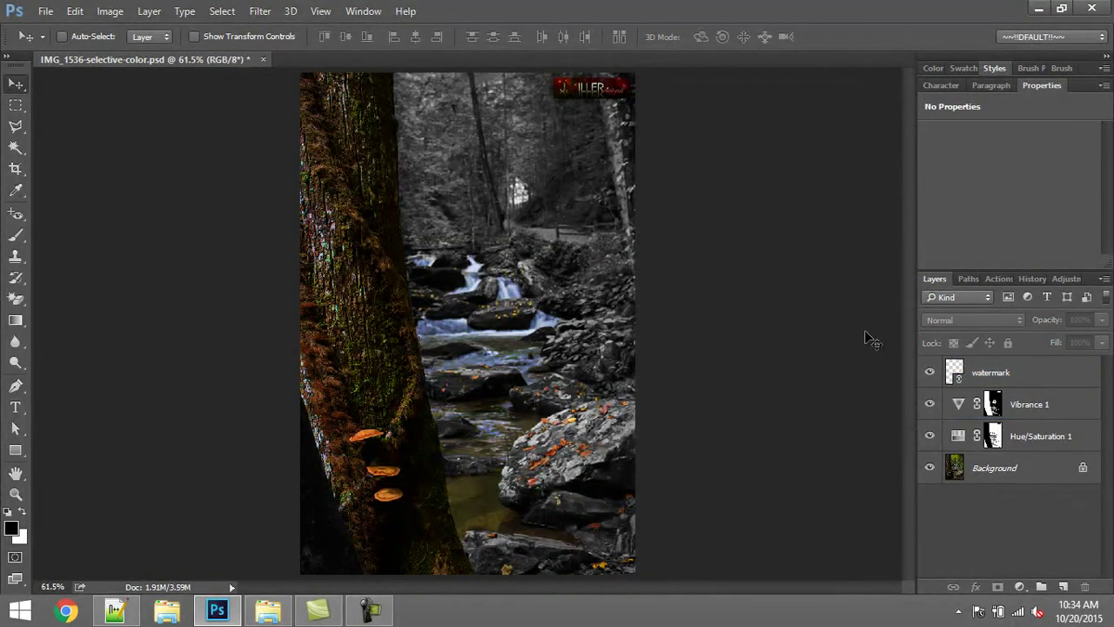
# Delete the watermark, Vibrance 1 and Hue/Saturation 1 layers, keeping only the Background.
pyautogui.click(1009, 371)
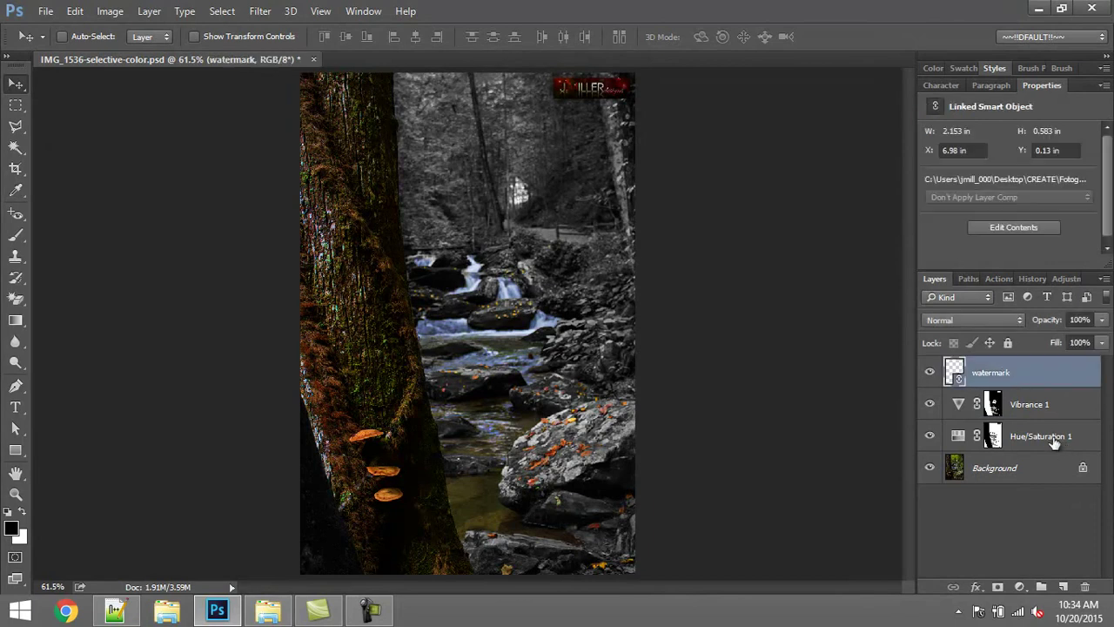
pyautogui.keyDown('shift'); pyautogui.click(1055, 440); pyautogui.keyUp('shift')
pyautogui.press('Delete')
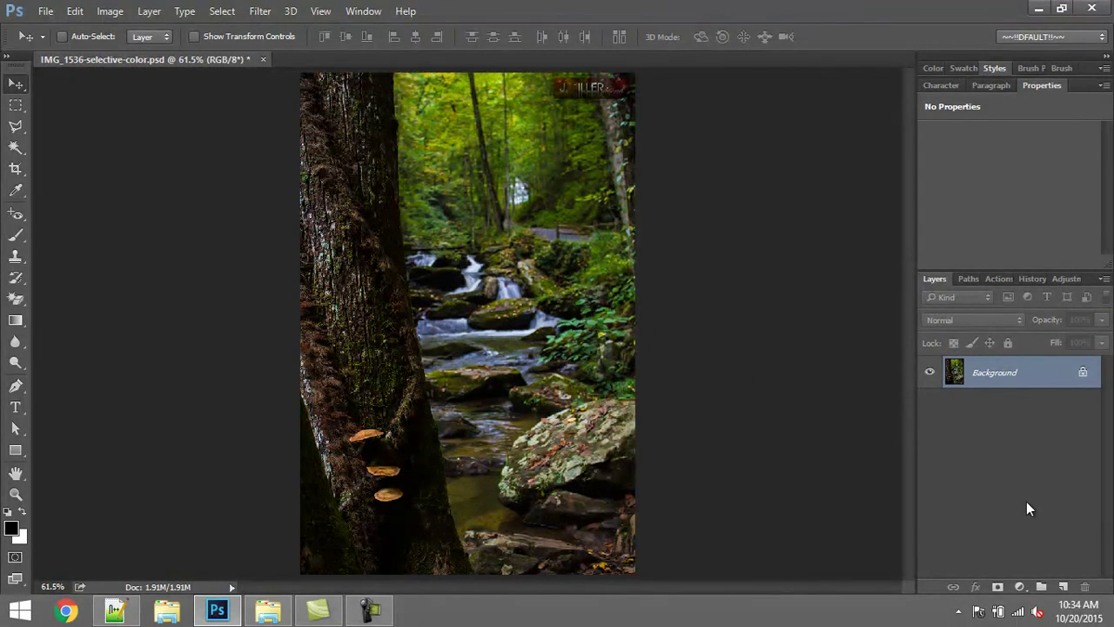
# Add a Hue/Saturation adjustment layer above the Background and set its saturation to -100.
pyautogui.click(1021, 587)
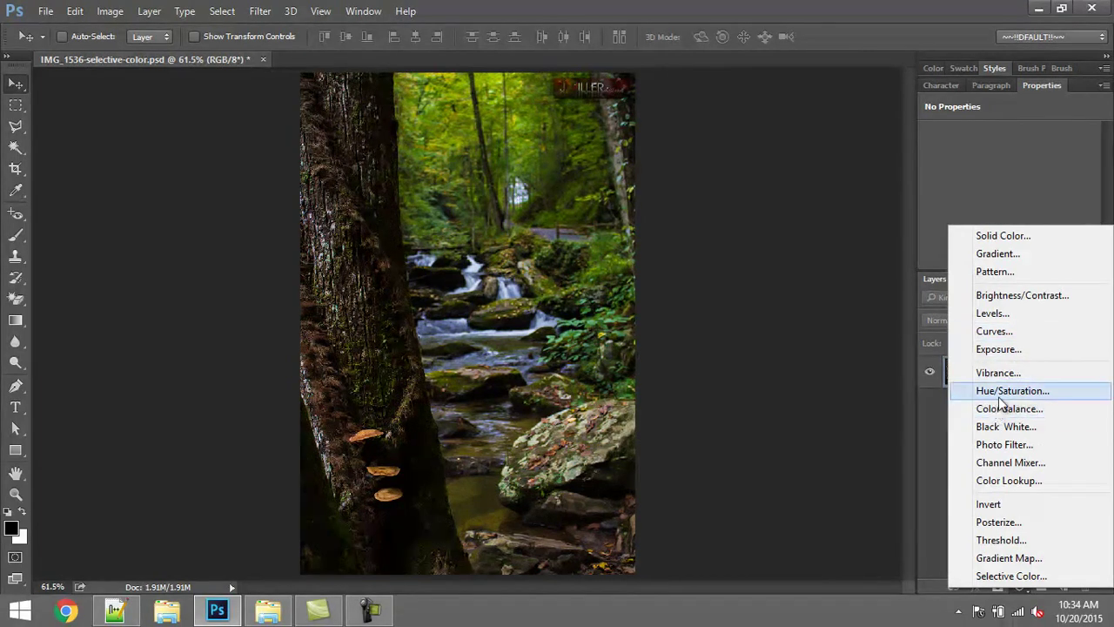
pyautogui.click(1013, 392)
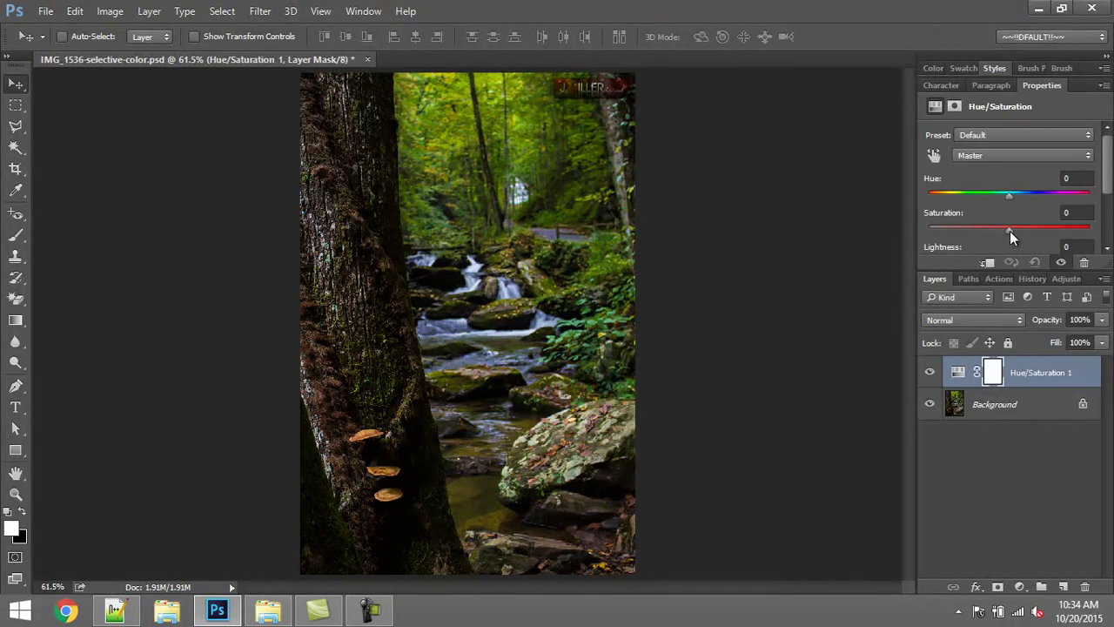
pyautogui.moveTo(1010, 230); pyautogui.dragTo(905, 225)
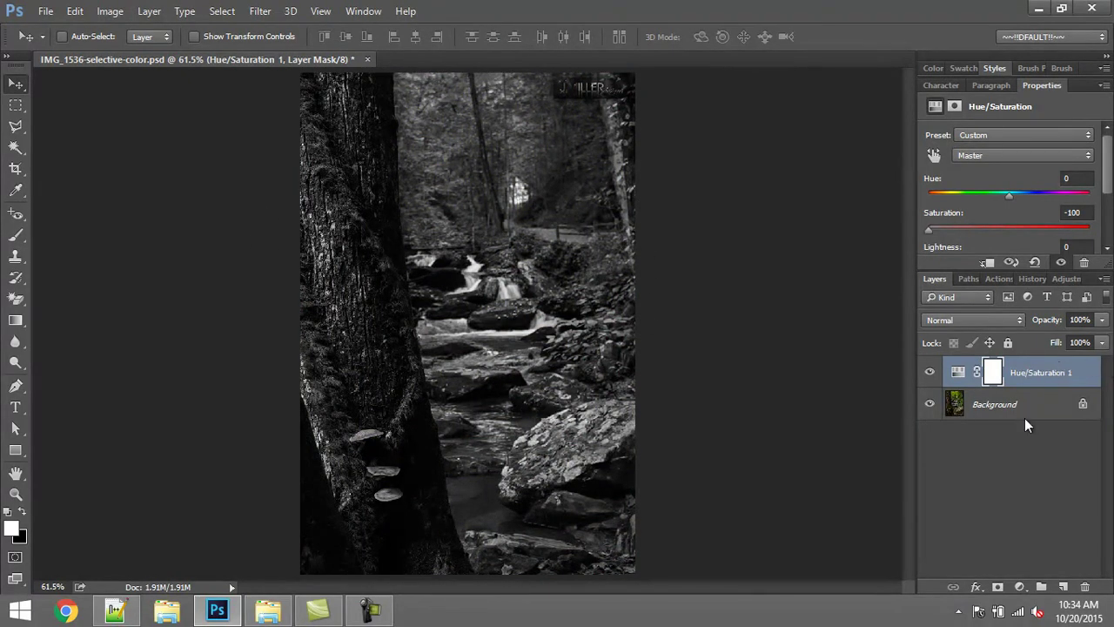
# Compare the photo with and without the Hue/Saturation 1 adjustment by toggling the layer's visibility.
pyautogui.click(928, 373)
pyautogui.click(928, 373)
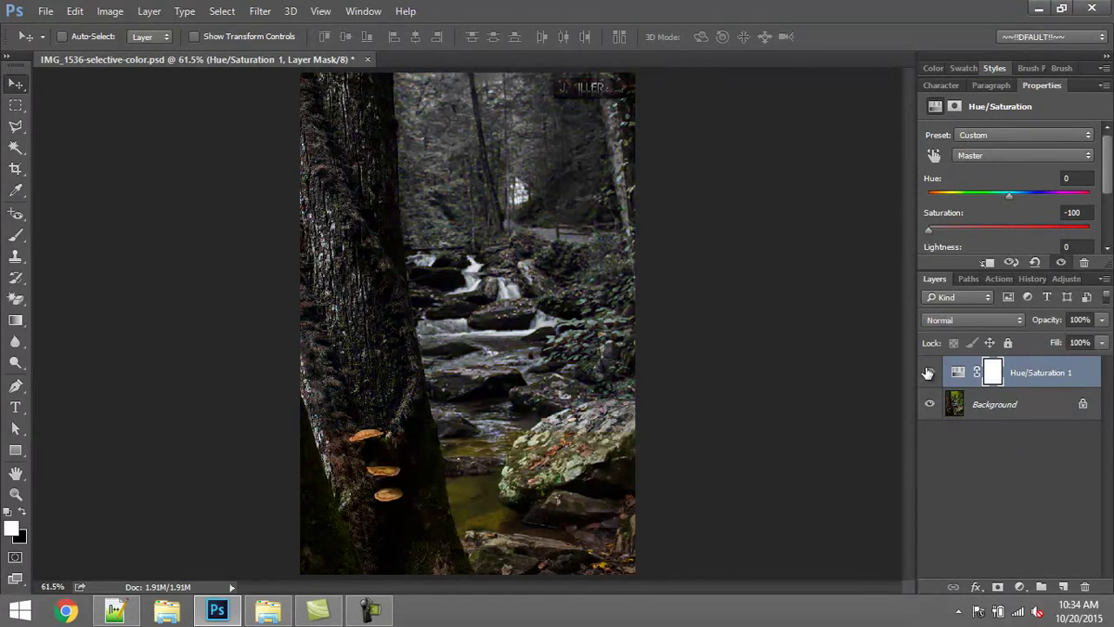
pyautogui.click(928, 372)
pyautogui.click(928, 372)
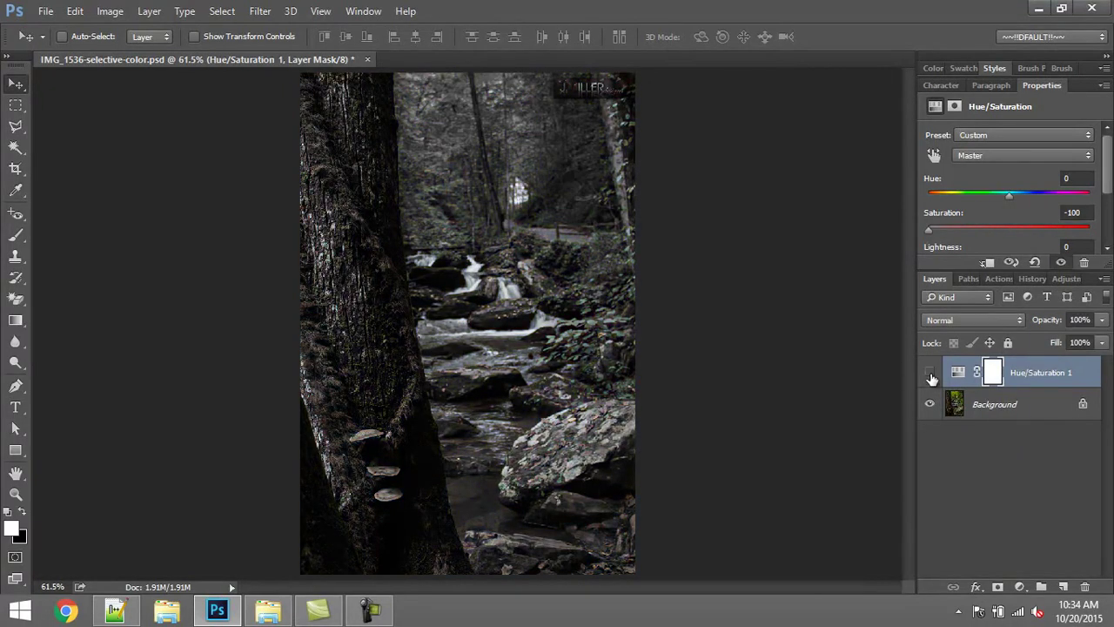
pyautogui.click(929, 374)
pyautogui.click(930, 374)
pyautogui.click(929, 374)
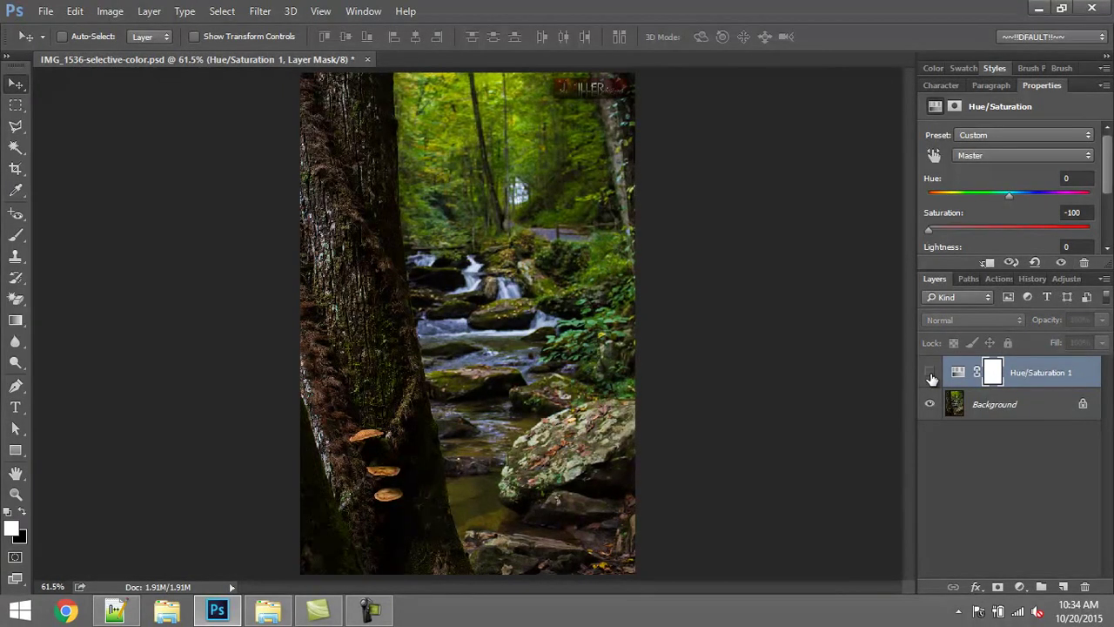
pyautogui.click(930, 374)
pyautogui.click(930, 374)
pyautogui.click(930, 374)
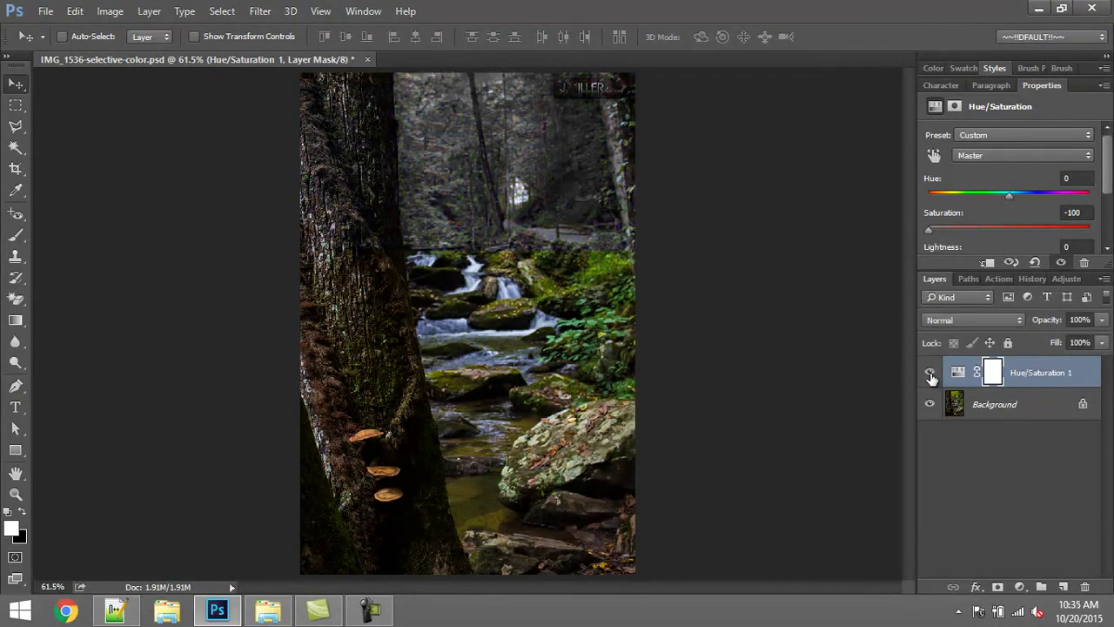
# Target the Hue/Saturation 1 layer mask and set up a black brush with 113 px diameter and 95% hardness.
pyautogui.click(993, 374)
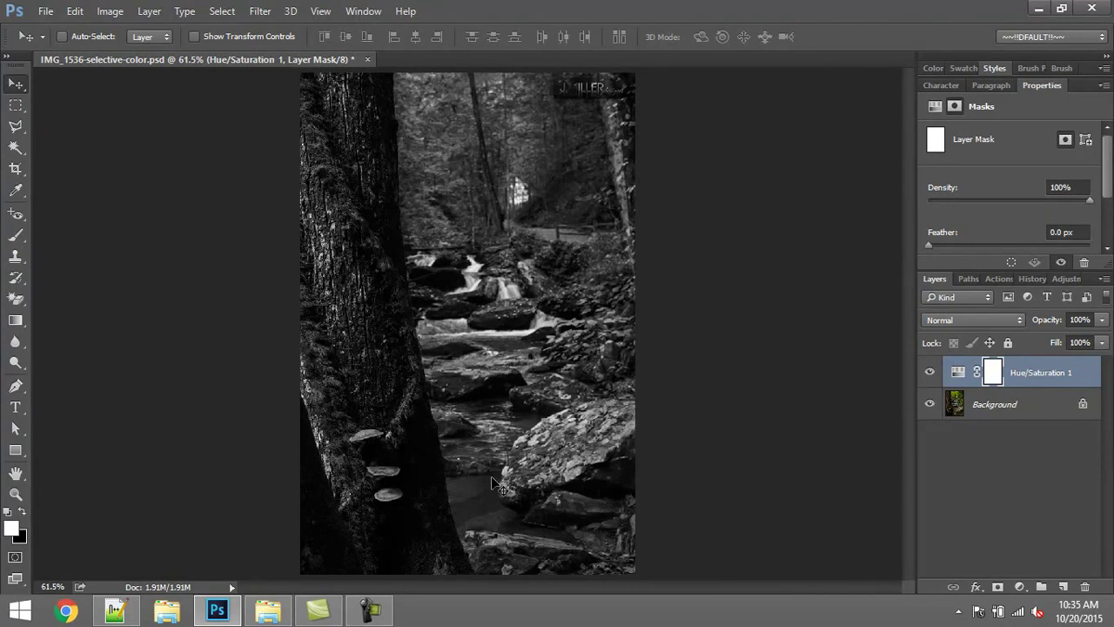
pyautogui.click(930, 373)
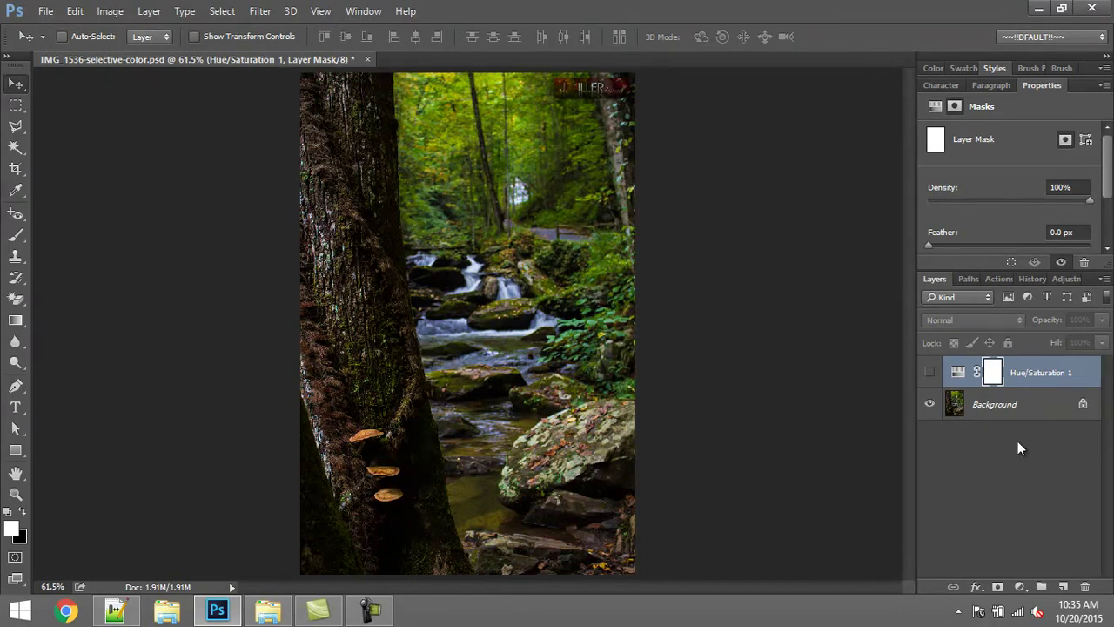
pyautogui.click(931, 374)
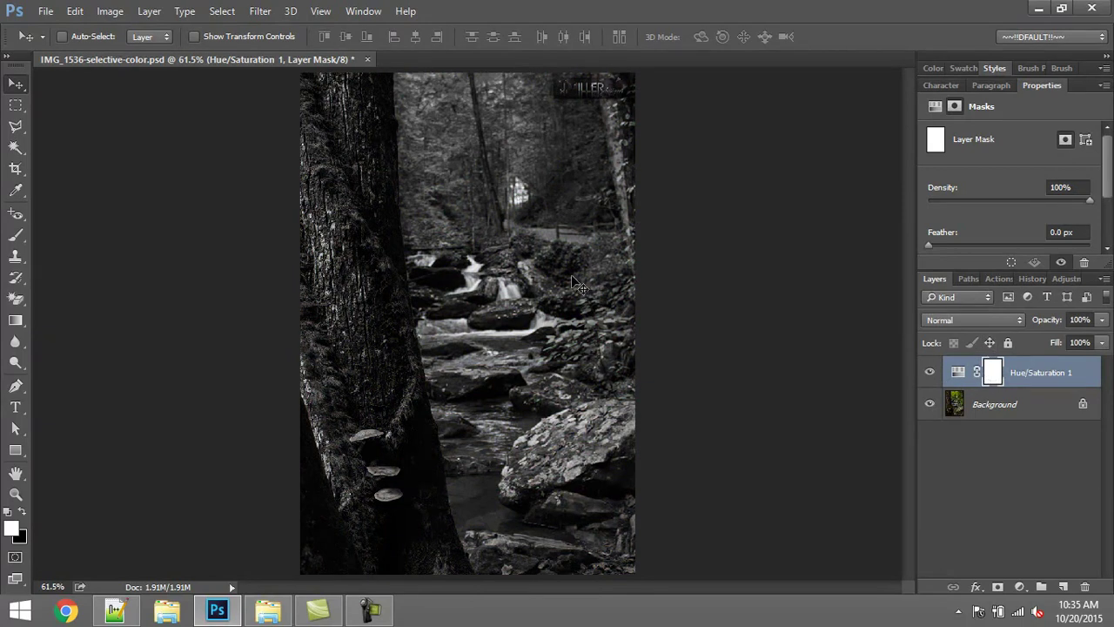
pyautogui.press('b')
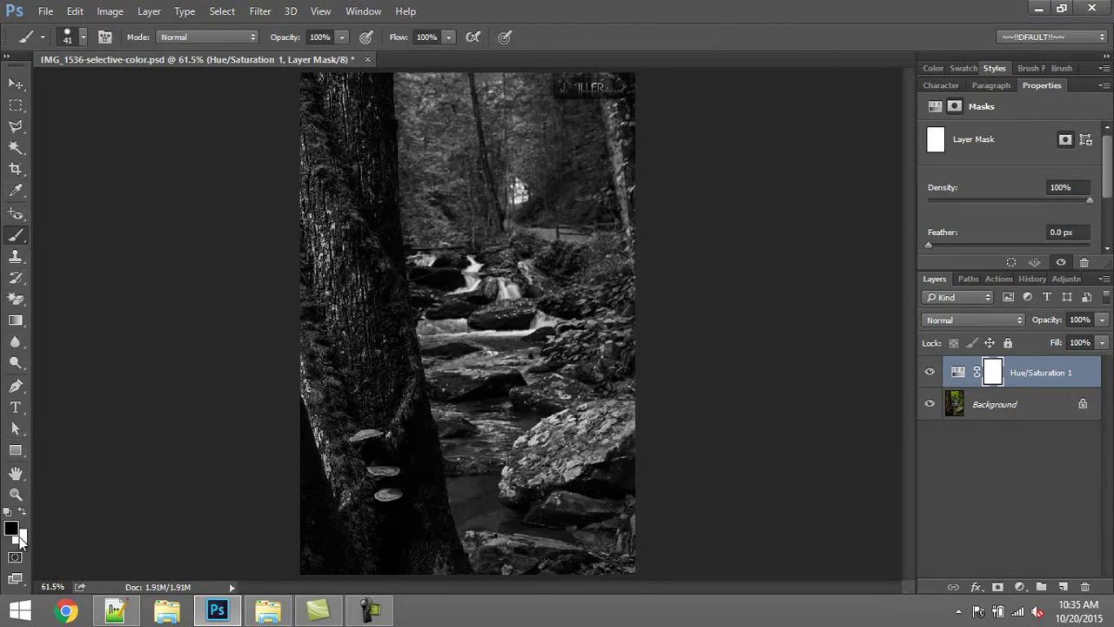
pyautogui.keyDown('alt'); pyautogui.rightClick(313, 199); pyautogui.keyUp('alt')
pyautogui.moveTo(317, 202)
pyautogui.mouseDown()
pyautogui.moveTo(348, 201)
pyautogui.moveTo(335, 209)
pyautogui.mouseUp()
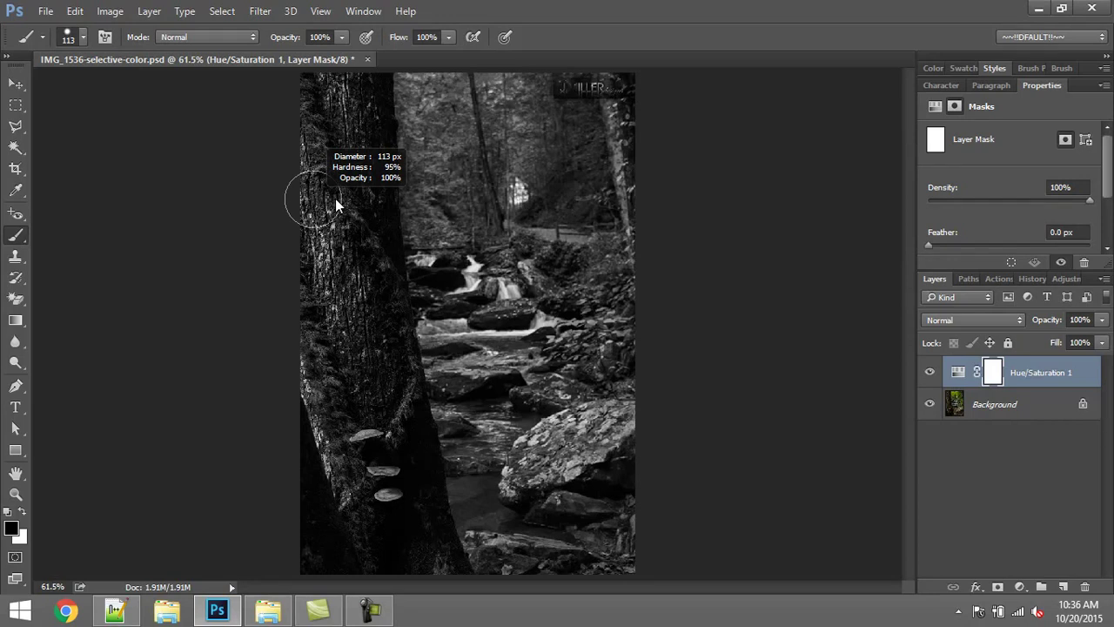
# Paint black on the layer mask over the lower trunk and its two lower mushrooms to restore their color.
pyautogui.scroll(1, 348, 347)
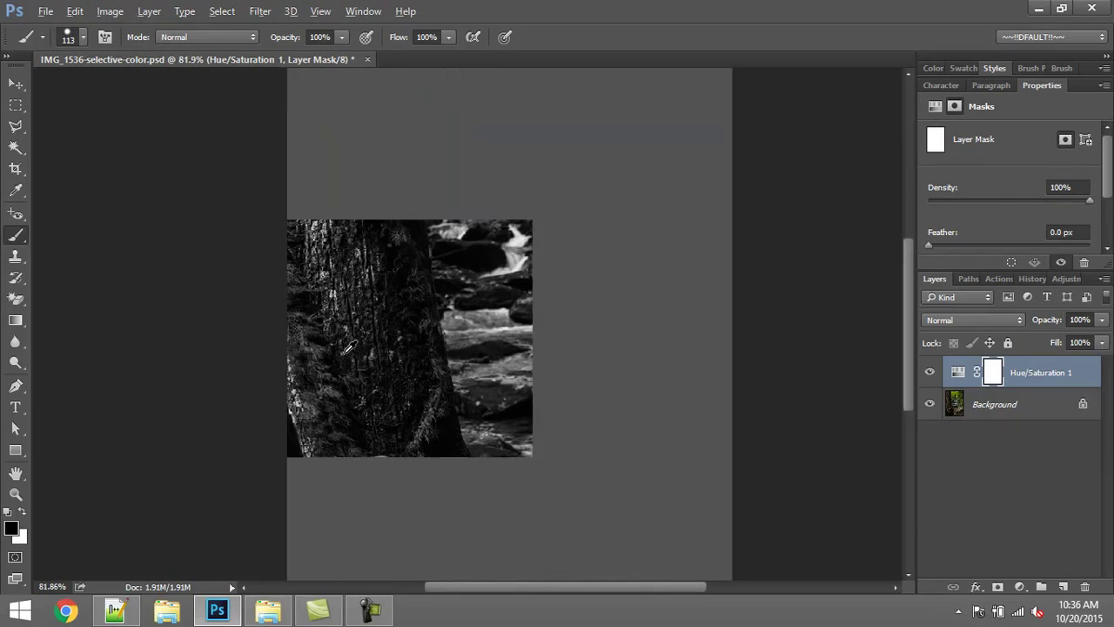
pyautogui.scroll(3, 348, 347)
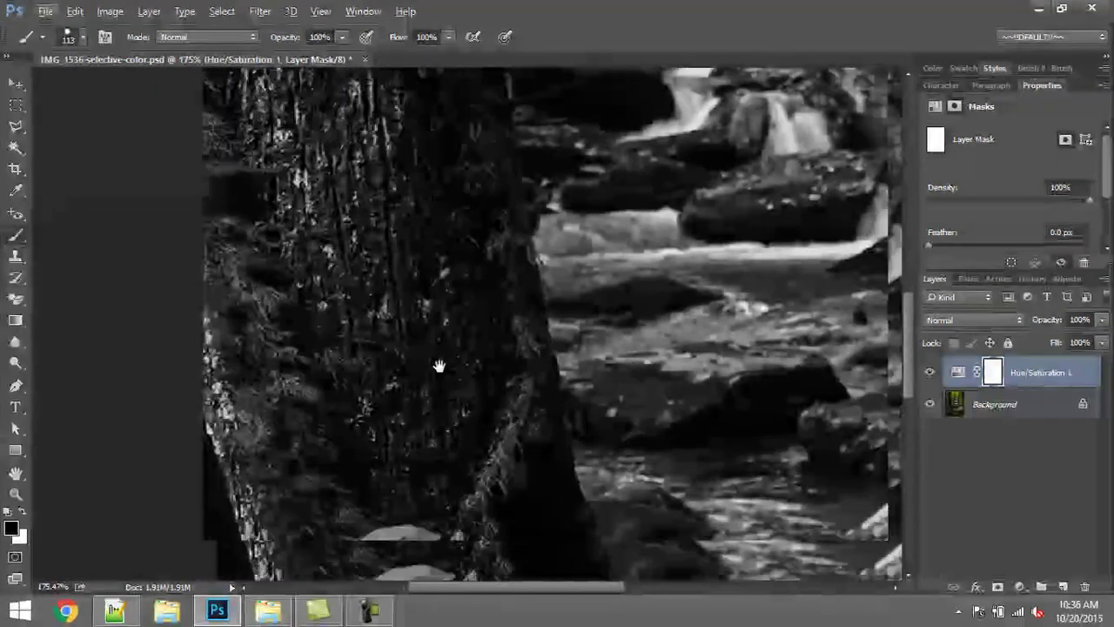
pyautogui.moveTo(439, 366)
pyautogui.mouseDown()
pyautogui.moveTo(405, 204)
pyautogui.moveTo(373, 179)
pyautogui.moveTo(386, 311)
pyautogui.mouseUp()
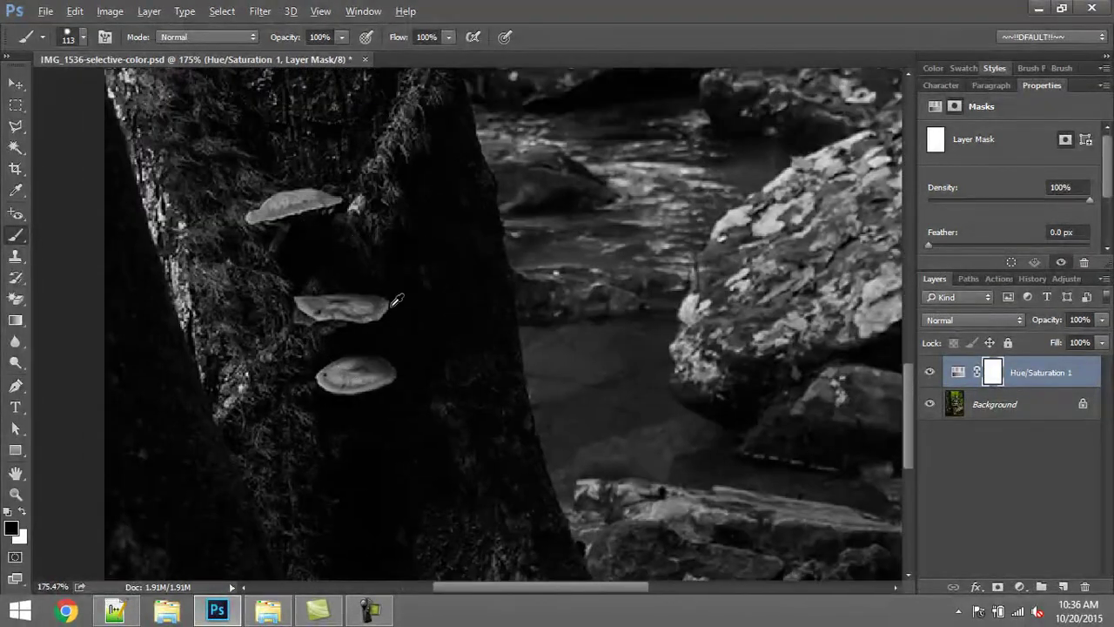
pyautogui.scroll(-1, 397, 300)
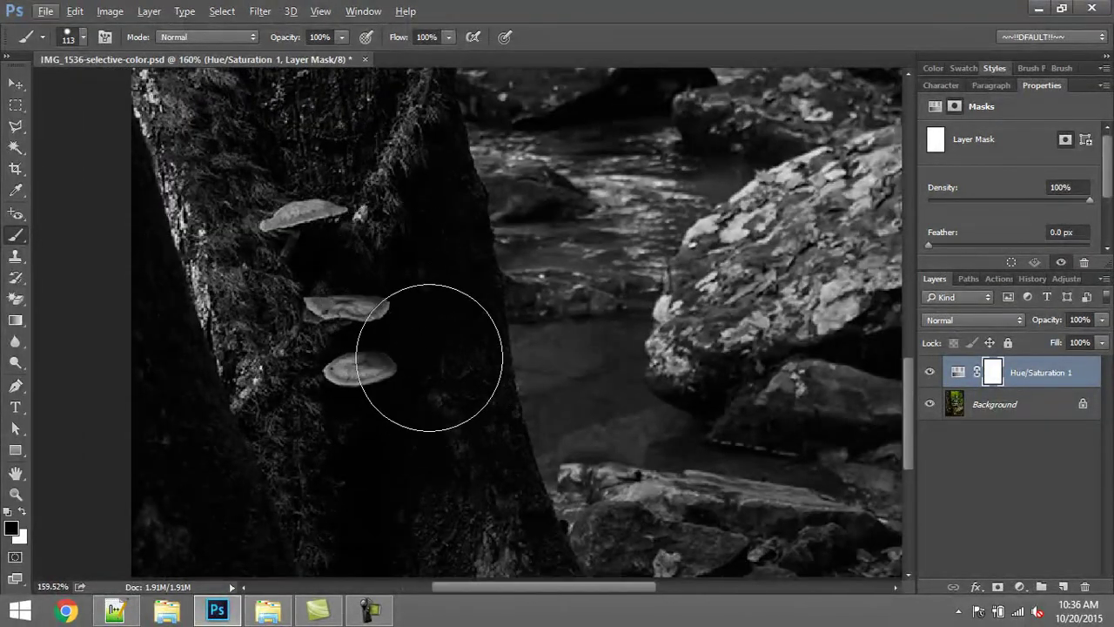
pyautogui.moveTo(331, 304)
pyautogui.mouseDown()
pyautogui.moveTo(375, 366)
pyautogui.moveTo(338, 325)
pyautogui.moveTo(386, 446)
pyautogui.moveTo(335, 359)
pyautogui.moveTo(298, 340)
pyautogui.moveTo(356, 502)
pyautogui.moveTo(371, 514)
pyautogui.moveTo(384, 463)
pyautogui.moveTo(346, 354)
pyautogui.moveTo(332, 396)
pyautogui.moveTo(343, 428)
pyautogui.moveTo(347, 389)
pyautogui.moveTo(425, 412)
pyautogui.moveTo(473, 458)
pyautogui.moveTo(447, 407)
pyautogui.mouseUp()
pyautogui.press('space')
pyautogui.press('space')
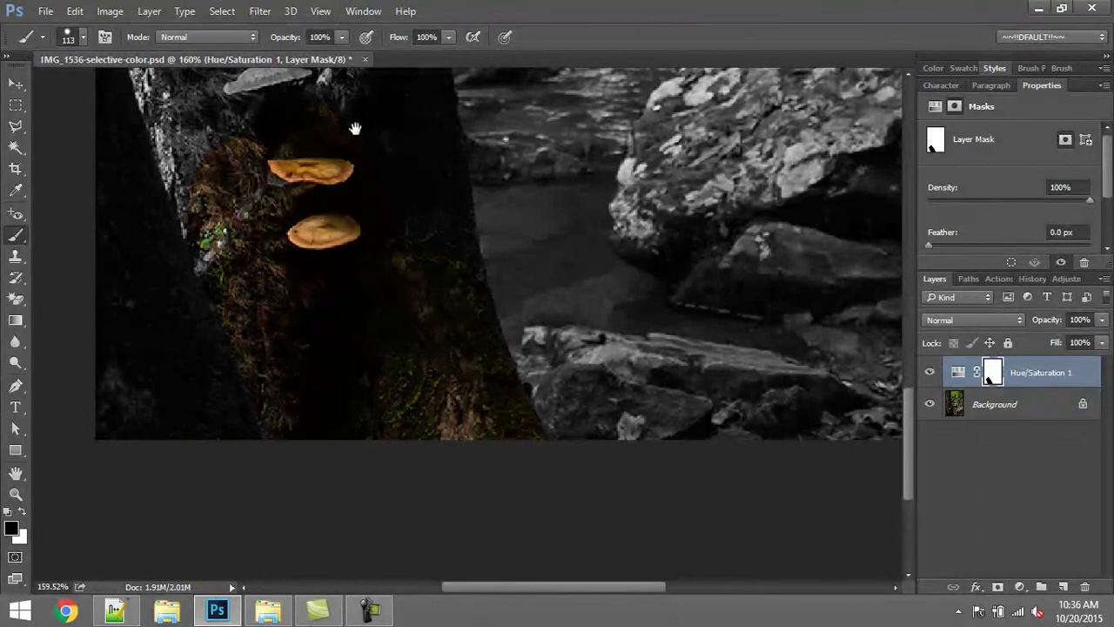
# Paint black on the mask over the top mushroom, the surrounding bark and the lower trunk's edges.
pyautogui.moveTo(355, 124)
pyautogui.mouseDown()
pyautogui.moveTo(463, 423)
pyautogui.moveTo(428, 357)
pyautogui.mouseUp()
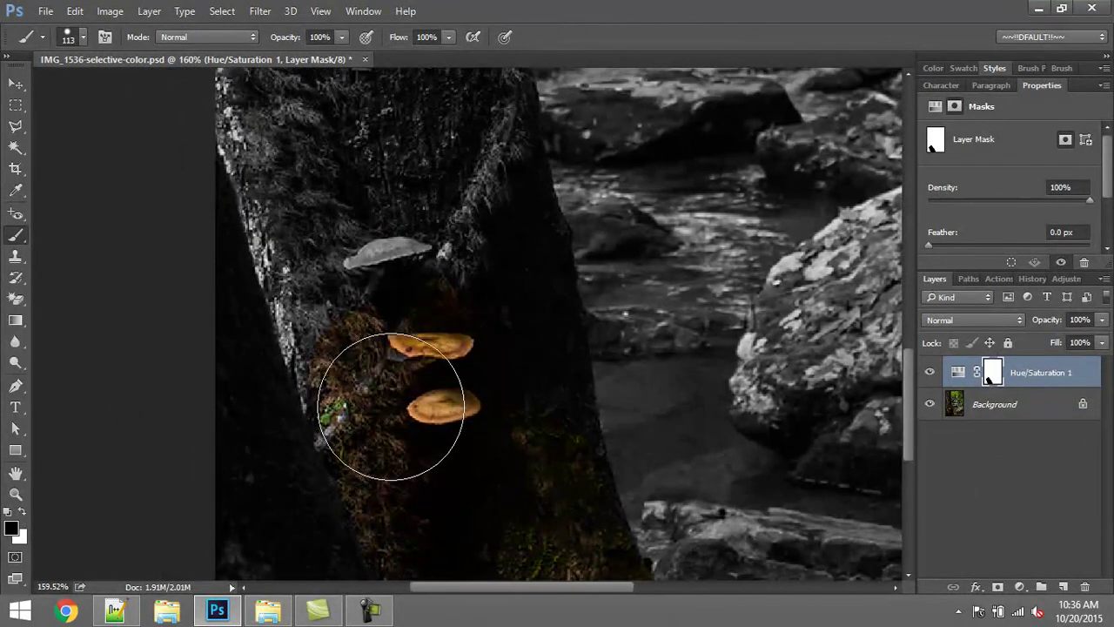
pyautogui.moveTo(370, 377)
pyautogui.mouseDown()
pyautogui.moveTo(359, 301)
pyautogui.moveTo(338, 273)
pyautogui.moveTo(426, 229)
pyautogui.moveTo(439, 209)
pyautogui.moveTo(458, 298)
pyautogui.moveTo(467, 249)
pyautogui.moveTo(506, 414)
pyautogui.moveTo(508, 364)
pyautogui.moveTo(546, 525)
pyautogui.moveTo(389, 399)
pyautogui.moveTo(383, 426)
pyautogui.moveTo(403, 451)
pyautogui.moveTo(441, 446)
pyautogui.moveTo(392, 345)
pyautogui.moveTo(363, 380)
pyautogui.mouseUp()
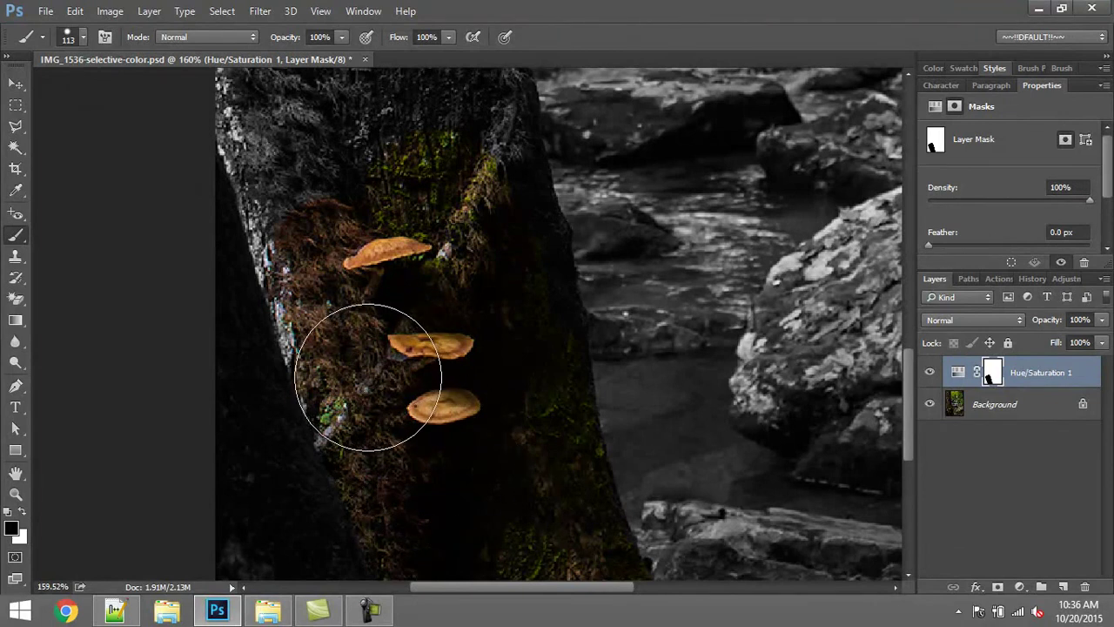
pyautogui.scroll(4, 361, 336)
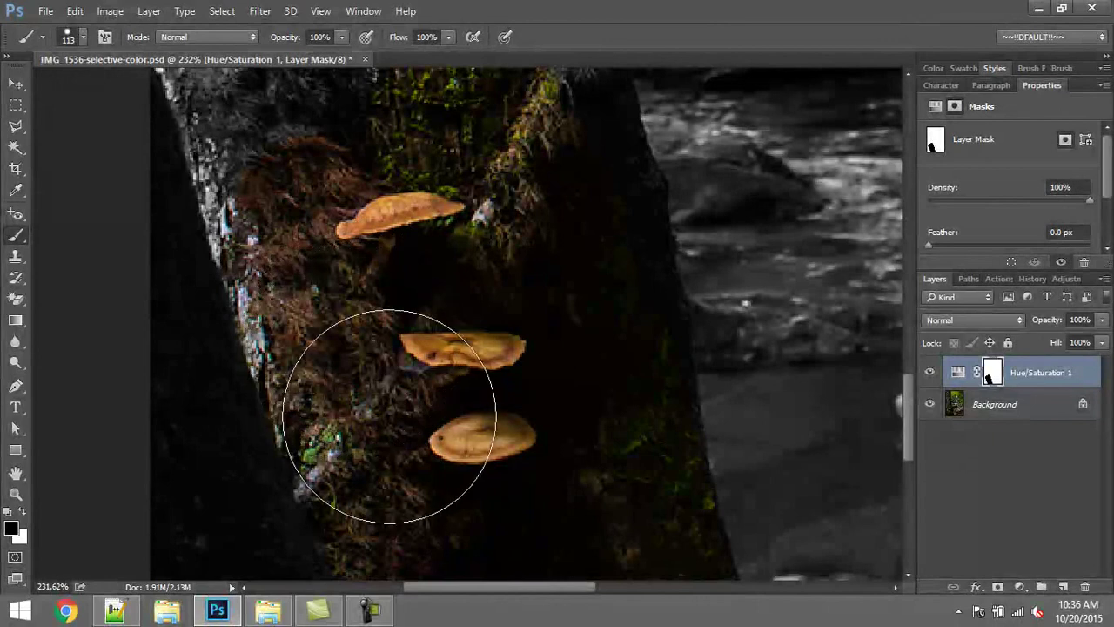
pyautogui.moveTo(335, 227)
pyautogui.mouseDown()
pyautogui.moveTo(400, 432)
pyautogui.moveTo(346, 241)
pyautogui.moveTo(311, 172)
pyautogui.moveTo(405, 285)
pyautogui.moveTo(498, 236)
pyautogui.moveTo(490, 266)
pyautogui.moveTo(565, 341)
pyautogui.moveTo(597, 321)
pyautogui.moveTo(605, 391)
pyautogui.moveTo(631, 421)
pyautogui.moveTo(617, 452)
pyautogui.moveTo(488, 209)
pyautogui.mouseUp()
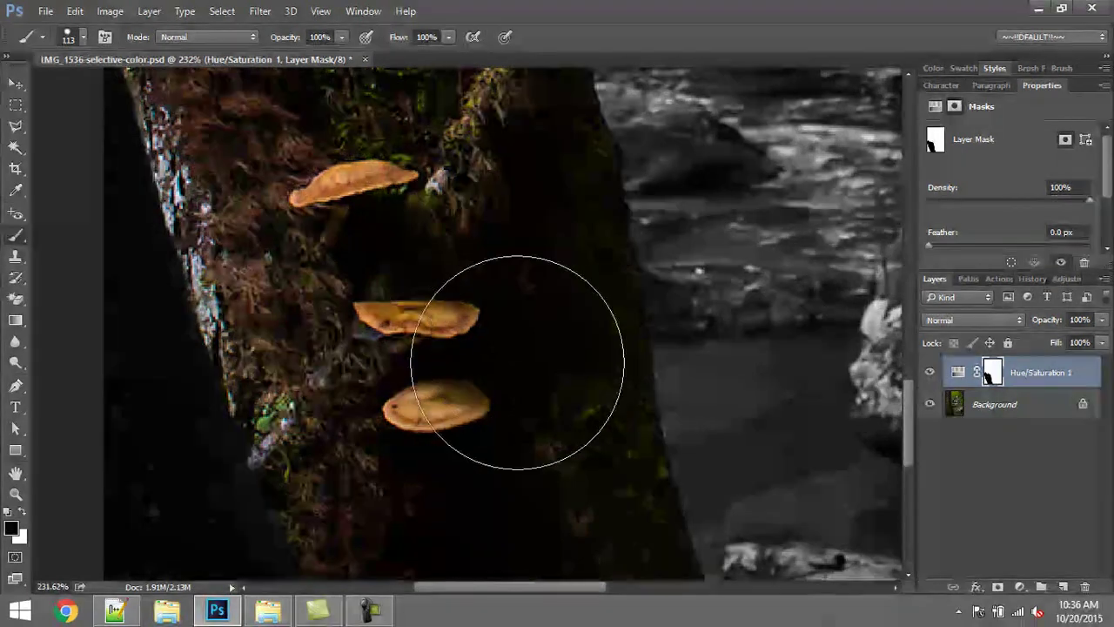
pyautogui.moveTo(500, 368); pyautogui.dragTo(487, 257)
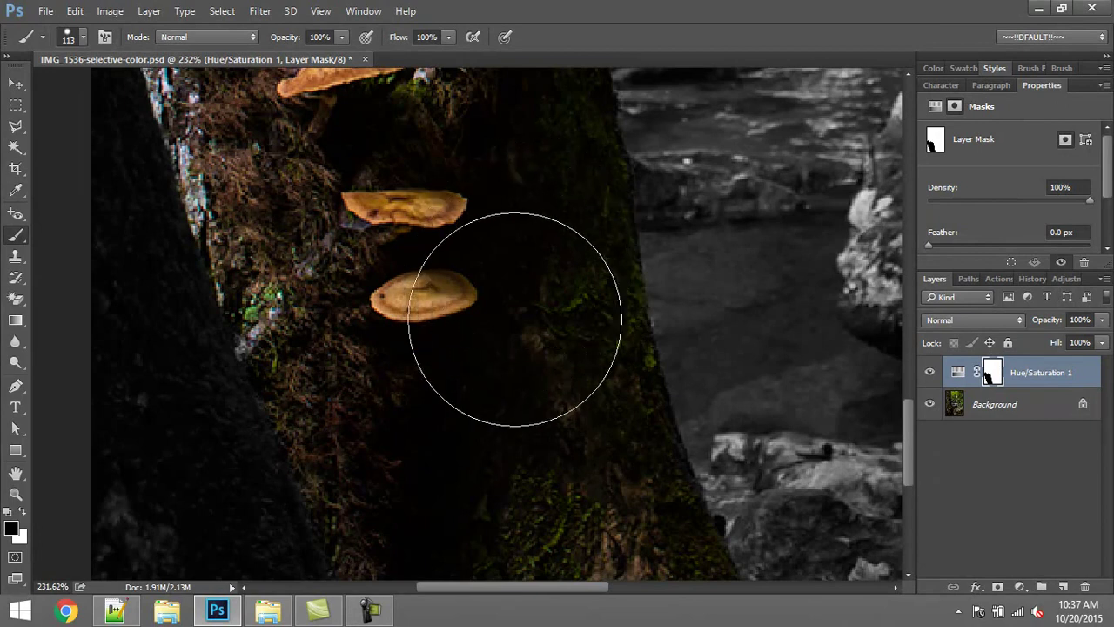
pyautogui.moveTo(536, 384)
pyautogui.mouseDown()
pyautogui.moveTo(496, 281)
pyautogui.moveTo(501, 336)
pyautogui.moveTo(533, 340)
pyautogui.moveTo(516, 366)
pyautogui.moveTo(541, 367)
pyautogui.moveTo(540, 398)
pyautogui.moveTo(557, 412)
pyautogui.moveTo(541, 437)
pyautogui.moveTo(540, 477)
pyautogui.moveTo(577, 470)
pyautogui.moveTo(592, 490)
pyautogui.moveTo(573, 490)
pyautogui.mouseUp()
pyautogui.press('space')
pyautogui.moveTo(406, 276)
pyautogui.mouseDown()
pyautogui.moveTo(497, 467)
pyautogui.moveTo(449, 286)
pyautogui.moveTo(491, 496)
pyautogui.mouseUp()
pyautogui.press('space')
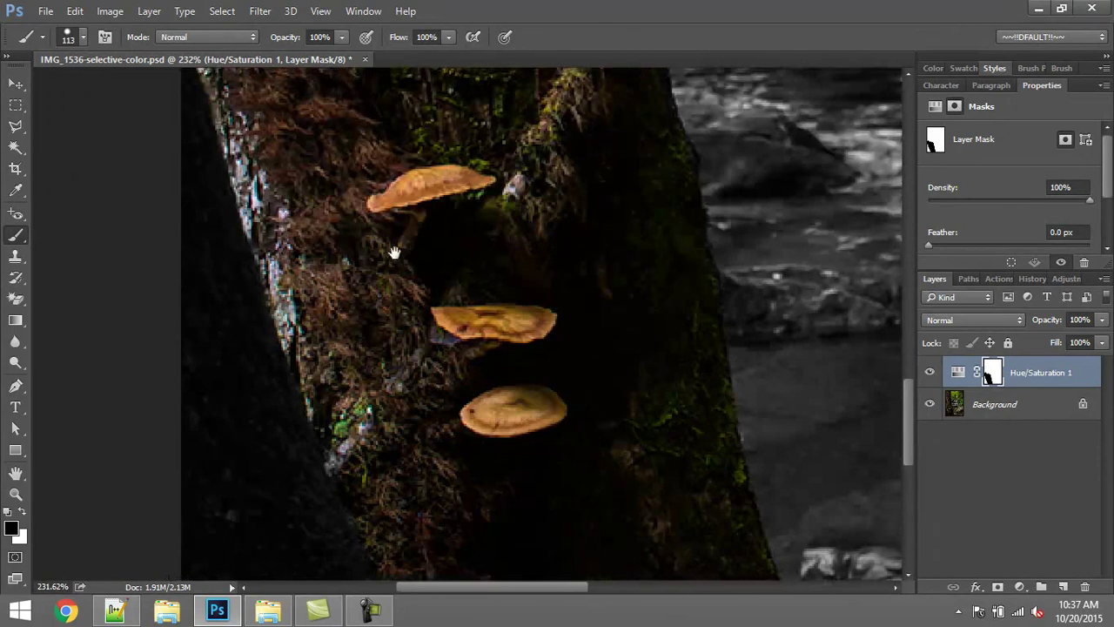
# Paint black on the mask over the mossy middle of the trunk above the mushrooms.
pyautogui.moveTo(393, 249); pyautogui.dragTo(497, 509)
pyautogui.moveTo(457, 289); pyautogui.dragTo(483, 462)
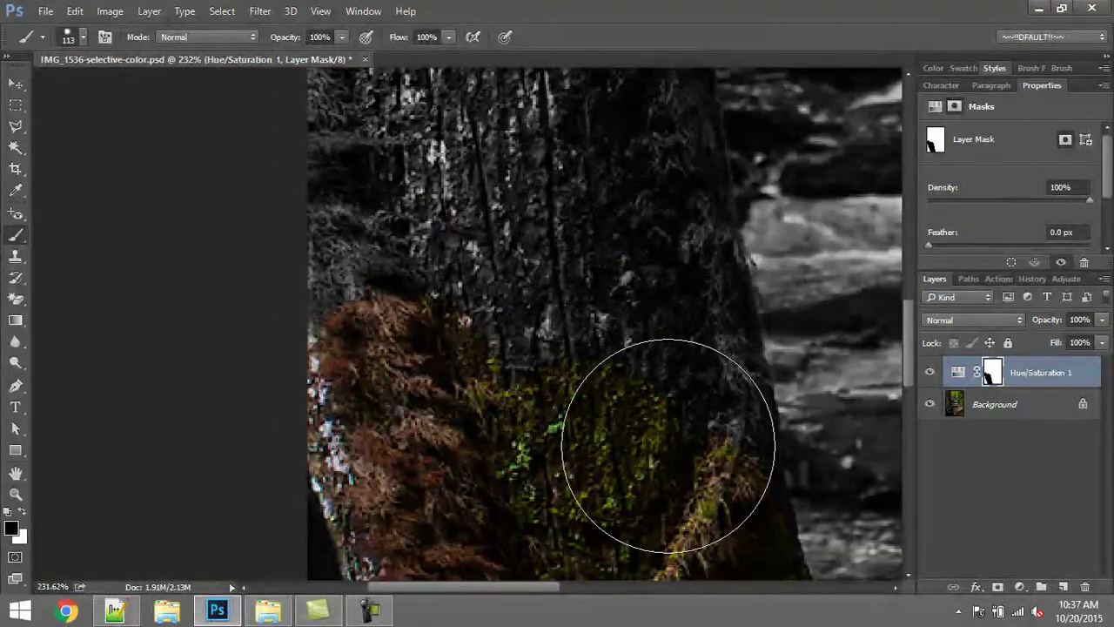
pyautogui.moveTo(670, 427)
pyautogui.mouseDown()
pyautogui.moveTo(642, 417)
pyautogui.moveTo(627, 318)
pyautogui.moveTo(644, 307)
pyautogui.moveTo(642, 273)
pyautogui.moveTo(621, 258)
pyautogui.moveTo(634, 256)
pyautogui.moveTo(615, 202)
pyautogui.moveTo(622, 179)
pyautogui.moveTo(503, 235)
pyautogui.moveTo(498, 323)
pyautogui.moveTo(408, 320)
pyautogui.moveTo(373, 298)
pyautogui.moveTo(371, 281)
pyautogui.mouseUp()
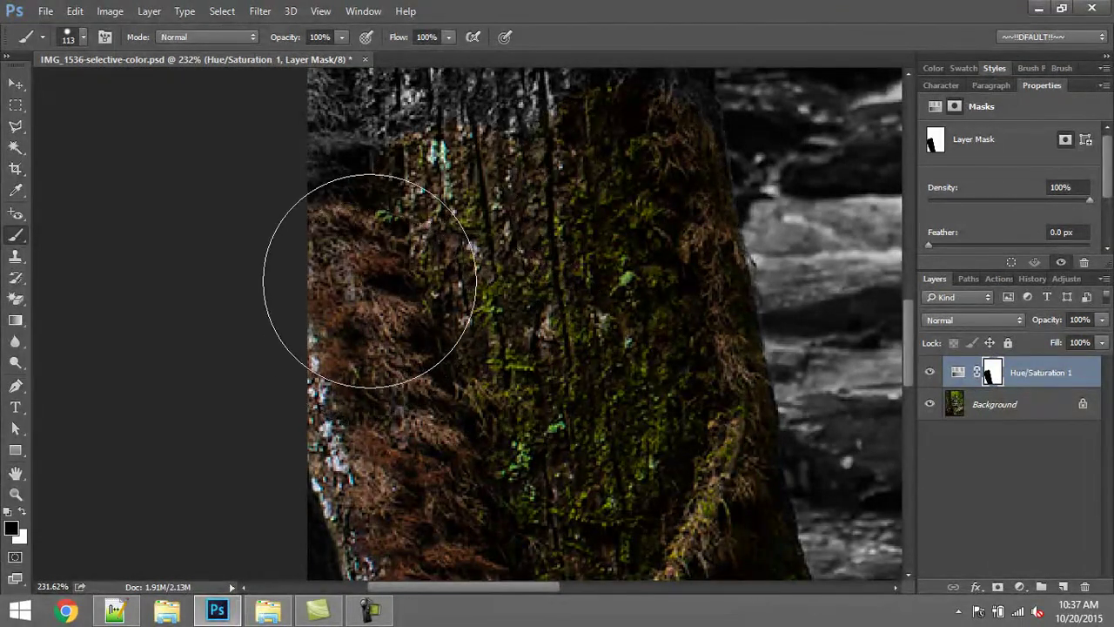
# Paint black on the mask over the upper part of the trunk, following its edge against the forest.
pyautogui.moveTo(521, 308); pyautogui.dragTo(557, 532)
pyautogui.moveTo(446, 422)
pyautogui.mouseDown()
pyautogui.moveTo(410, 203)
pyautogui.moveTo(622, 340)
pyautogui.moveTo(658, 379)
pyautogui.moveTo(634, 392)
pyautogui.moveTo(659, 423)
pyautogui.moveTo(581, 293)
pyautogui.moveTo(590, 439)
pyautogui.mouseUp()
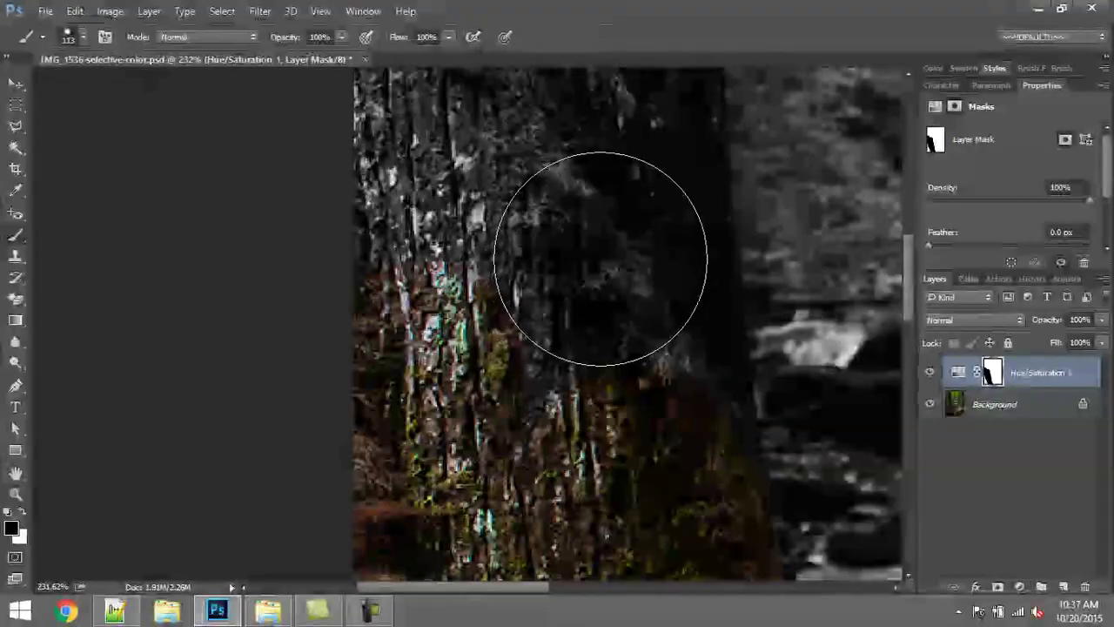
pyautogui.moveTo(601, 258)
pyautogui.mouseDown()
pyautogui.moveTo(624, 228)
pyautogui.moveTo(635, 398)
pyautogui.moveTo(648, 432)
pyautogui.moveTo(635, 461)
pyautogui.moveTo(642, 473)
pyautogui.moveTo(649, 462)
pyautogui.moveTo(618, 448)
pyautogui.mouseUp()
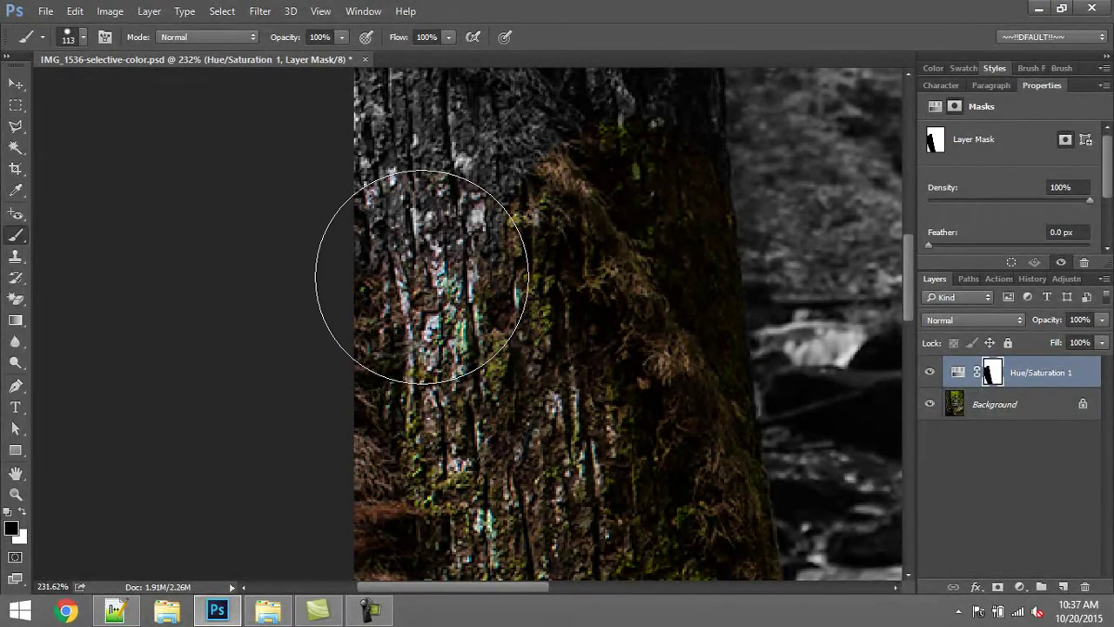
pyautogui.moveTo(542, 249); pyautogui.dragTo(559, 456)
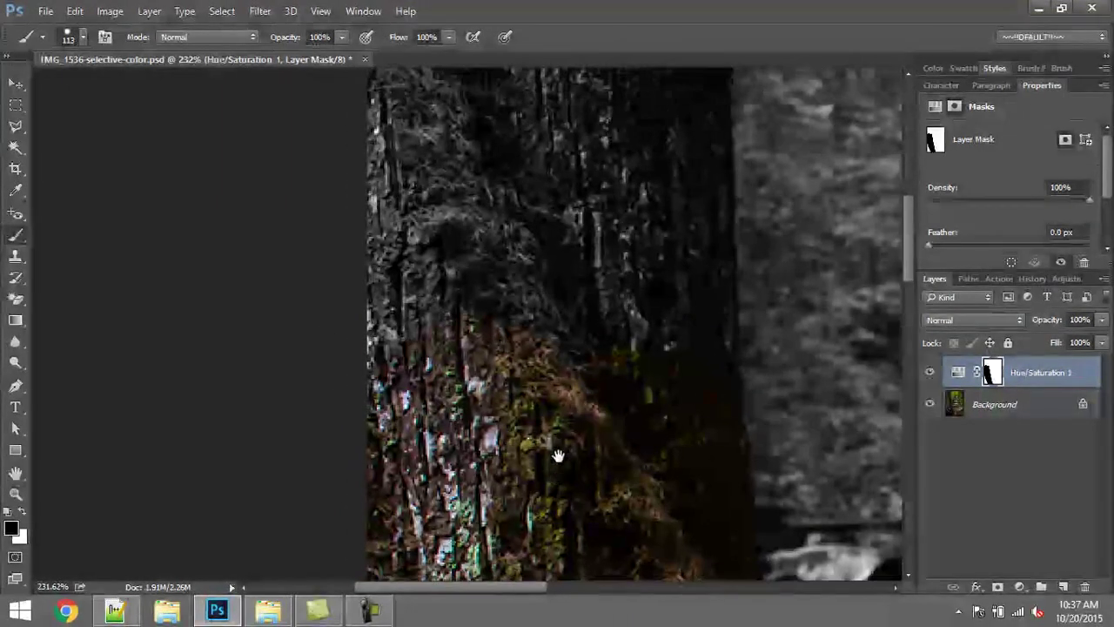
pyautogui.moveTo(476, 238)
pyautogui.mouseDown()
pyautogui.moveTo(479, 299)
pyautogui.moveTo(470, 189)
pyautogui.moveTo(406, 323)
pyautogui.moveTo(462, 418)
pyautogui.moveTo(497, 386)
pyautogui.moveTo(497, 398)
pyautogui.moveTo(510, 273)
pyautogui.moveTo(570, 336)
pyautogui.moveTo(630, 365)
pyautogui.moveTo(636, 484)
pyautogui.moveTo(626, 483)
pyautogui.mouseUp()
pyautogui.moveTo(534, 301); pyautogui.dragTo(536, 442)
pyautogui.moveTo(468, 293)
pyautogui.mouseDown()
pyautogui.moveTo(403, 157)
pyautogui.moveTo(395, 264)
pyautogui.moveTo(452, 210)
pyautogui.moveTo(474, 166)
pyautogui.moveTo(573, 149)
pyautogui.moveTo(597, 125)
pyautogui.moveTo(442, 240)
pyautogui.moveTo(504, 183)
pyautogui.moveTo(523, 318)
pyautogui.moveTo(500, 375)
pyautogui.moveTo(517, 370)
pyautogui.moveTo(524, 423)
pyautogui.moveTo(467, 340)
pyautogui.moveTo(461, 270)
pyautogui.moveTo(475, 360)
pyautogui.moveTo(299, 344)
pyautogui.mouseUp()
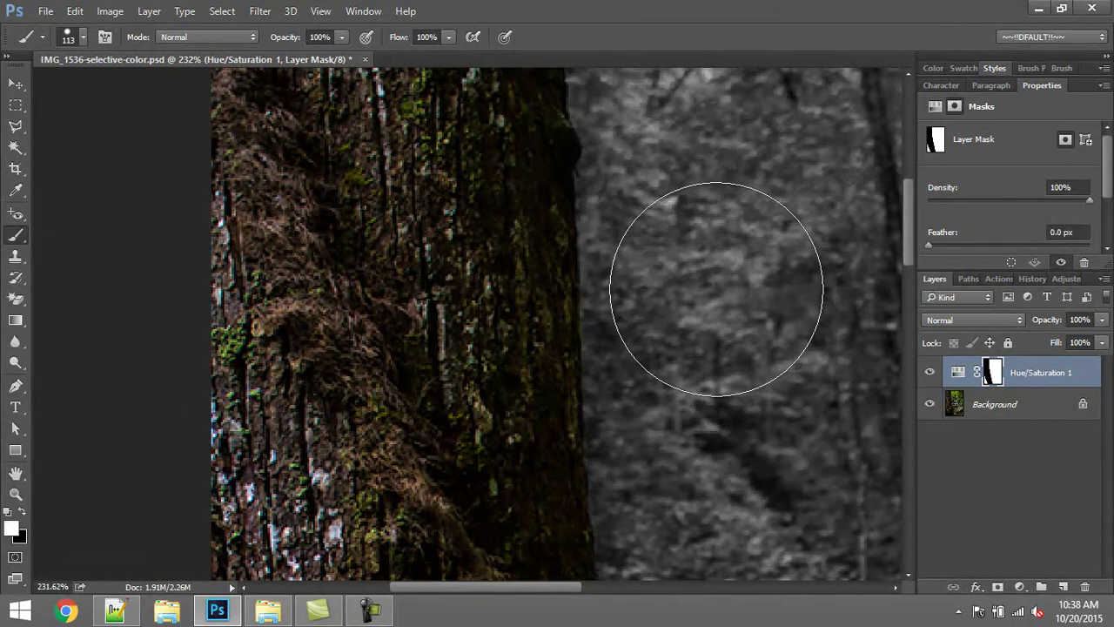
pyautogui.press('x')
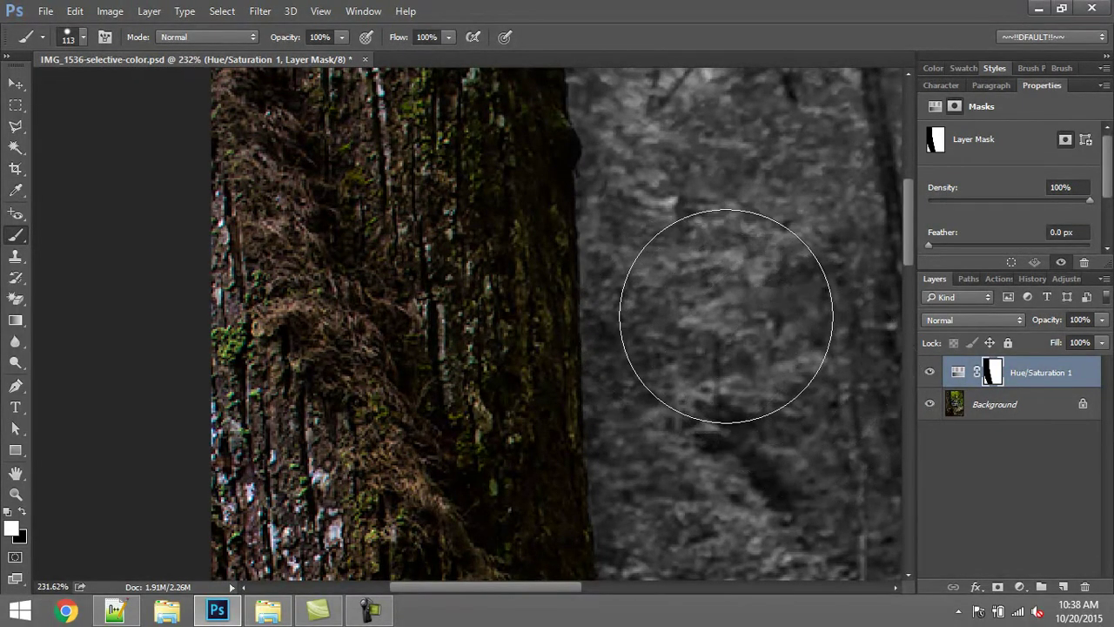
pyautogui.press('x')
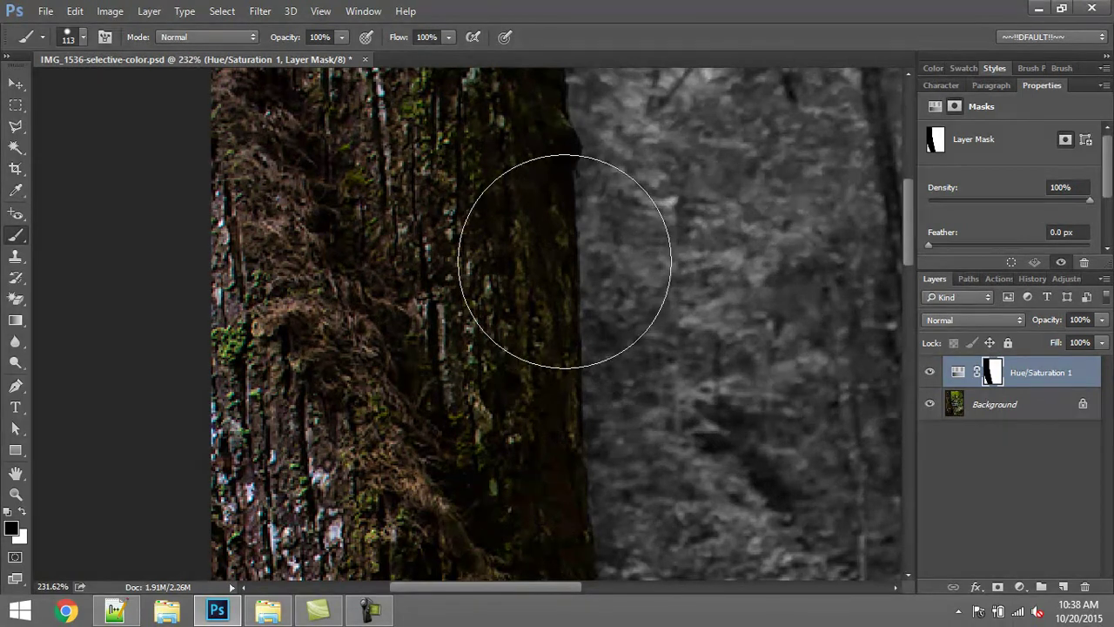
pyautogui.hotkey('ctrl', '0')
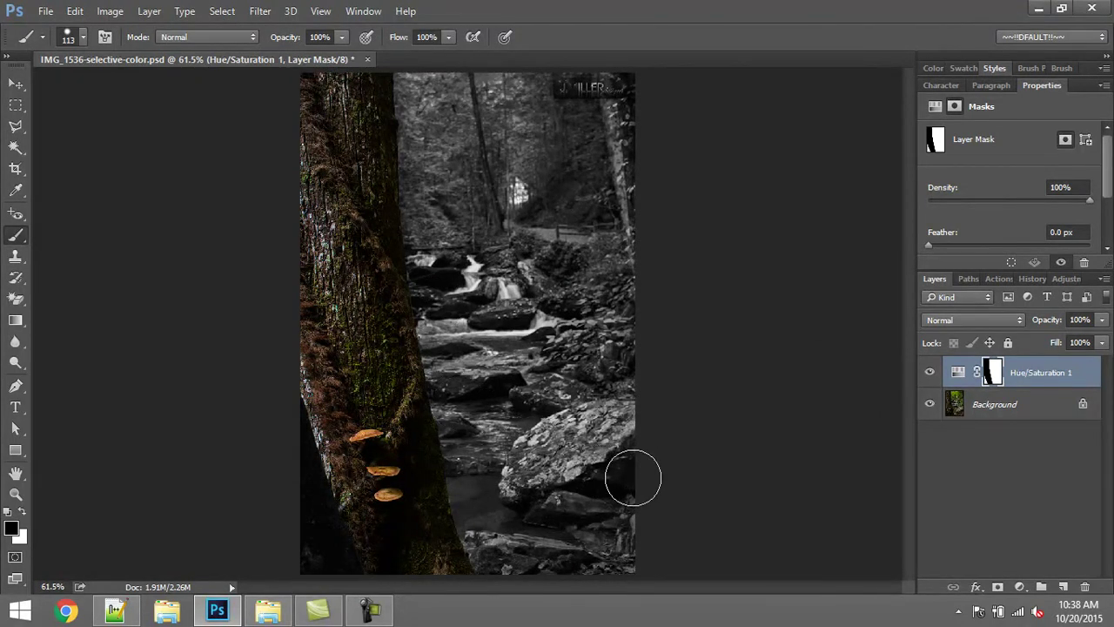
# Hide the Hue/Saturation layer temporarily to examine the original colors of the water, rocks and foliage along the stream.
pyautogui.scroll(6, 567, 493)
pyautogui.scroll(6, 567, 492)
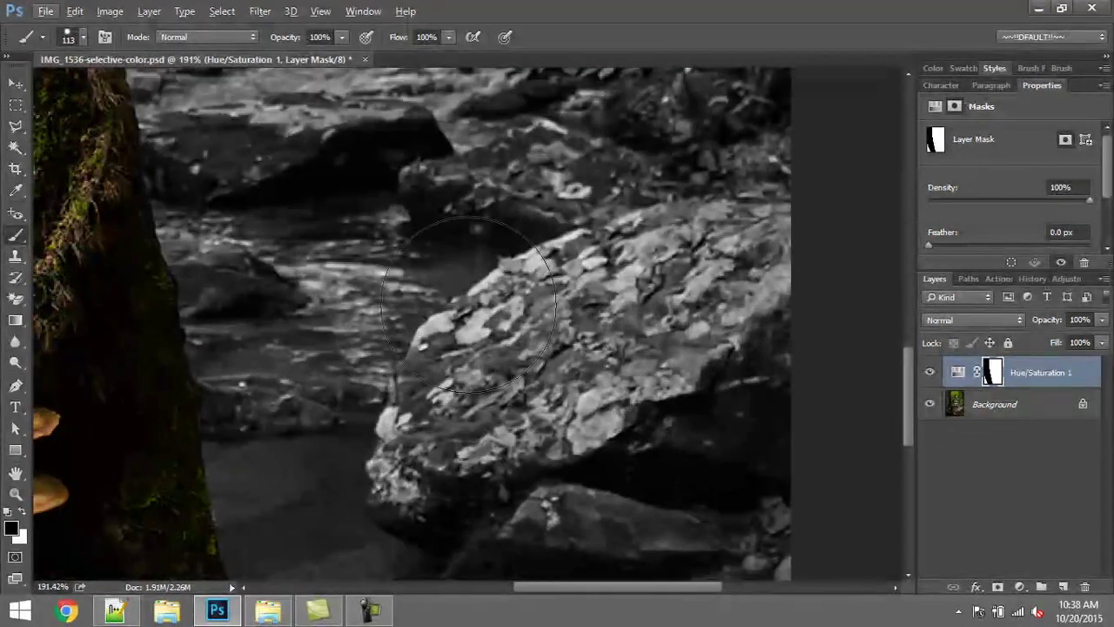
pyautogui.moveTo(475, 209); pyautogui.dragTo(589, 335)
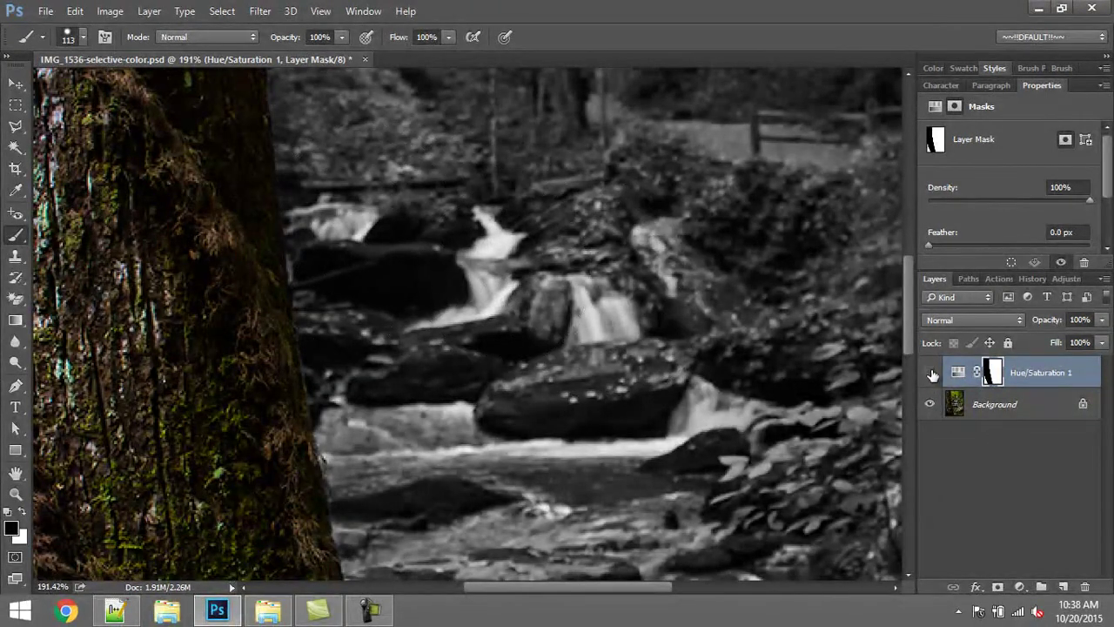
pyautogui.click(931, 372)
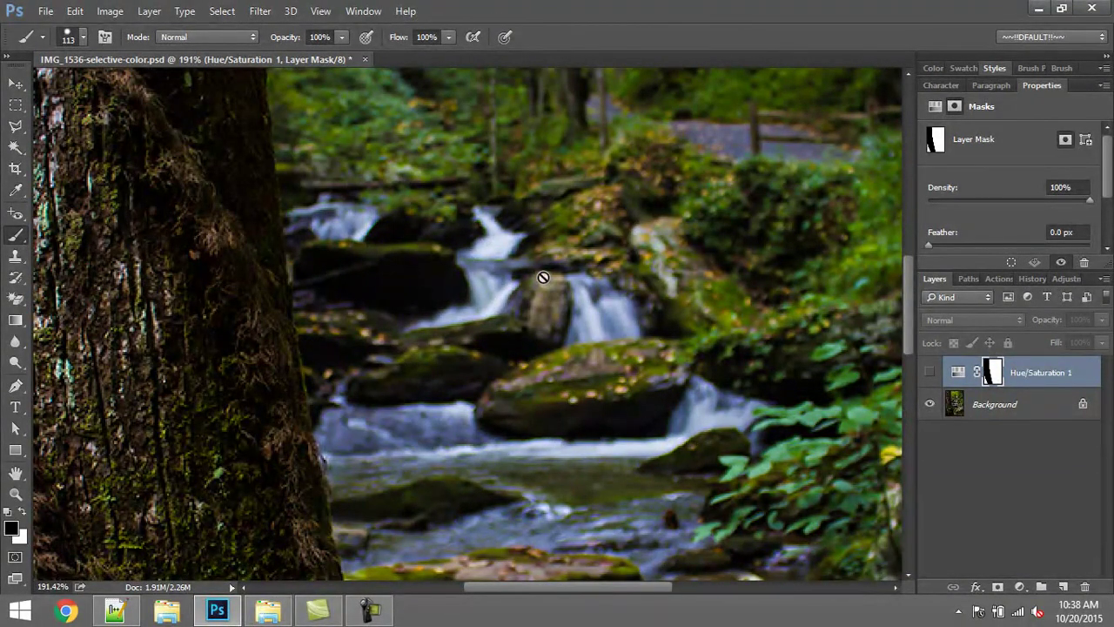
pyautogui.scroll(-5, 522, 404)
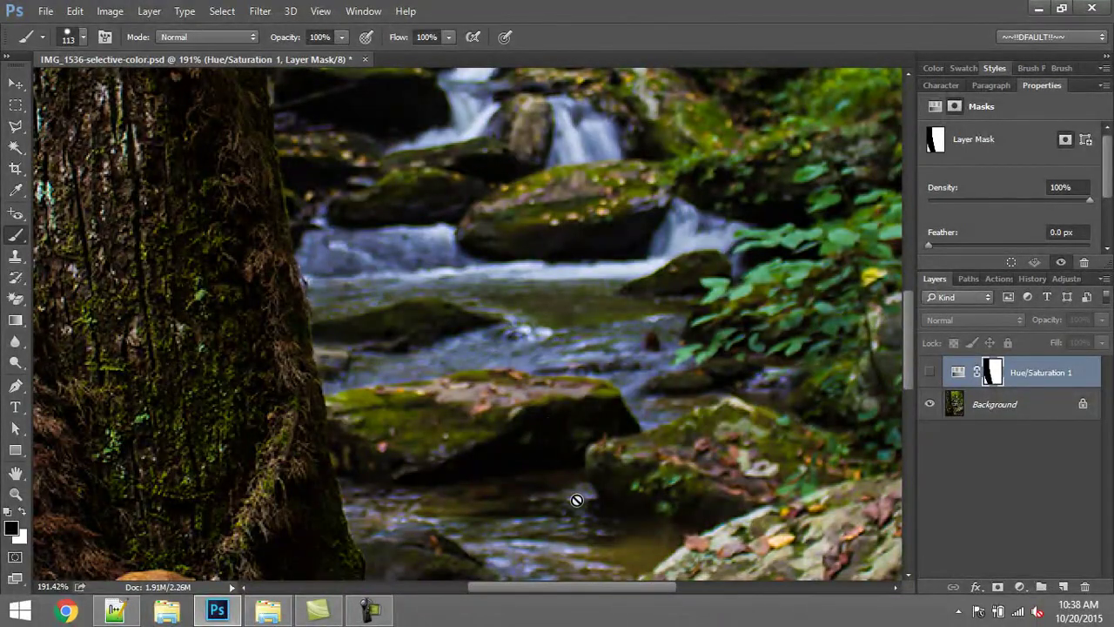
pyautogui.moveTo(576, 499)
pyautogui.mouseDown()
pyautogui.moveTo(557, 330)
pyautogui.moveTo(542, 306)
pyautogui.moveTo(553, 159)
pyautogui.mouseUp()
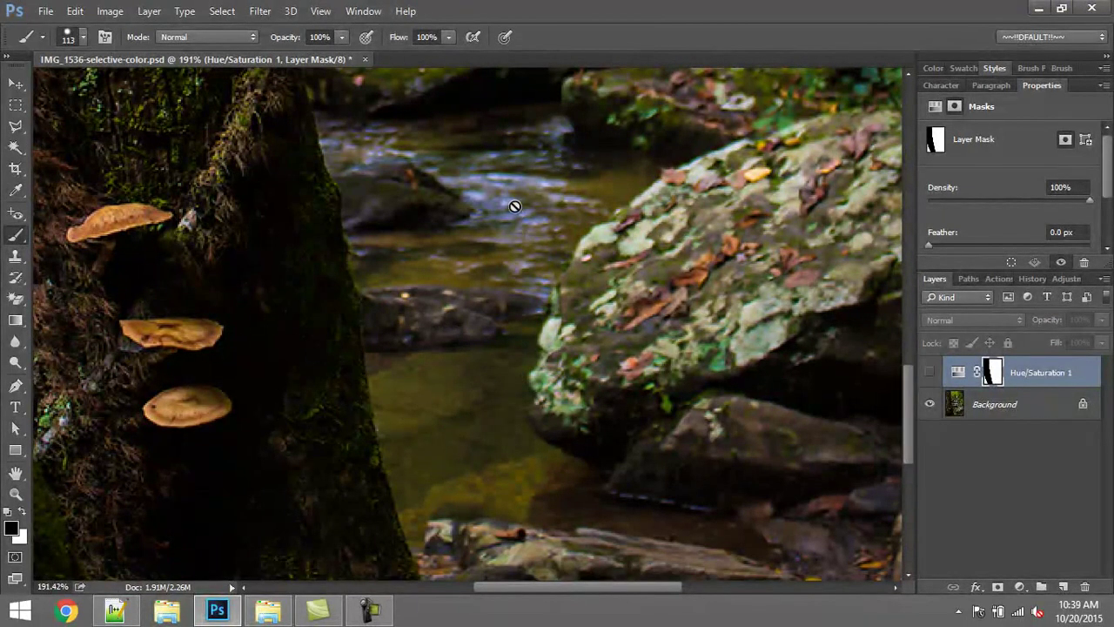
pyautogui.moveTo(528, 106); pyautogui.dragTo(567, 331)
pyautogui.moveTo(594, 154); pyautogui.dragTo(584, 299)
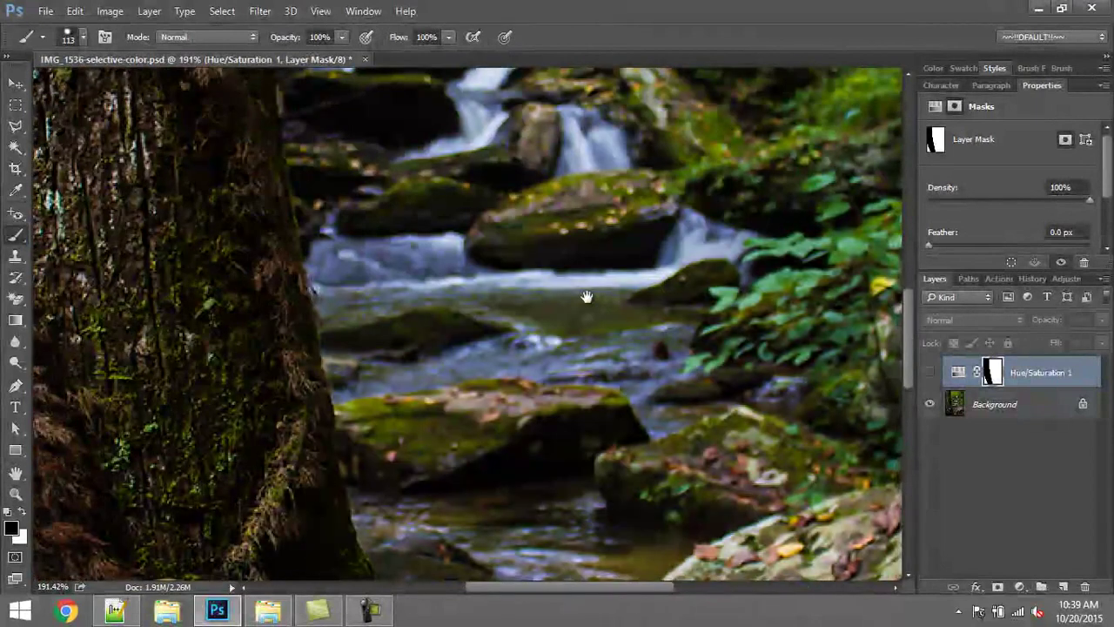
pyautogui.moveTo(618, 188); pyautogui.dragTo(611, 345)
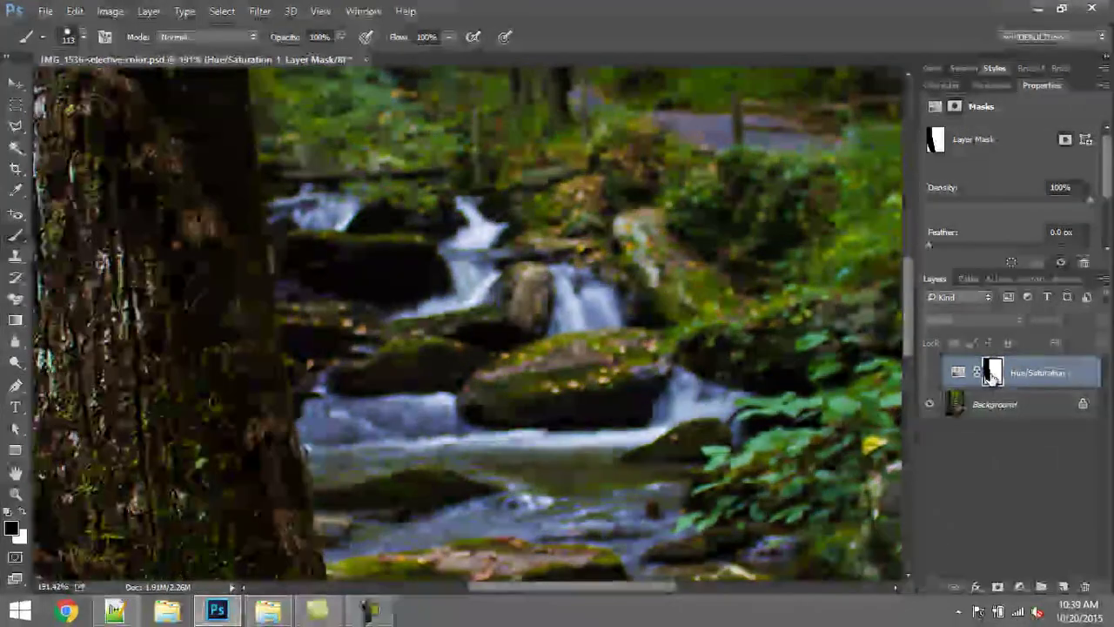
pyautogui.click(930, 373)
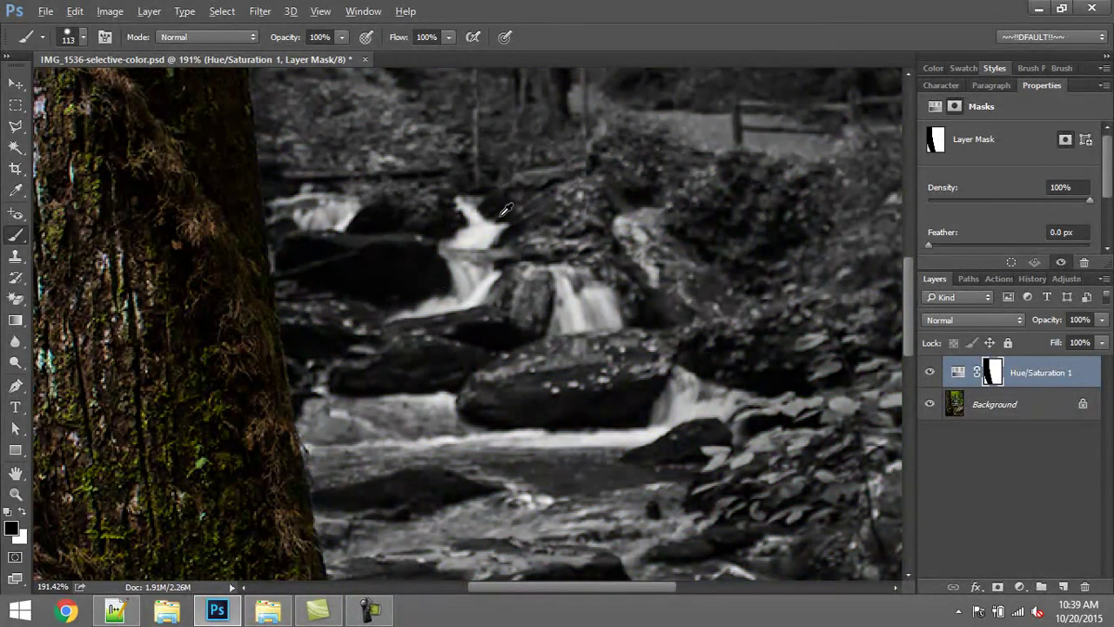
# Reduce the brush to 19 px and paint black on the mask over the three small upper waterfalls to restore their color.
pyautogui.moveTo(499, 216); pyautogui.dragTo(427, 216)
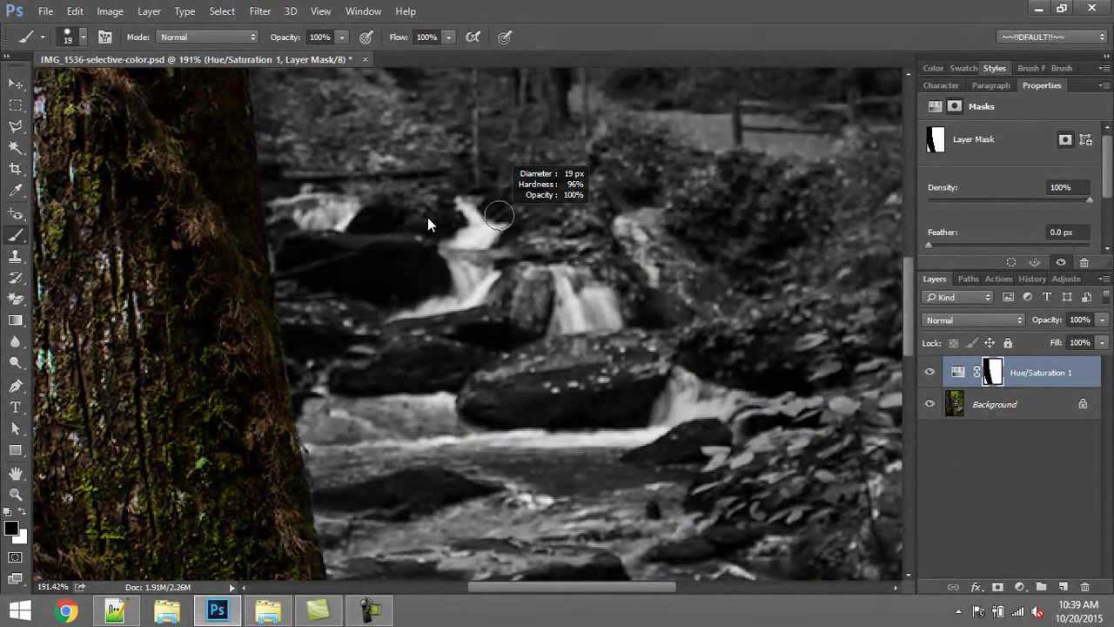
pyautogui.click(311, 205)
pyautogui.moveTo(307, 199); pyautogui.dragTo(282, 207)
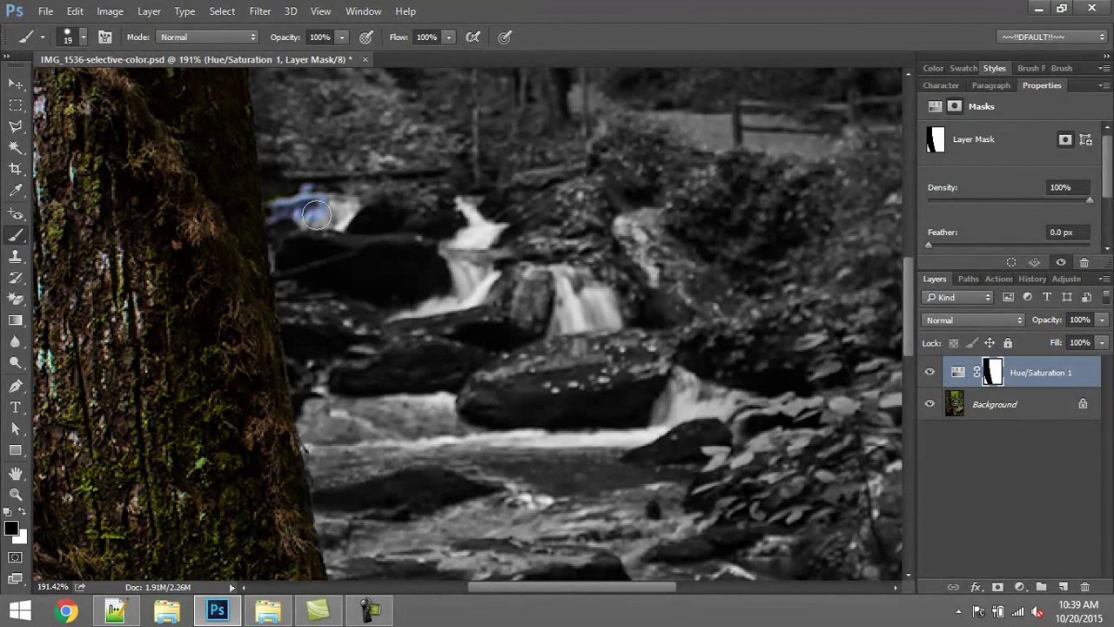
pyautogui.moveTo(314, 215); pyautogui.dragTo(341, 210)
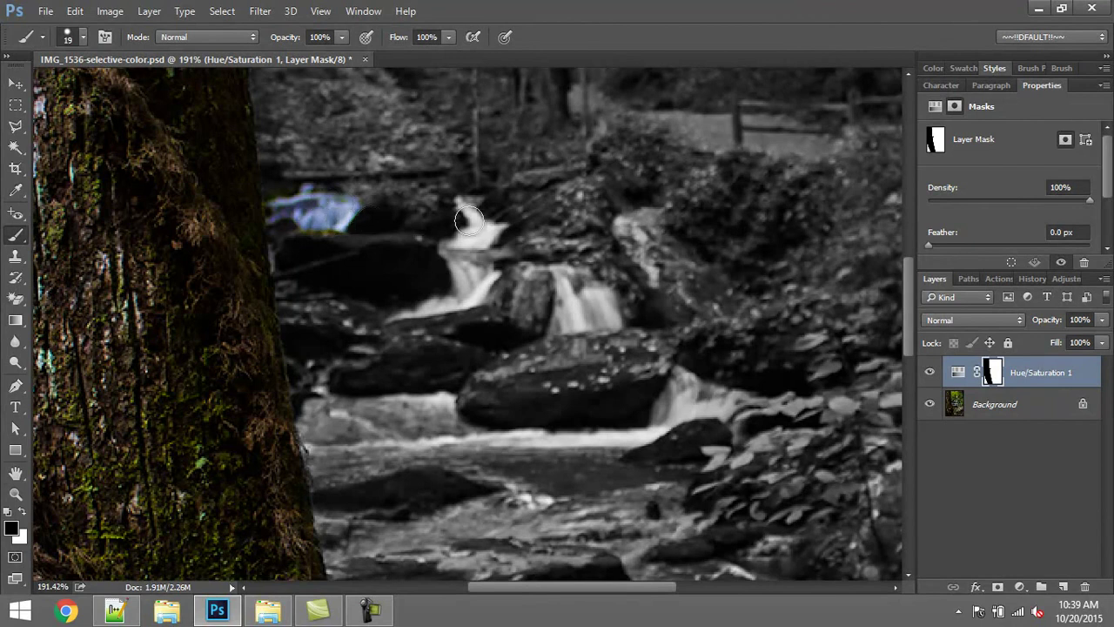
pyautogui.moveTo(465, 209)
pyautogui.mouseDown()
pyautogui.moveTo(498, 230)
pyautogui.moveTo(452, 241)
pyautogui.moveTo(466, 280)
pyautogui.moveTo(489, 275)
pyautogui.moveTo(473, 288)
pyautogui.moveTo(483, 254)
pyautogui.moveTo(553, 248)
pyautogui.moveTo(492, 257)
pyautogui.moveTo(481, 292)
pyautogui.moveTo(491, 268)
pyautogui.moveTo(462, 299)
pyautogui.moveTo(394, 316)
pyautogui.moveTo(442, 316)
pyautogui.moveTo(390, 319)
pyautogui.mouseUp()
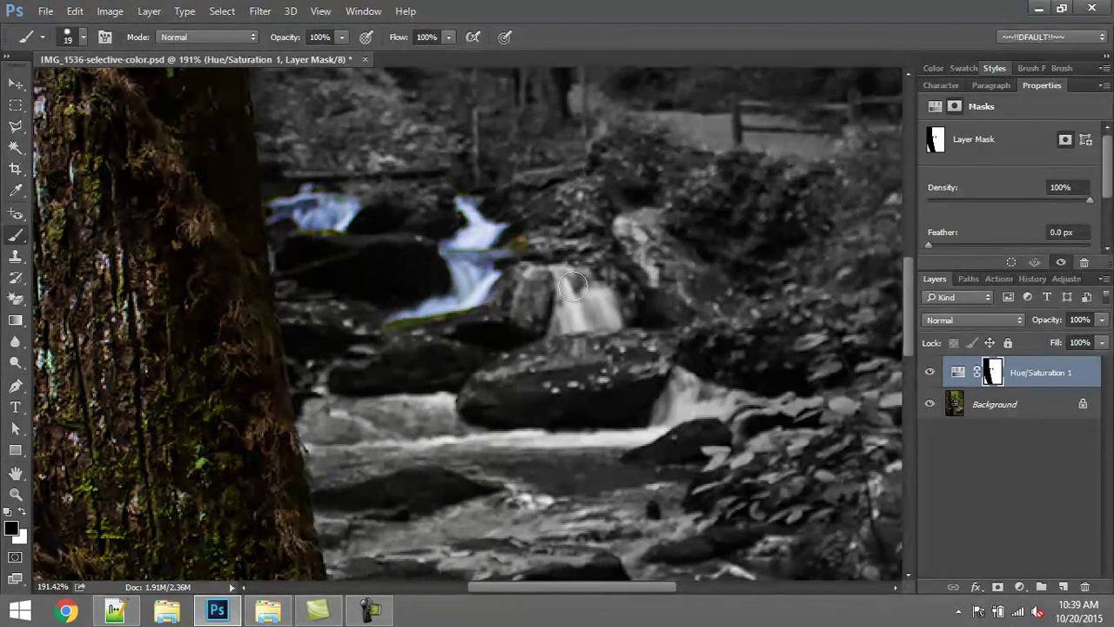
pyautogui.moveTo(581, 283)
pyautogui.mouseDown()
pyautogui.moveTo(541, 265)
pyautogui.moveTo(566, 274)
pyautogui.moveTo(576, 302)
pyautogui.moveTo(570, 281)
pyautogui.moveTo(559, 324)
pyautogui.moveTo(614, 318)
pyautogui.moveTo(596, 294)
pyautogui.moveTo(582, 295)
pyautogui.moveTo(572, 267)
pyautogui.moveTo(580, 332)
pyautogui.moveTo(562, 273)
pyautogui.mouseUp()
# Paint black on the mask over the wide middle cascade and the water flowing between the rocks just below it.
pyautogui.moveTo(548, 357); pyautogui.dragTo(561, 280)
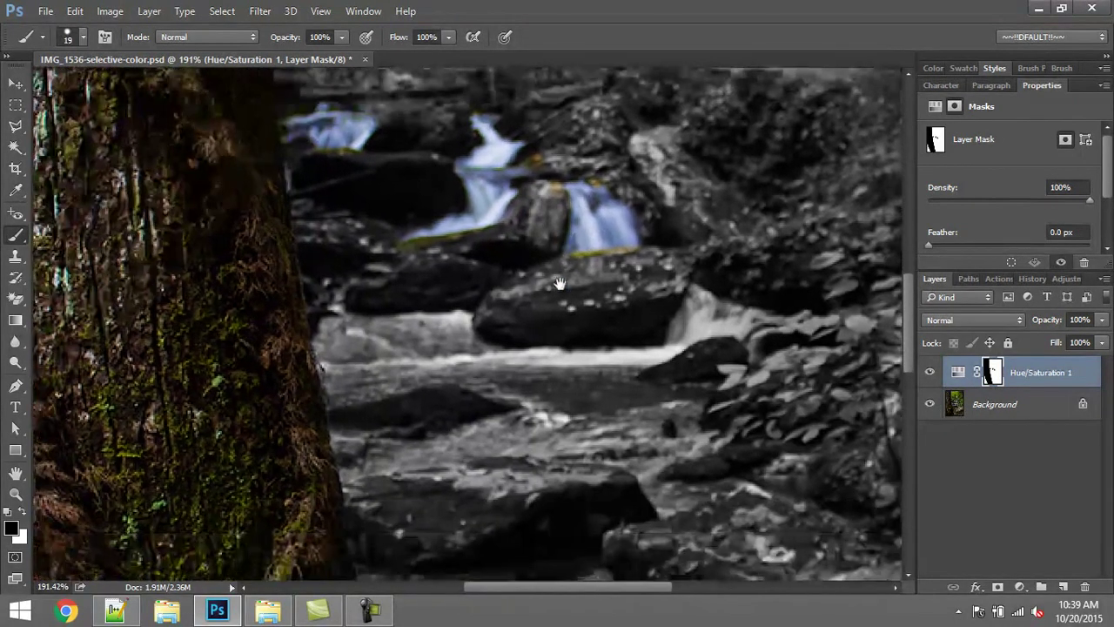
pyautogui.moveTo(698, 300)
pyautogui.mouseDown()
pyautogui.moveTo(680, 340)
pyautogui.moveTo(704, 317)
pyautogui.moveTo(753, 320)
pyautogui.moveTo(722, 315)
pyautogui.moveTo(729, 323)
pyautogui.moveTo(631, 361)
pyautogui.moveTo(673, 347)
pyautogui.moveTo(478, 359)
pyautogui.moveTo(414, 350)
pyautogui.moveTo(465, 316)
pyautogui.moveTo(358, 329)
pyautogui.moveTo(341, 326)
pyautogui.moveTo(337, 301)
pyautogui.moveTo(329, 347)
pyautogui.moveTo(344, 383)
pyautogui.moveTo(371, 328)
pyautogui.moveTo(365, 373)
pyautogui.moveTo(414, 356)
pyautogui.mouseUp()
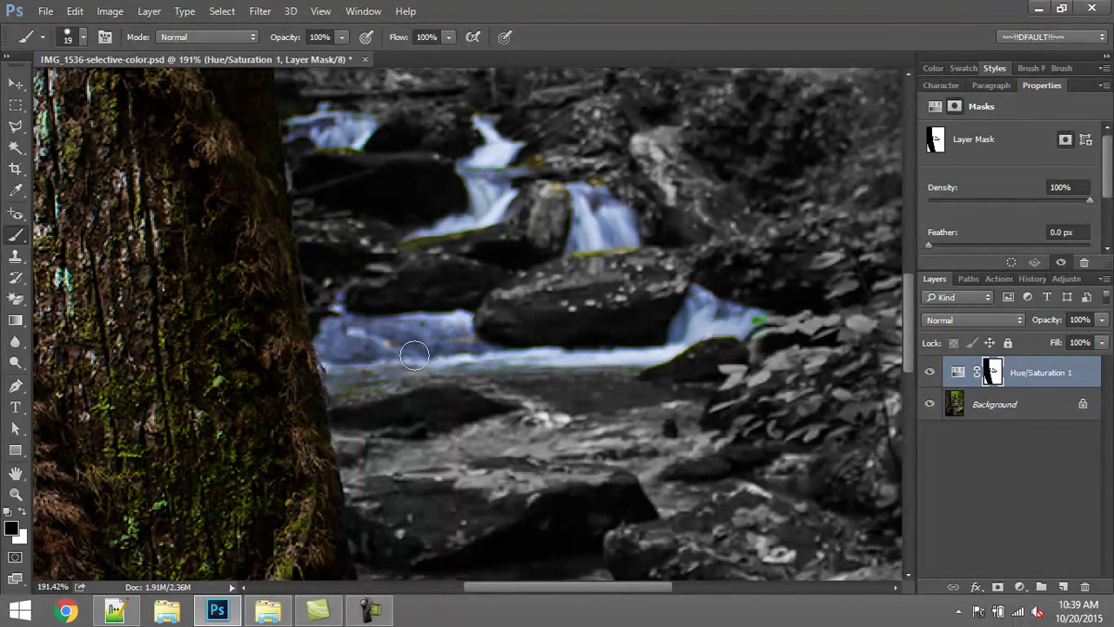
pyautogui.moveTo(342, 391)
pyautogui.mouseDown()
pyautogui.moveTo(447, 371)
pyautogui.moveTo(525, 395)
pyautogui.moveTo(488, 379)
pyautogui.moveTo(554, 388)
pyautogui.moveTo(501, 366)
pyautogui.moveTo(639, 362)
pyautogui.moveTo(589, 392)
pyautogui.moveTo(603, 362)
pyautogui.moveTo(616, 389)
pyautogui.moveTo(695, 401)
pyautogui.moveTo(681, 414)
pyautogui.moveTo(695, 450)
pyautogui.moveTo(695, 441)
pyautogui.moveTo(645, 461)
pyautogui.moveTo(600, 450)
pyautogui.moveTo(631, 442)
pyautogui.moveTo(533, 440)
pyautogui.moveTo(588, 422)
pyautogui.moveTo(563, 418)
pyautogui.moveTo(349, 469)
pyautogui.moveTo(510, 448)
pyautogui.moveTo(492, 442)
pyautogui.moveTo(616, 447)
pyautogui.mouseUp()
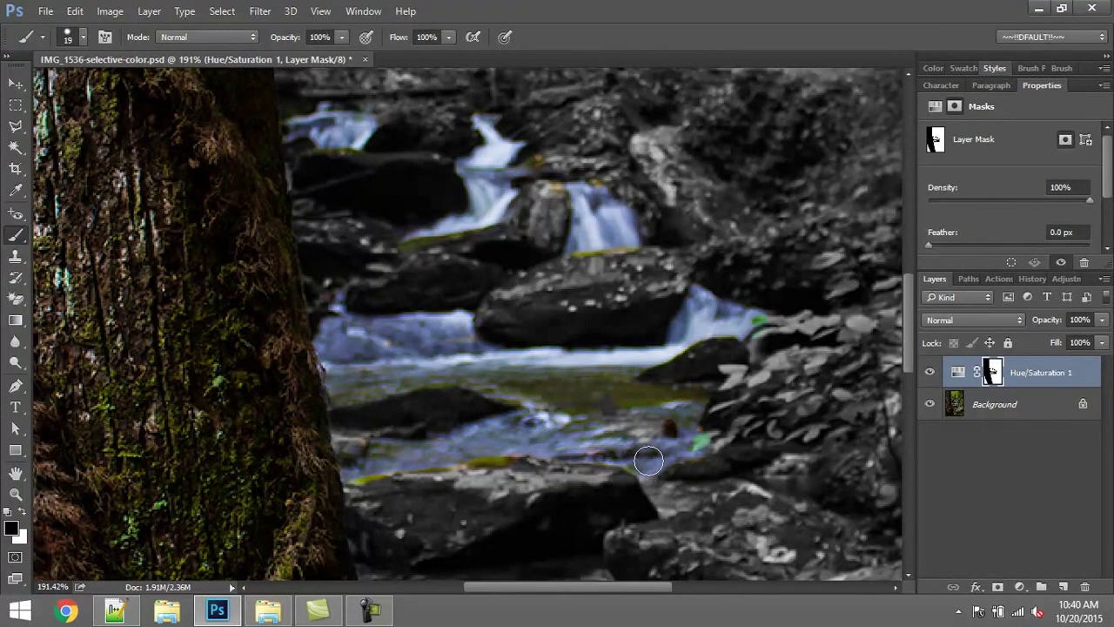
pyautogui.moveTo(656, 480)
pyautogui.mouseDown()
pyautogui.moveTo(663, 493)
pyautogui.moveTo(690, 492)
pyautogui.mouseUp()
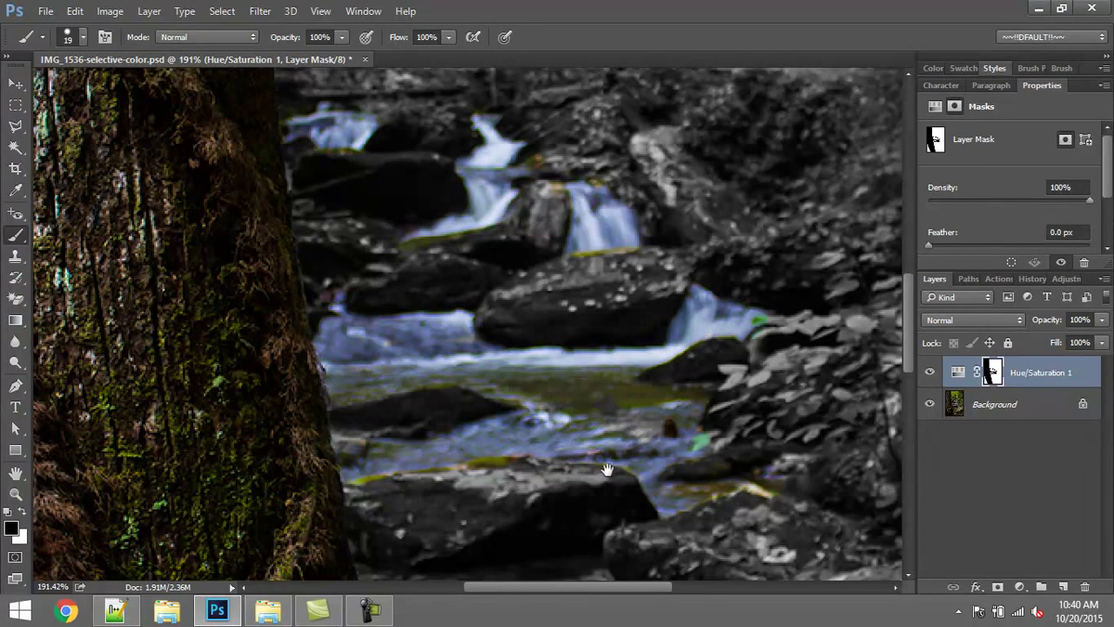
# Paint black on the mask over the rippling water between the trunk and the large boulder, keeping the small rock gray.
pyautogui.moveTo(607, 470)
pyautogui.mouseDown()
pyautogui.moveTo(604, 418)
pyautogui.moveTo(557, 310)
pyautogui.mouseUp()
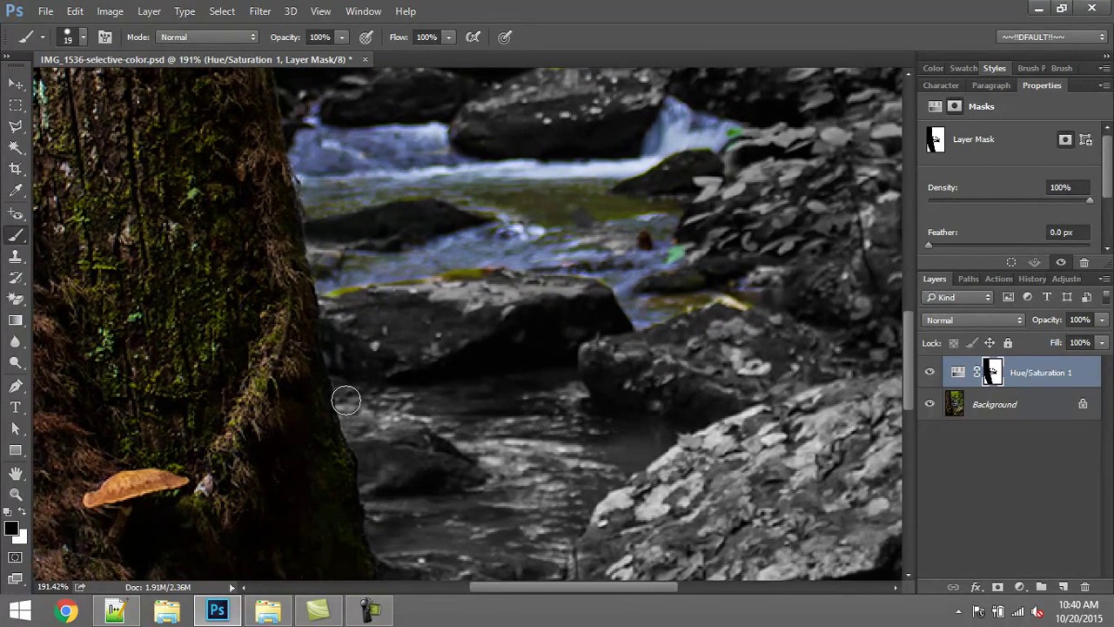
pyautogui.moveTo(345, 400); pyautogui.dragTo(456, 406)
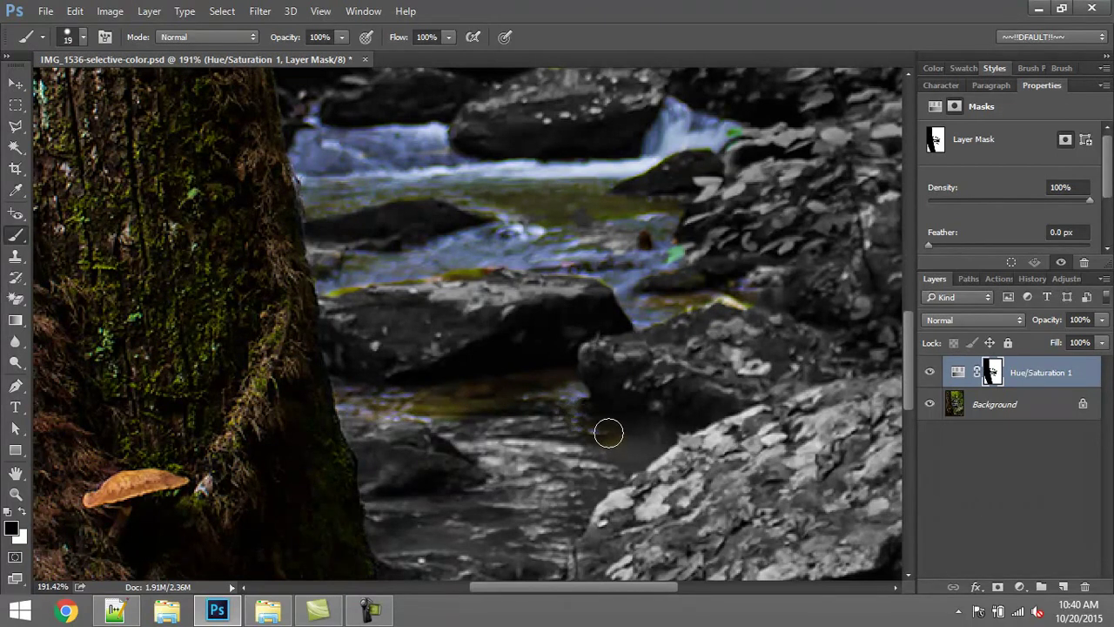
pyautogui.moveTo(609, 433)
pyautogui.mouseDown()
pyautogui.moveTo(660, 438)
pyautogui.moveTo(614, 462)
pyautogui.moveTo(653, 443)
pyautogui.moveTo(635, 460)
pyautogui.moveTo(591, 468)
pyautogui.moveTo(617, 468)
pyautogui.moveTo(586, 489)
pyautogui.mouseUp()
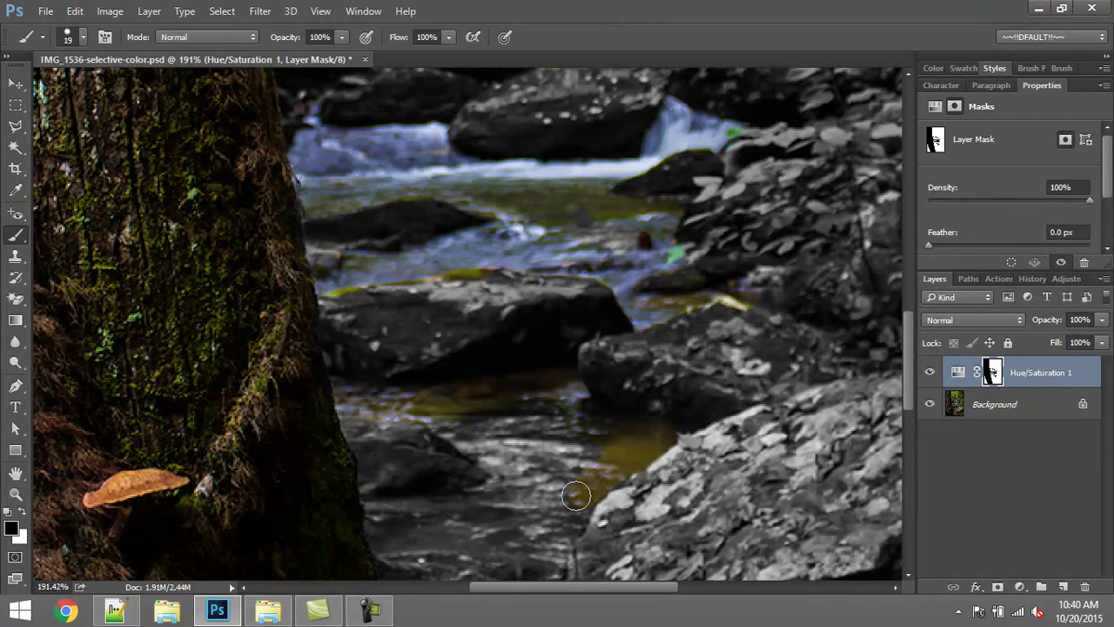
pyautogui.moveTo(532, 506)
pyautogui.mouseDown()
pyautogui.moveTo(610, 449)
pyautogui.moveTo(660, 384)
pyautogui.moveTo(636, 417)
pyautogui.moveTo(544, 405)
pyautogui.moveTo(552, 399)
pyautogui.moveTo(463, 407)
pyautogui.moveTo(455, 388)
pyautogui.moveTo(574, 377)
pyautogui.mouseUp()
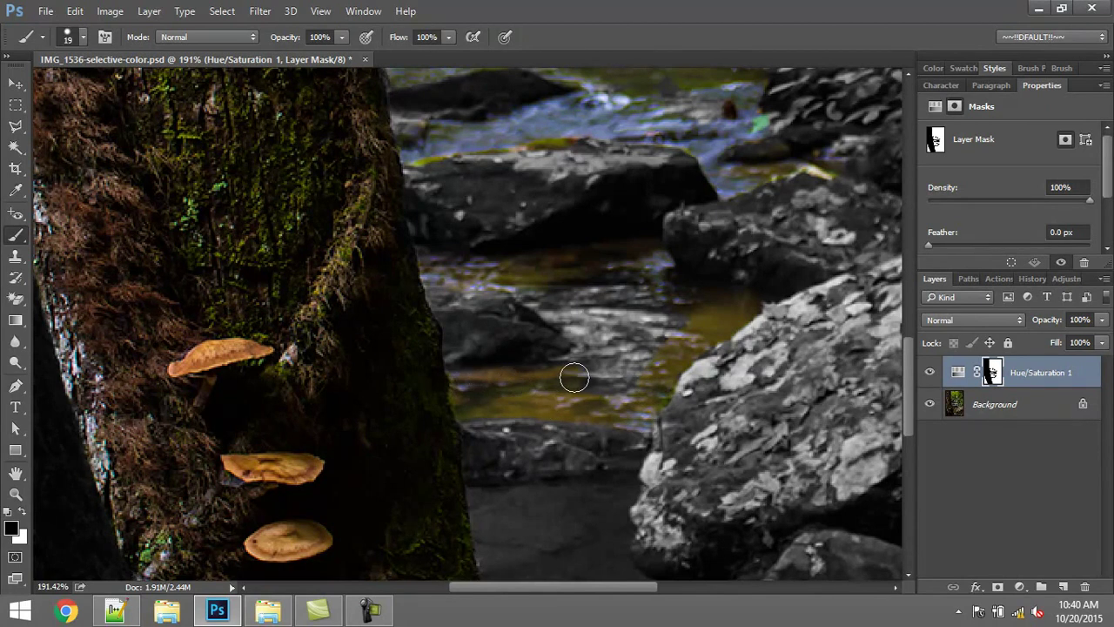
pyautogui.moveTo(589, 344)
pyautogui.mouseDown()
pyautogui.moveTo(524, 283)
pyautogui.moveTo(534, 289)
pyautogui.moveTo(423, 273)
pyautogui.moveTo(450, 285)
pyautogui.mouseUp()
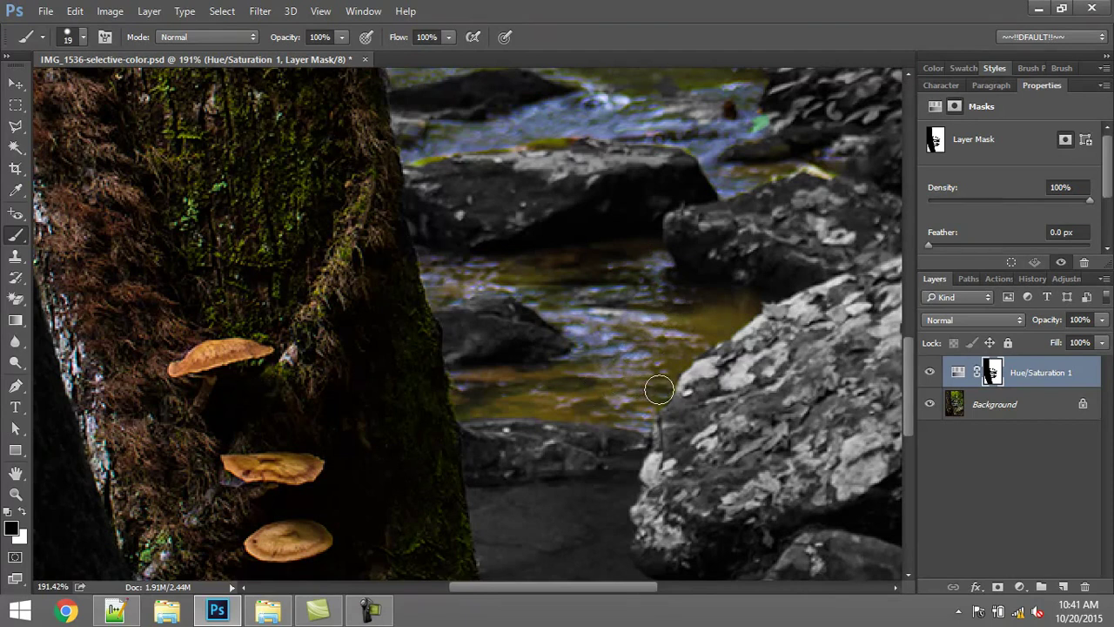
# Check the original colors with the adjustment layer hidden, and paint black on the mask over the lowest pool below the large boulder.
pyautogui.click(930, 373)
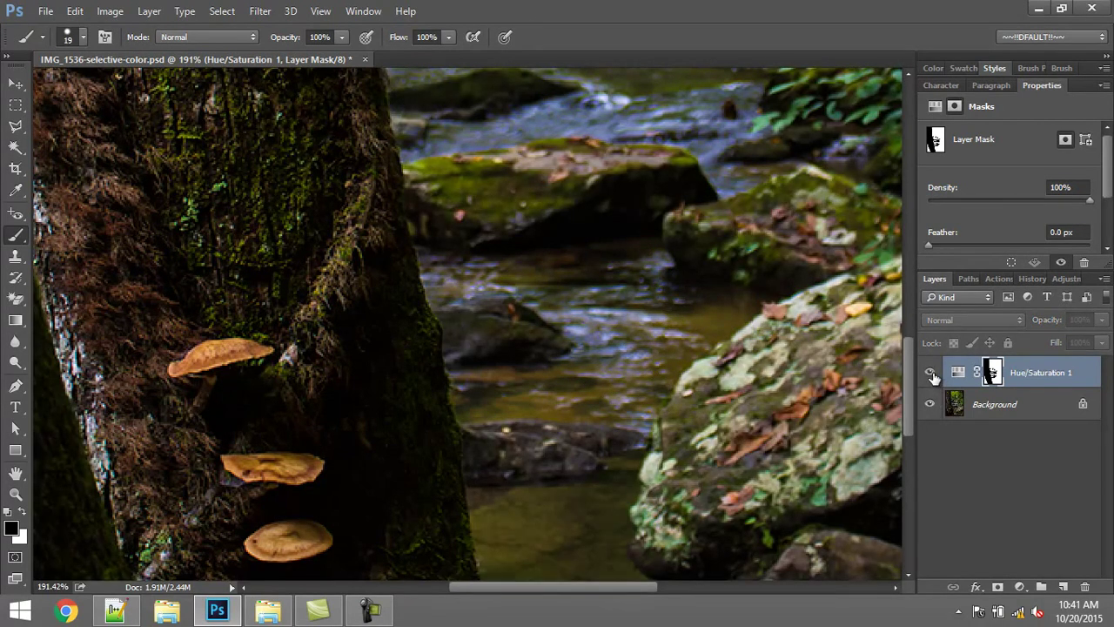
pyautogui.click(930, 373)
pyautogui.scroll(-5, 580, 363)
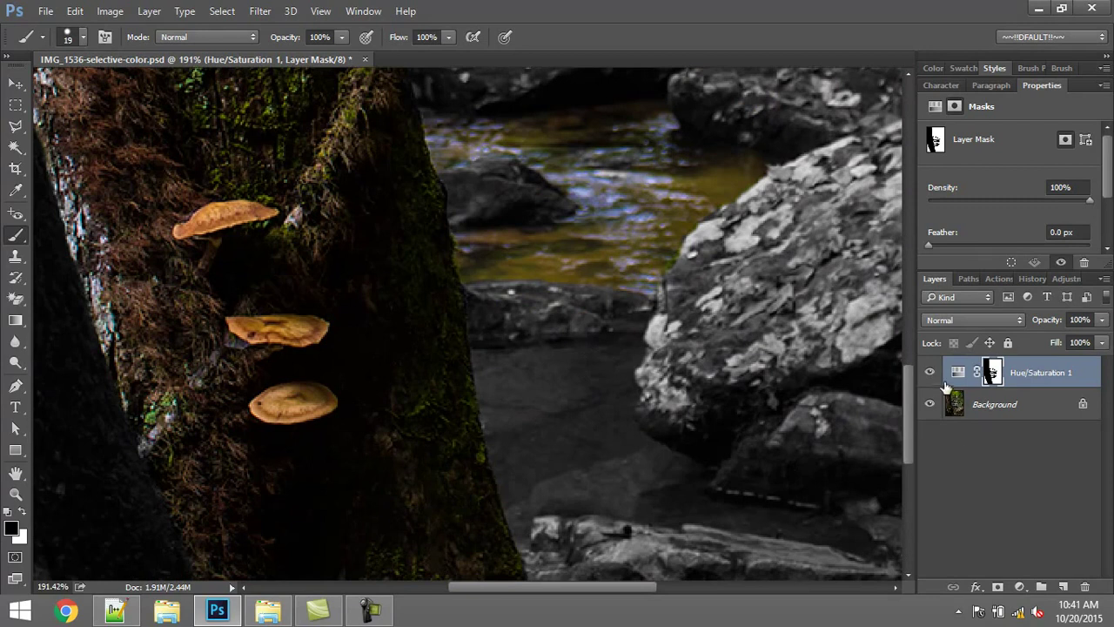
pyautogui.click(930, 372)
pyautogui.click(930, 372)
pyautogui.moveTo(477, 360)
pyautogui.mouseDown()
pyautogui.moveTo(512, 535)
pyautogui.moveTo(525, 506)
pyautogui.moveTo(672, 500)
pyautogui.moveTo(694, 478)
pyautogui.moveTo(627, 436)
pyautogui.moveTo(616, 366)
pyautogui.moveTo(630, 346)
pyautogui.moveTo(478, 363)
pyautogui.moveTo(534, 363)
pyautogui.moveTo(481, 387)
pyautogui.moveTo(591, 376)
pyautogui.moveTo(522, 399)
pyautogui.moveTo(505, 438)
pyautogui.moveTo(525, 418)
pyautogui.moveTo(644, 428)
pyautogui.moveTo(569, 466)
pyautogui.moveTo(594, 431)
pyautogui.moveTo(639, 474)
pyautogui.moveTo(506, 477)
pyautogui.moveTo(527, 439)
pyautogui.moveTo(540, 474)
pyautogui.mouseUp()
pyautogui.moveTo(743, 523)
pyautogui.mouseDown()
pyautogui.moveTo(468, 457)
pyautogui.moveTo(476, 433)
pyautogui.moveTo(538, 448)
pyautogui.moveTo(592, 474)
pyautogui.moveTo(441, 436)
pyautogui.mouseUp()
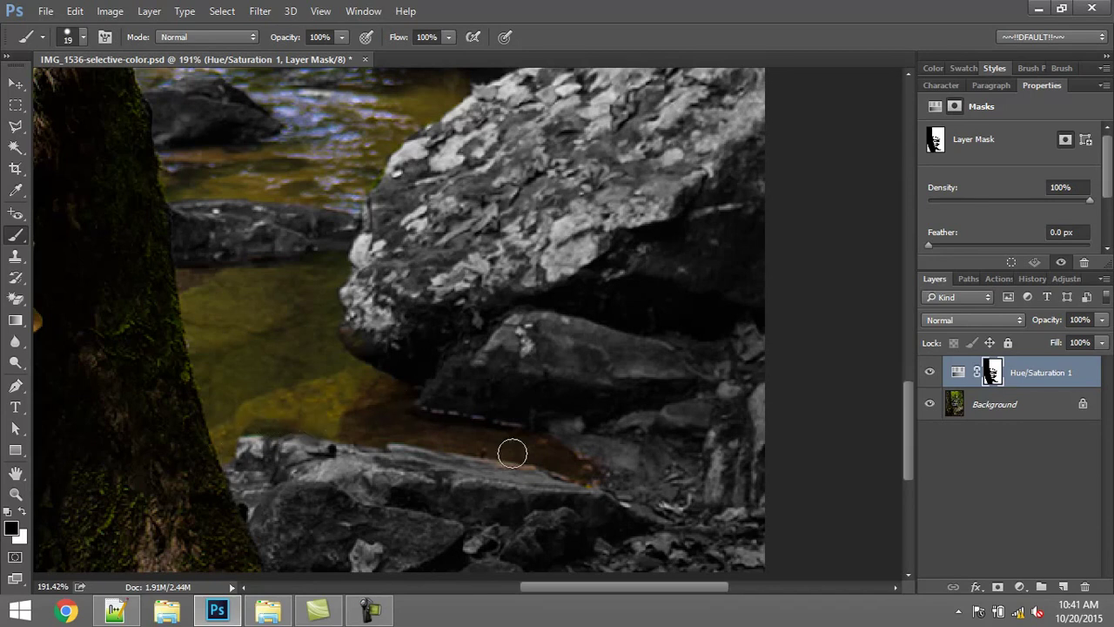
# Inspect the colored water and trunk edges up close across the photo and in the full image for color spill.
pyautogui.scroll(-4, 515, 442)
pyautogui.moveTo(437, 205); pyautogui.dragTo(487, 357)
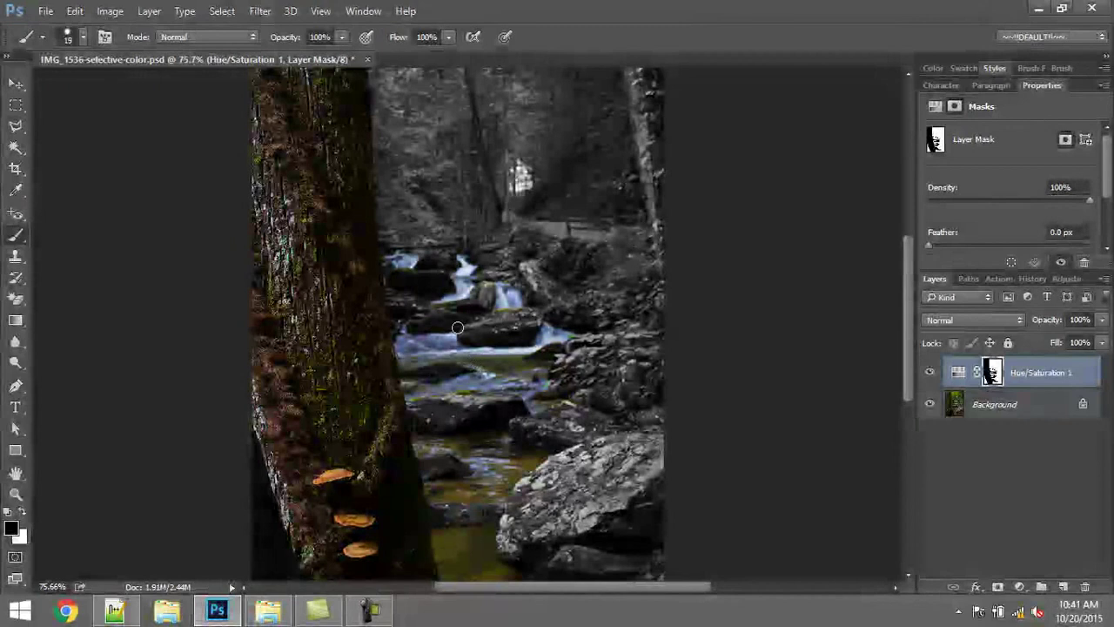
pyautogui.scroll(3, 464, 329)
pyautogui.scroll(-2, 464, 329)
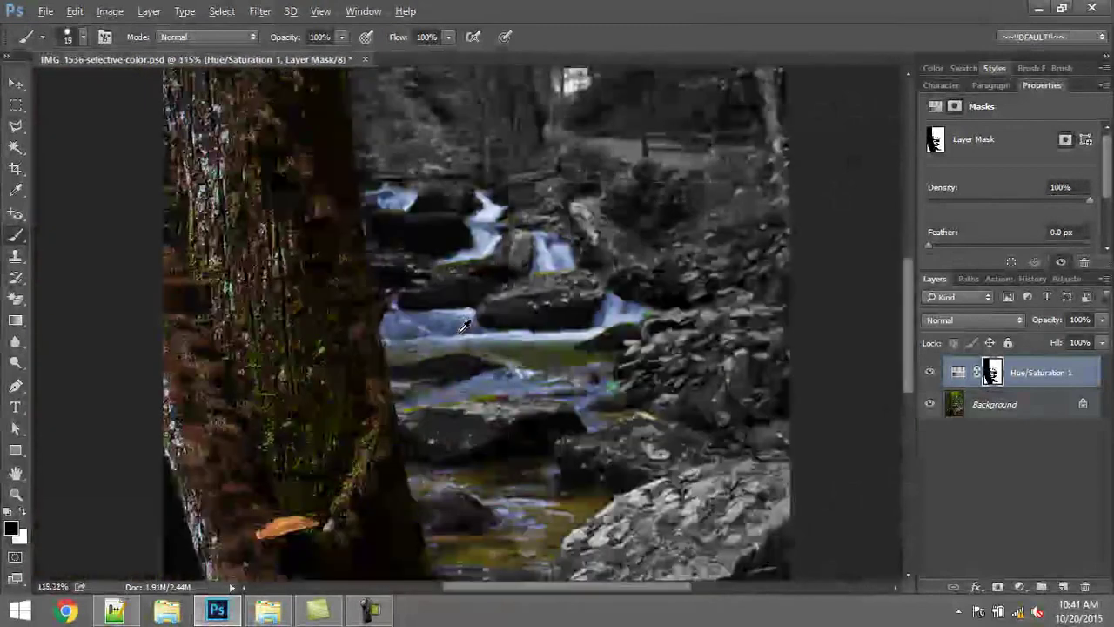
pyautogui.scroll(2, 464, 329)
pyautogui.moveTo(559, 218); pyautogui.dragTo(513, 364)
pyautogui.moveTo(347, 193); pyautogui.dragTo(397, 138)
pyautogui.moveTo(473, 415); pyautogui.dragTo(353, 430)
pyautogui.moveTo(303, 261); pyautogui.dragTo(457, 456)
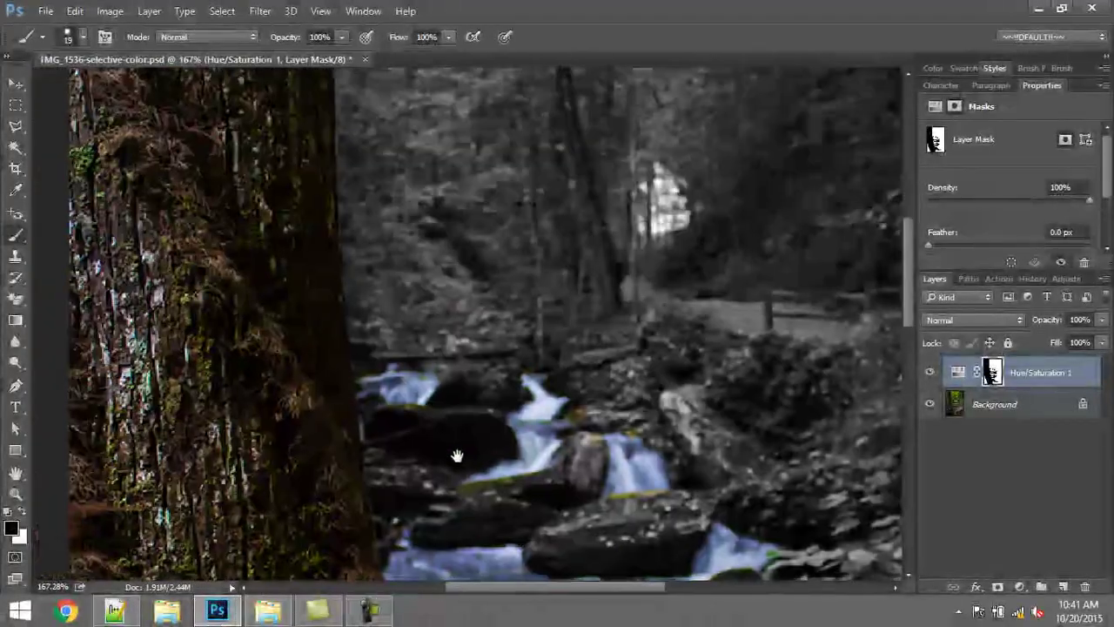
pyautogui.moveTo(431, 411); pyautogui.dragTo(515, 321)
pyautogui.moveTo(674, 465)
pyautogui.mouseDown()
pyautogui.moveTo(540, 441)
pyautogui.moveTo(492, 322)
pyautogui.mouseUp()
pyautogui.hotkey('ctrl', '0')
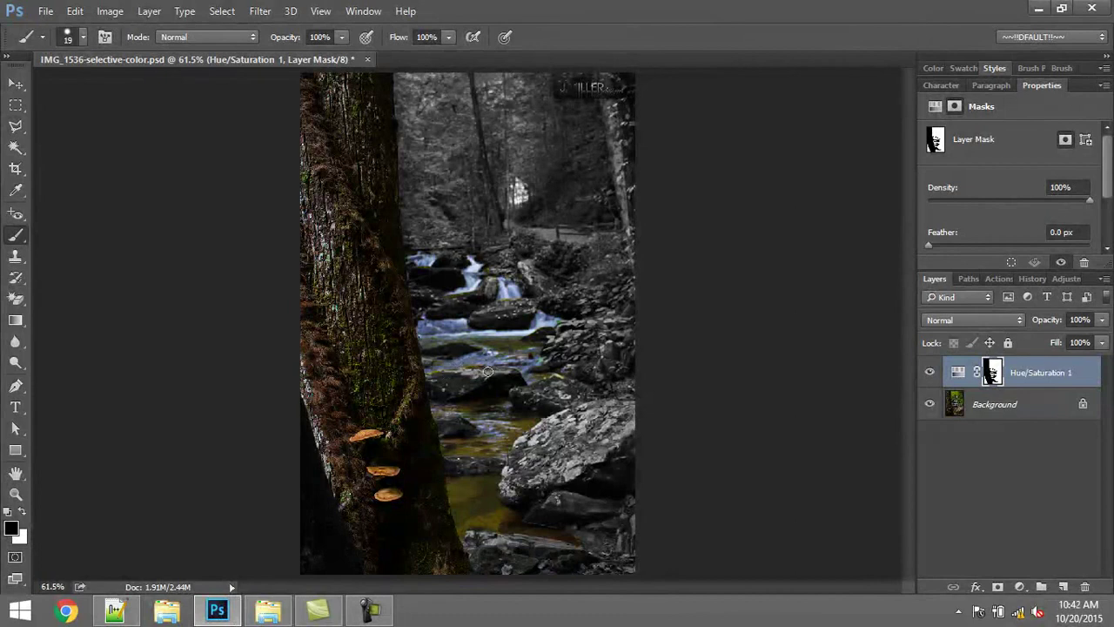
# Using an 8 px brush, paint white on the mask along the rock edge below the waterfall beside the trunk to remove color spill.
pyautogui.press('z')
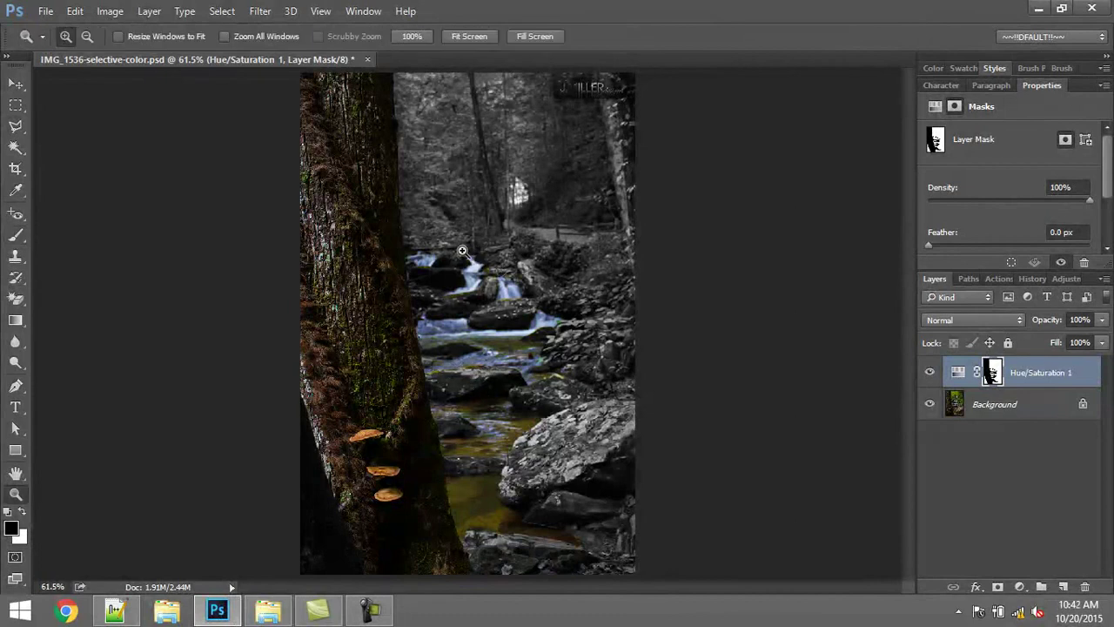
pyautogui.click(402, 245)
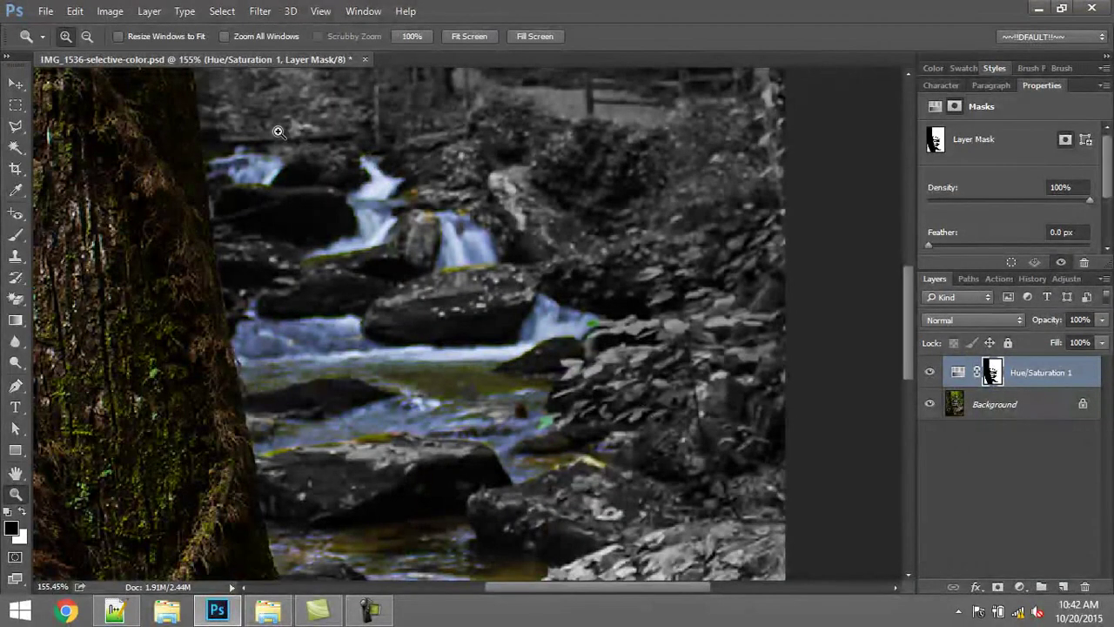
pyautogui.click(227, 142)
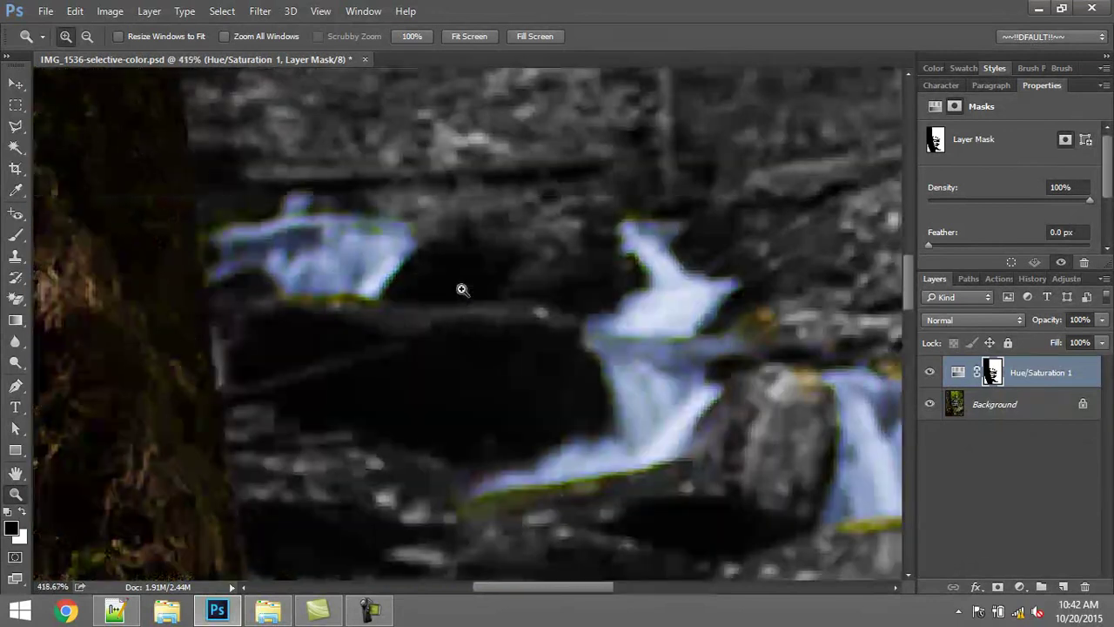
pyautogui.press('b')
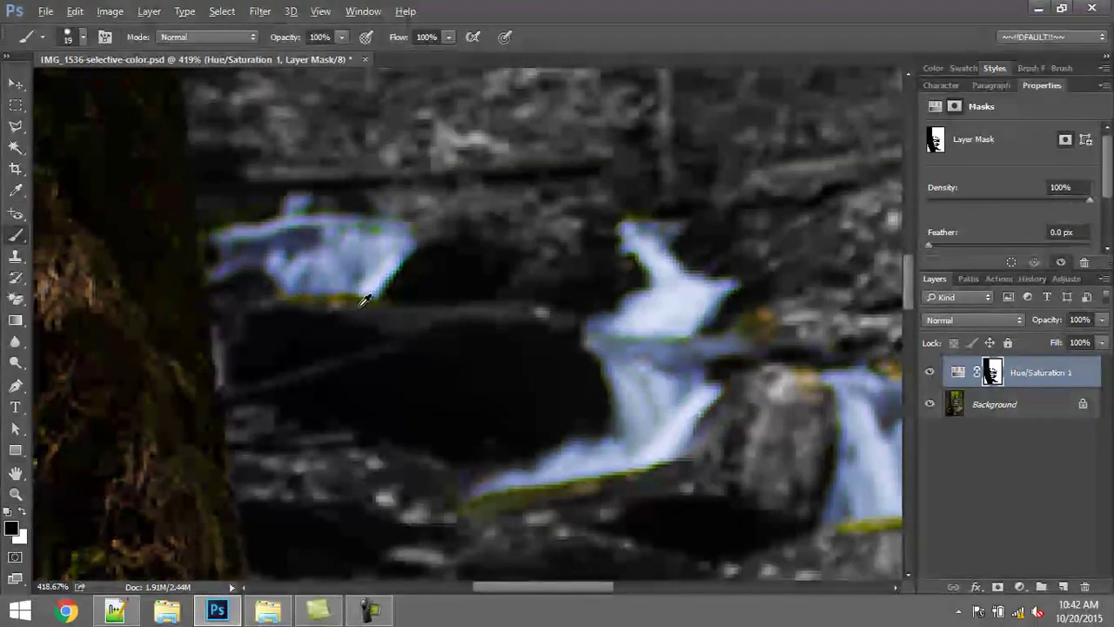
pyautogui.keyDown('alt'); pyautogui.rightClick(318, 308); pyautogui.keyUp('alt')
pyautogui.moveTo(329, 306); pyautogui.dragTo(333, 306)
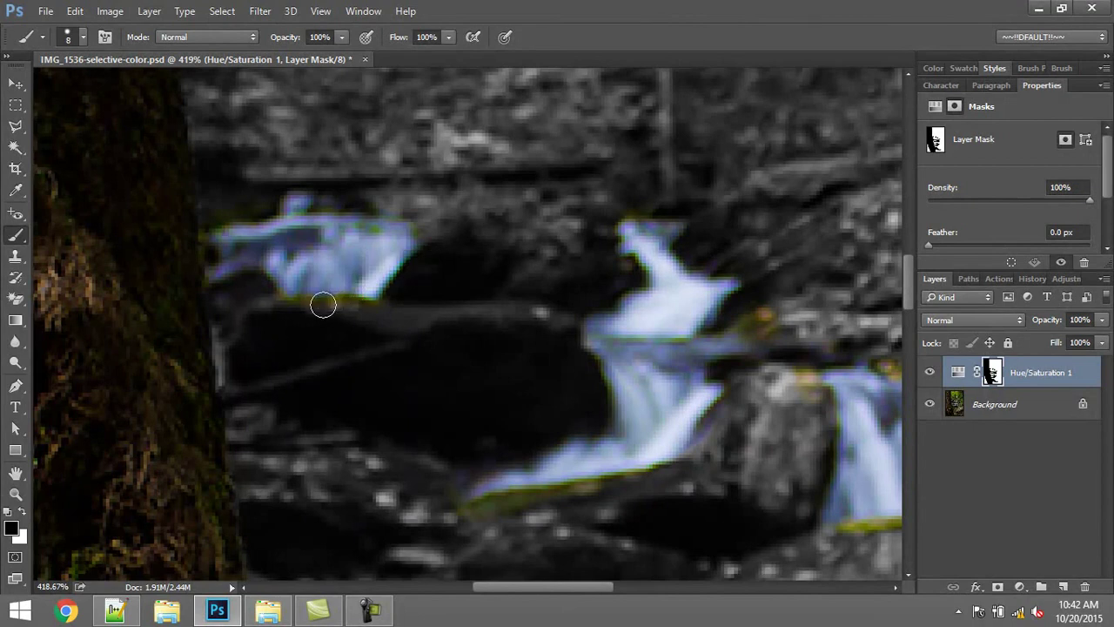
pyautogui.press('x')
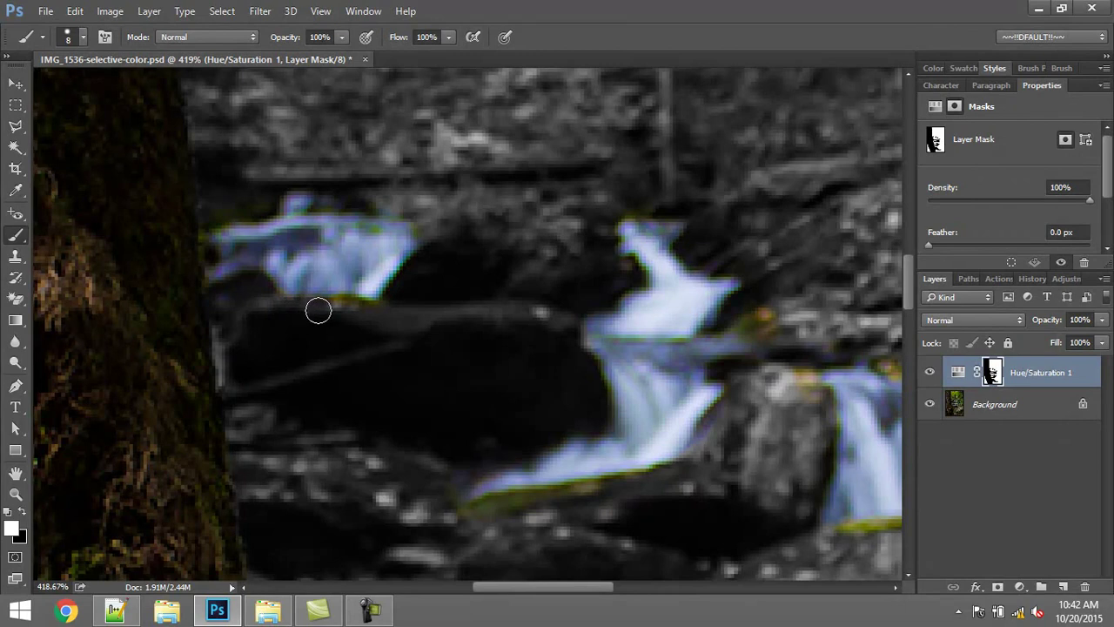
pyautogui.moveTo(318, 310); pyautogui.dragTo(378, 319)
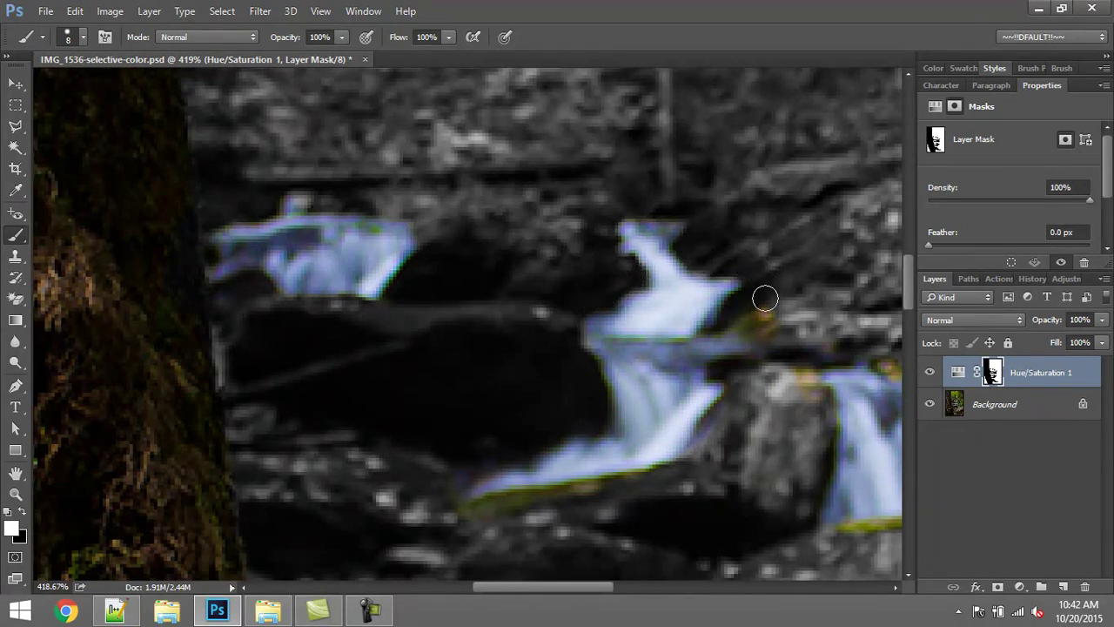
# Paint white on the mask over the mossy rock edges beside and below the two upper waterfalls to remove color spill.
pyautogui.moveTo(760, 318)
pyautogui.mouseDown()
pyautogui.moveTo(779, 321)
pyautogui.moveTo(765, 331)
pyautogui.moveTo(711, 324)
pyautogui.moveTo(723, 325)
pyautogui.mouseUp()
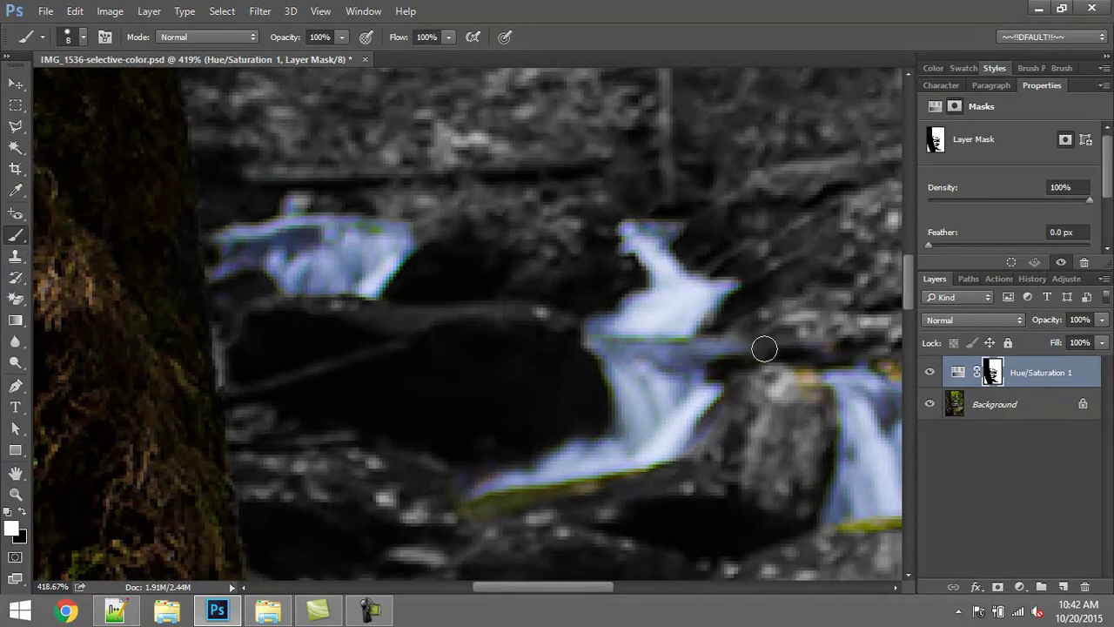
pyautogui.moveTo(791, 340)
pyautogui.mouseDown()
pyautogui.moveTo(819, 382)
pyautogui.moveTo(807, 362)
pyautogui.moveTo(821, 420)
pyautogui.mouseUp()
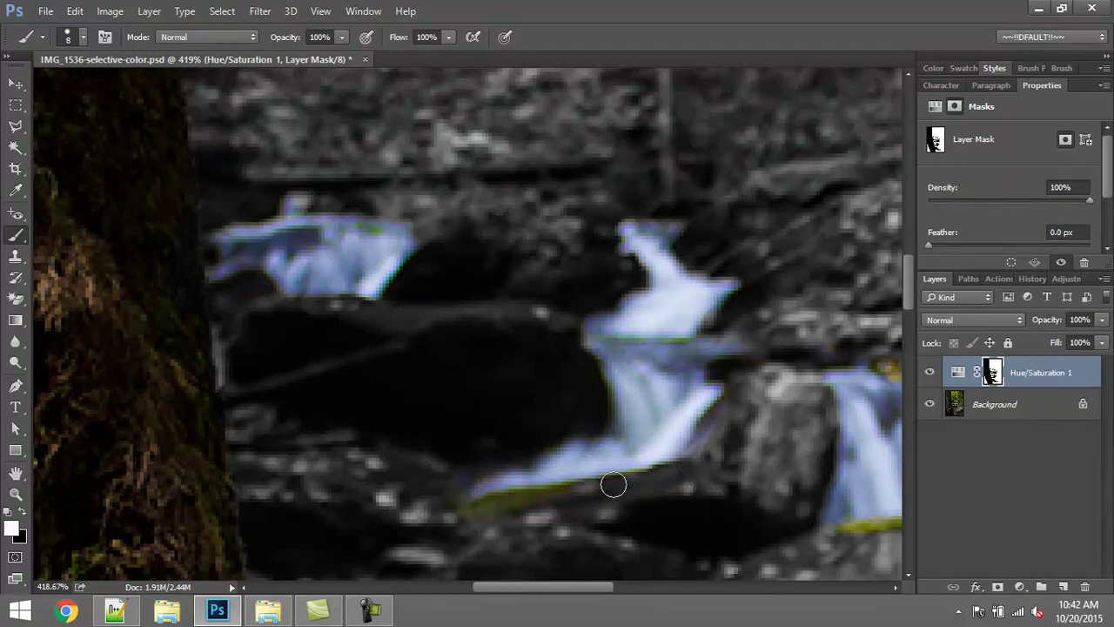
pyautogui.moveTo(605, 492)
pyautogui.mouseDown()
pyautogui.moveTo(512, 505)
pyautogui.moveTo(526, 501)
pyautogui.mouseUp()
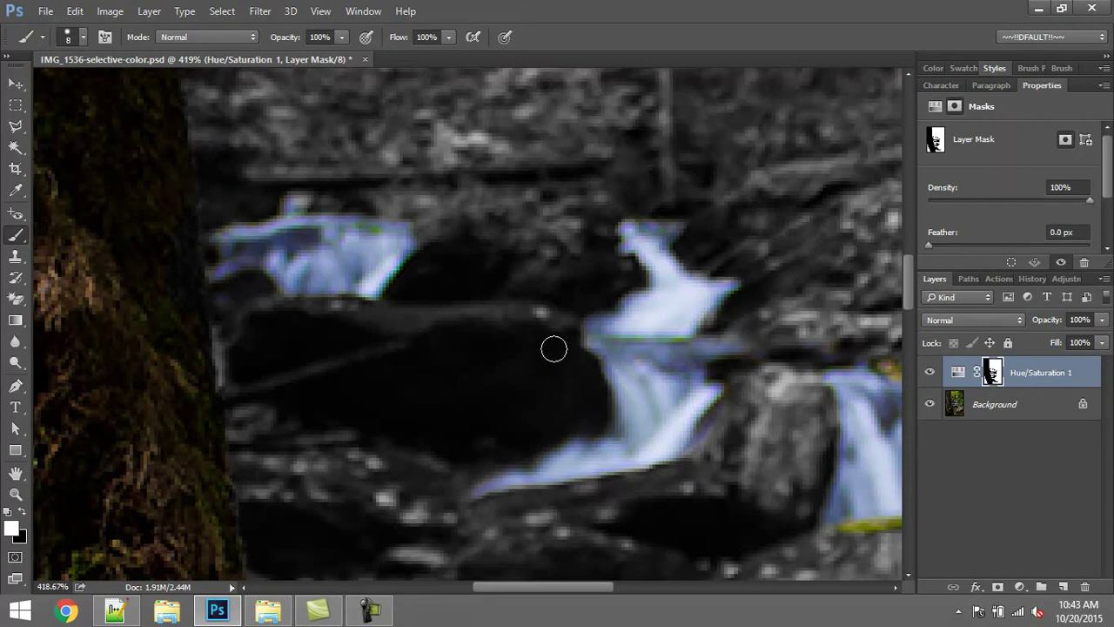
pyautogui.moveTo(590, 443); pyautogui.dragTo(368, 339)
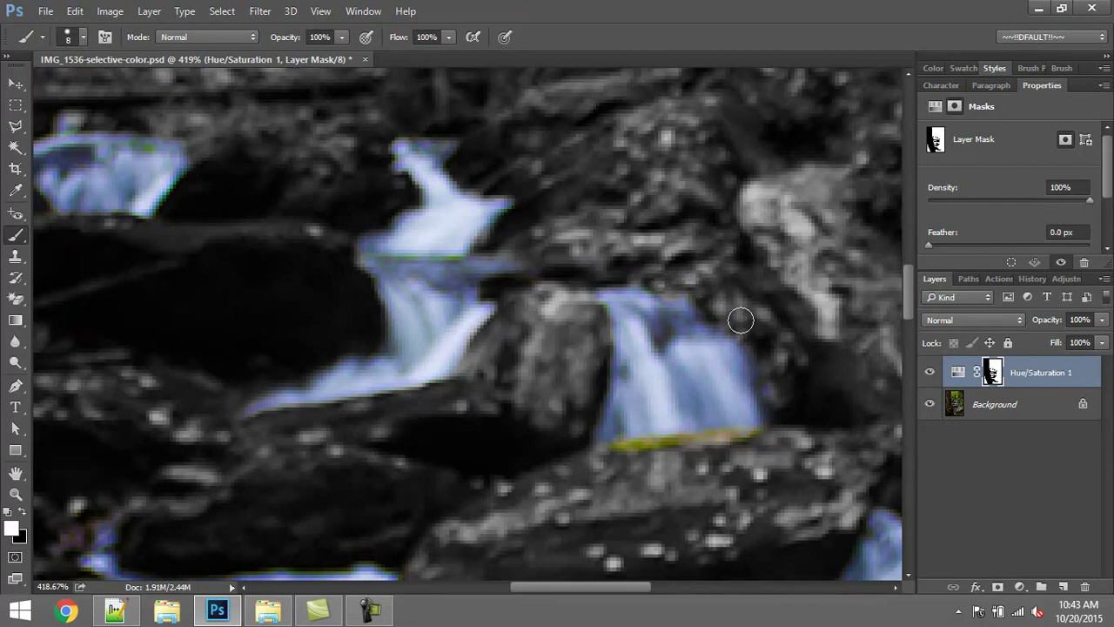
pyautogui.moveTo(614, 475)
pyautogui.mouseDown()
pyautogui.moveTo(513, 355)
pyautogui.moveTo(542, 318)
pyautogui.moveTo(668, 303)
pyautogui.mouseUp()
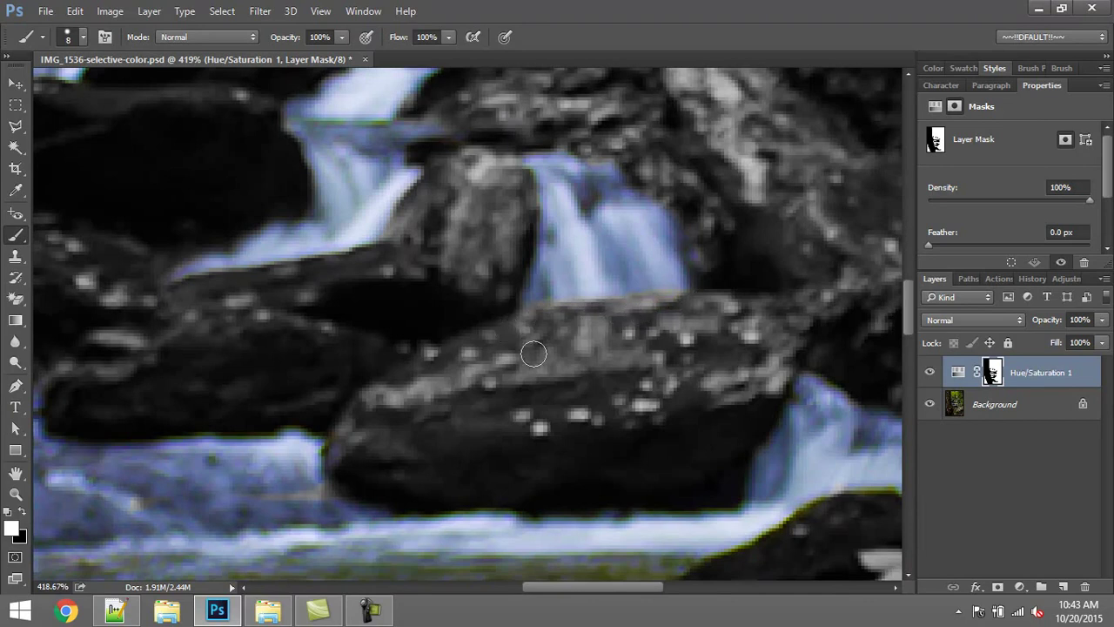
# Paint white on the mask along the dark rock edges bordering the middle pool and over the green leaf beside the small cascade.
pyautogui.scroll(-5, 509, 321)
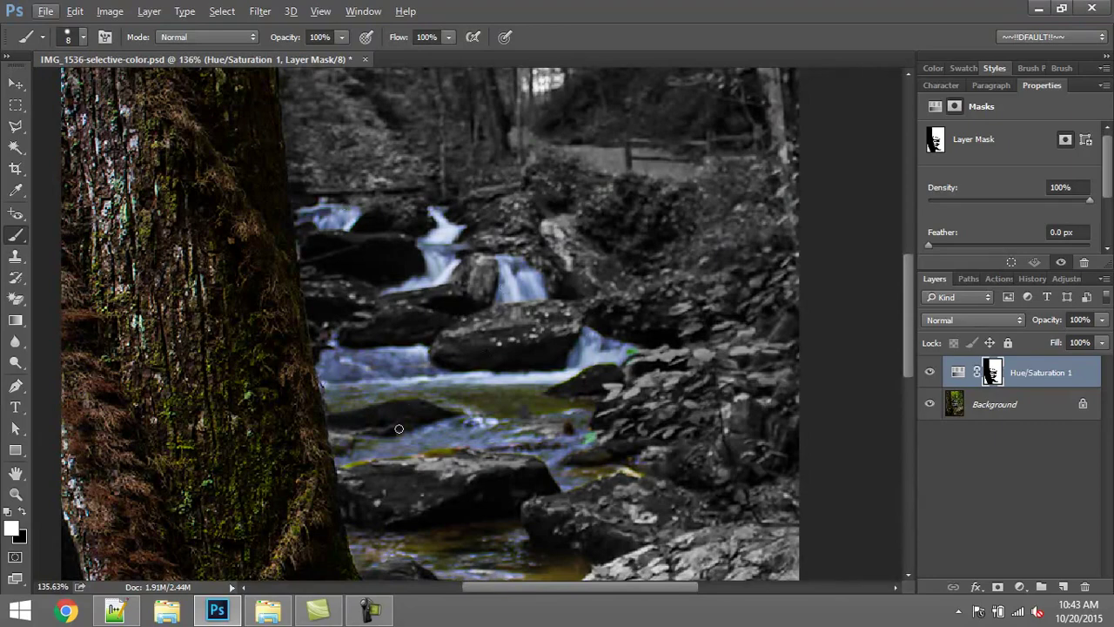
pyautogui.scroll(4, 398, 429)
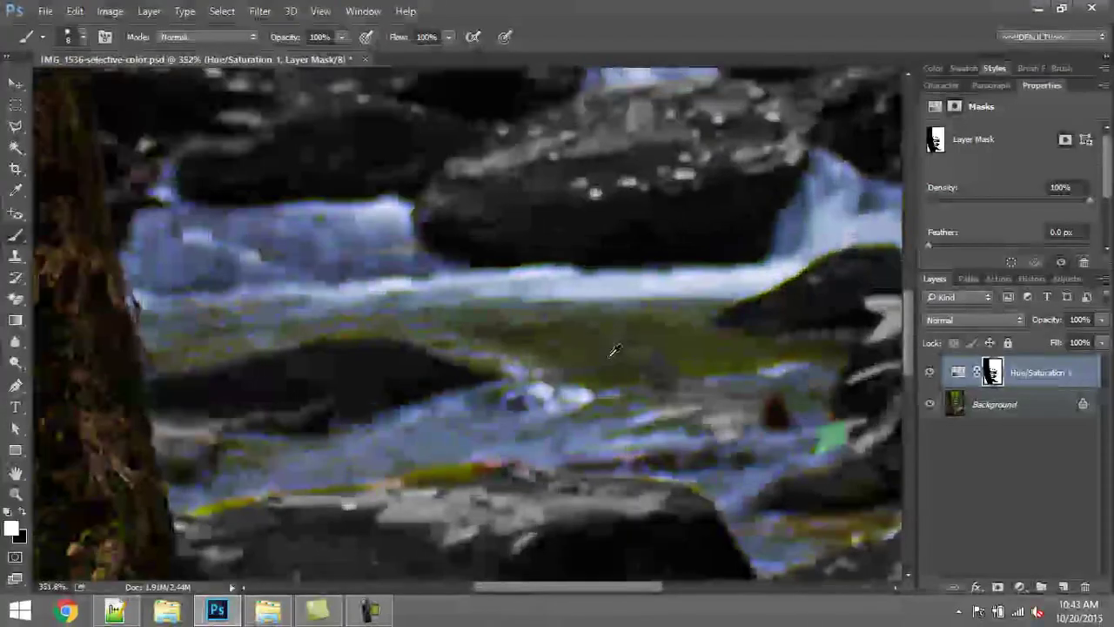
pyautogui.scroll(1, 615, 349)
pyautogui.moveTo(316, 177); pyautogui.dragTo(397, 345)
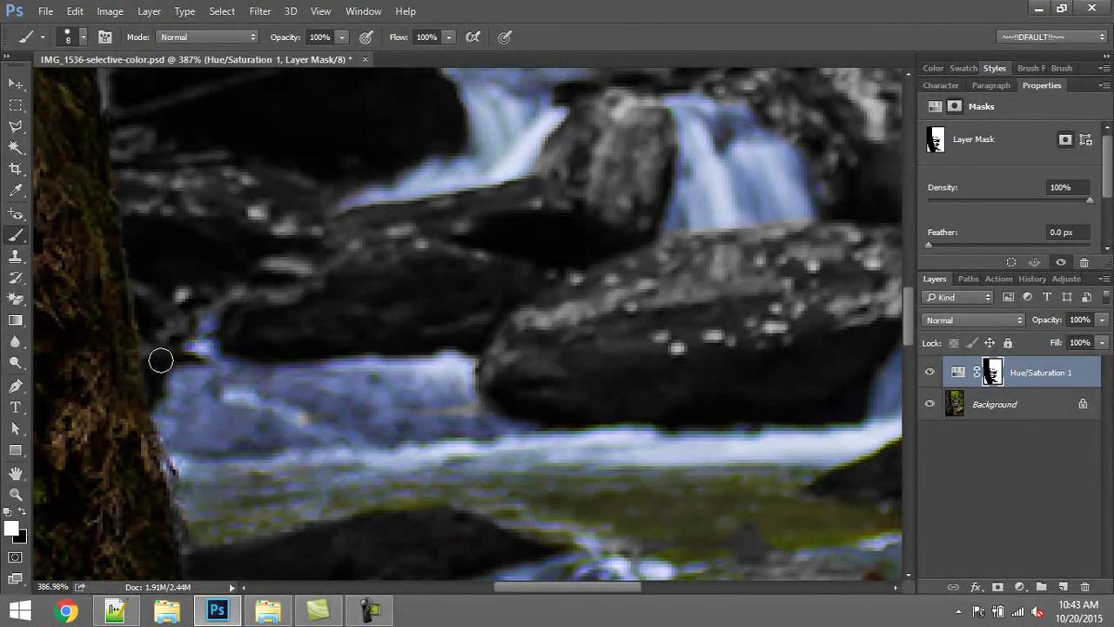
pyautogui.moveTo(592, 459); pyautogui.dragTo(391, 435)
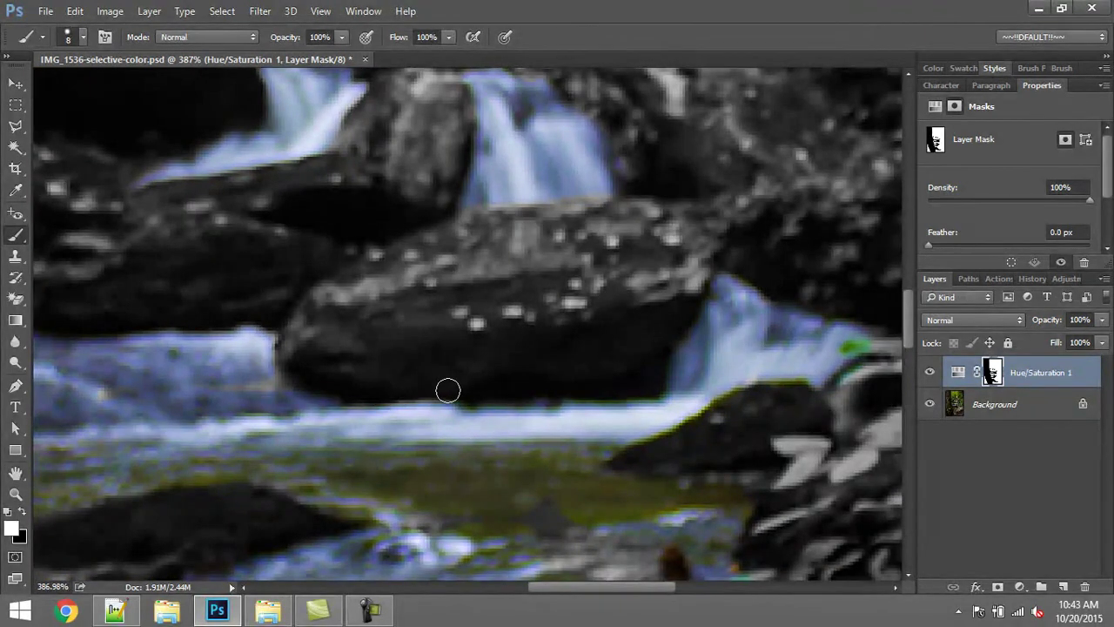
pyautogui.moveTo(507, 397); pyautogui.dragTo(396, 374)
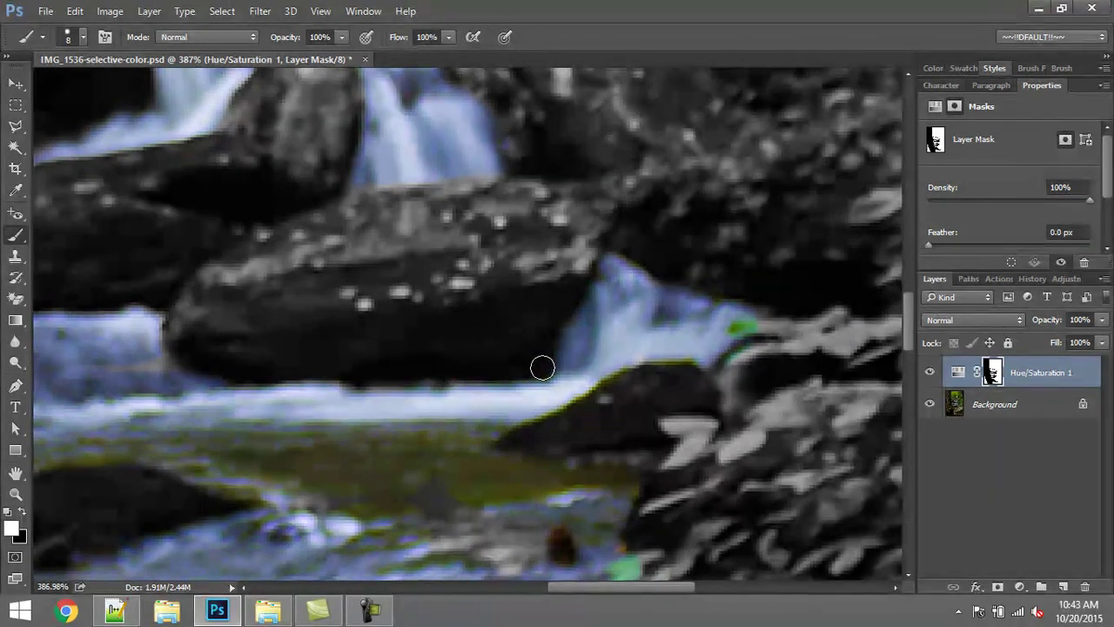
pyautogui.moveTo(723, 384); pyautogui.dragTo(609, 340)
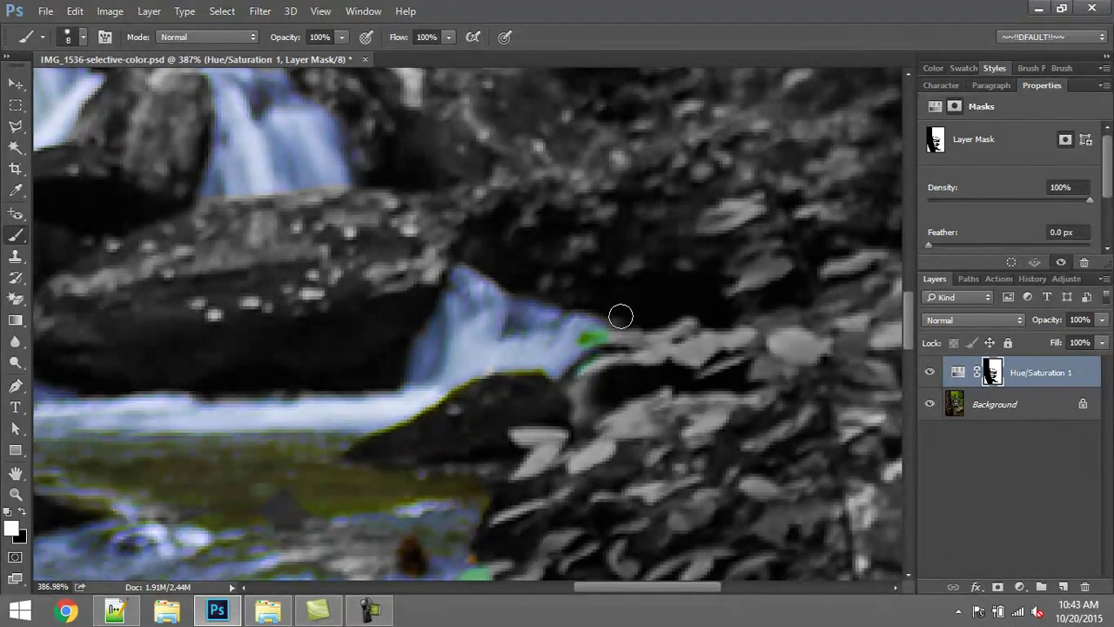
pyautogui.moveTo(589, 341); pyautogui.dragTo(642, 367)
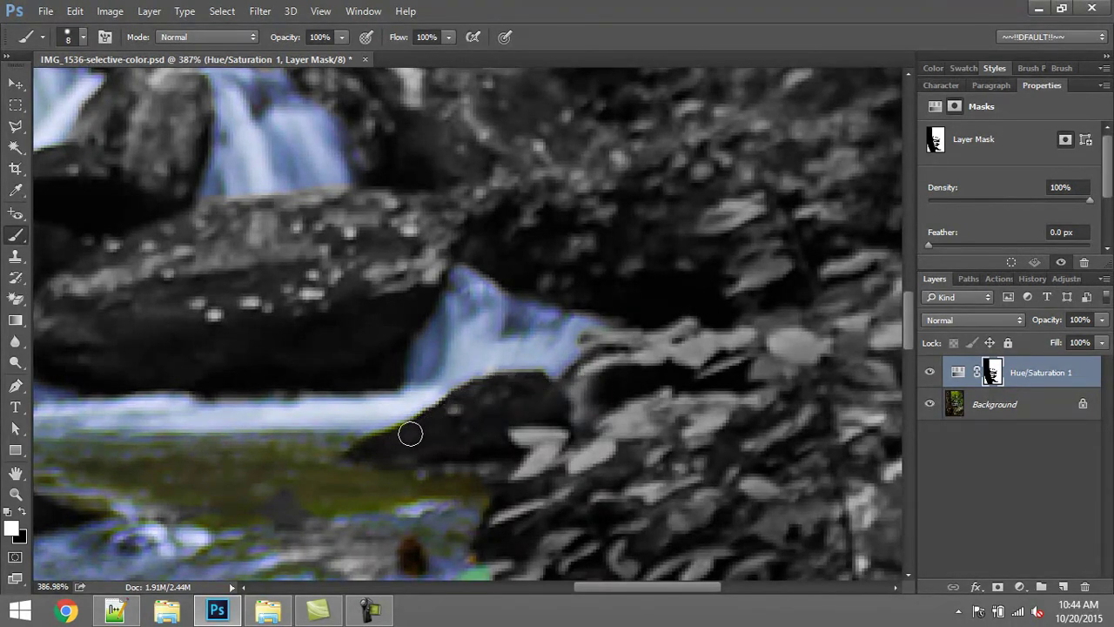
# Paint white on the mask along the mossy top edge of the wide flat boulder beside the trunk, enlarging the brush to 16 px.
pyautogui.moveTo(478, 443); pyautogui.dragTo(758, 299)
pyautogui.moveTo(177, 435); pyautogui.dragTo(240, 250)
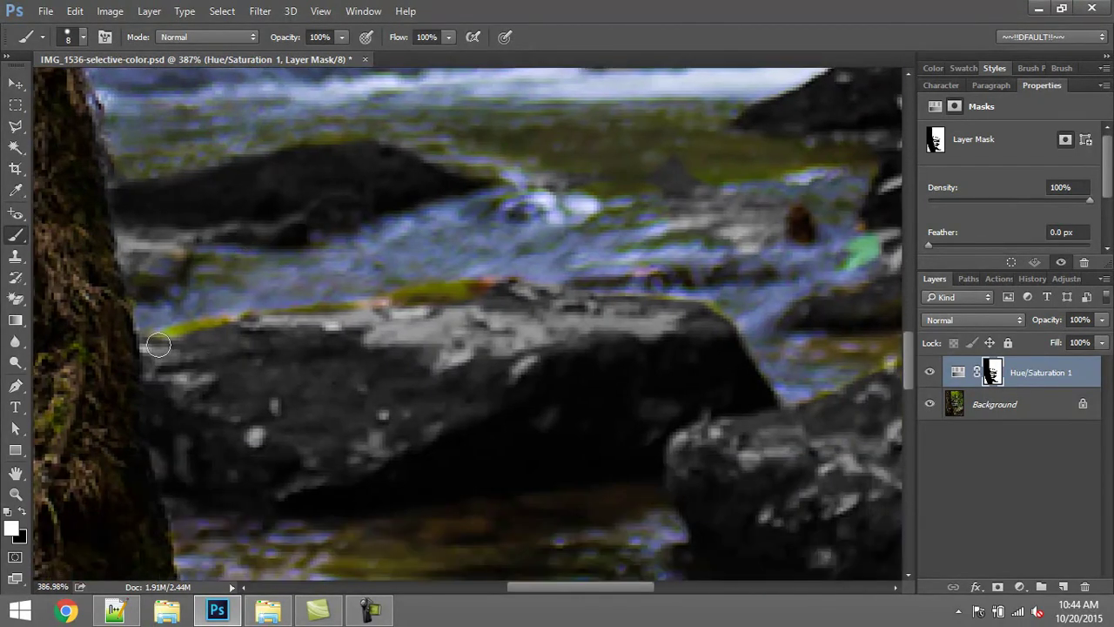
pyautogui.moveTo(196, 377)
pyautogui.mouseDown()
pyautogui.moveTo(175, 351)
pyautogui.moveTo(227, 341)
pyautogui.moveTo(174, 352)
pyautogui.moveTo(394, 318)
pyautogui.mouseUp()
pyautogui.moveTo(422, 310)
pyautogui.mouseDown()
pyautogui.moveTo(498, 305)
pyautogui.moveTo(429, 309)
pyautogui.moveTo(488, 317)
pyautogui.moveTo(501, 337)
pyautogui.moveTo(504, 302)
pyautogui.moveTo(546, 332)
pyautogui.moveTo(641, 335)
pyautogui.moveTo(669, 321)
pyautogui.moveTo(704, 326)
pyautogui.mouseUp()
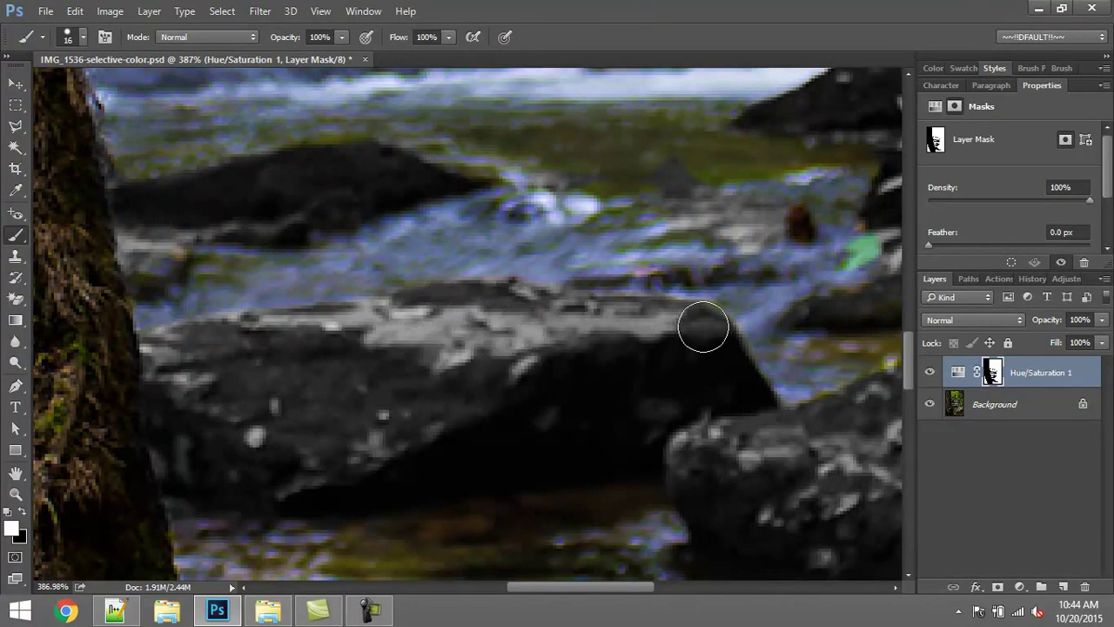
# Paint white on the mask over the green bank leaf with a 7 px brush and along the pointed boulder's upper edge with a 14 px brush.
pyautogui.moveTo(609, 345); pyautogui.dragTo(302, 355)
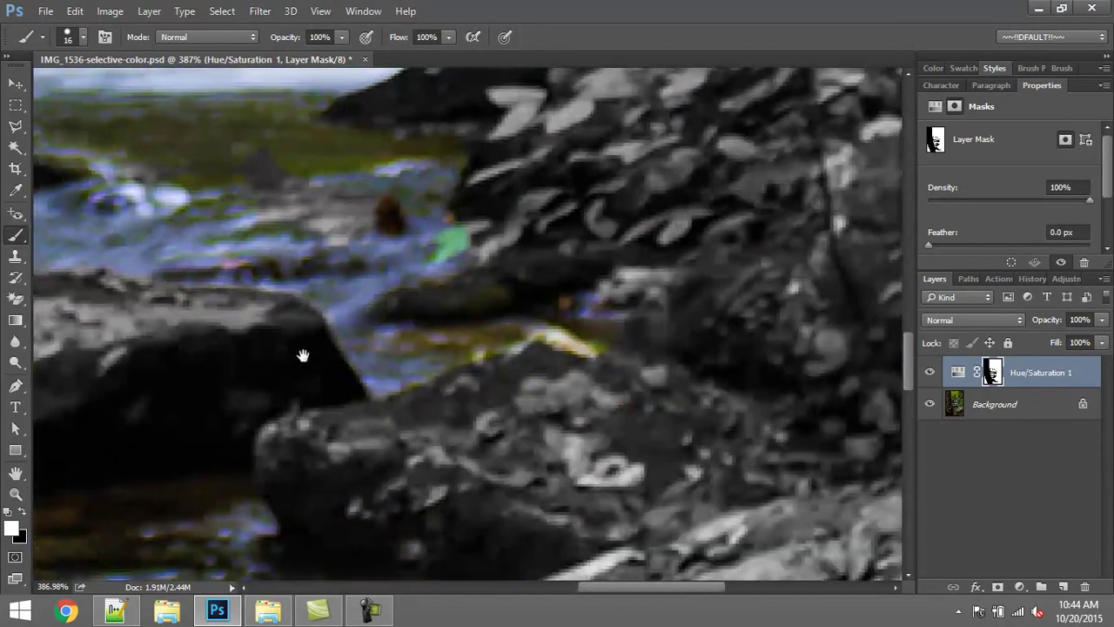
pyautogui.moveTo(472, 235); pyautogui.dragTo(454, 238)
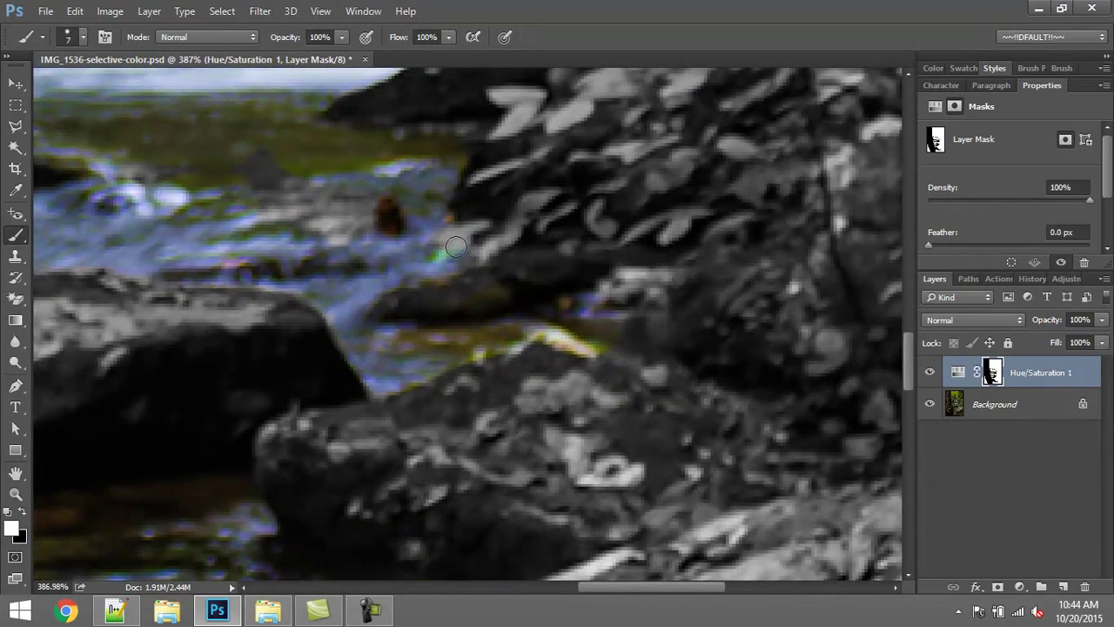
pyautogui.click(82, 39)
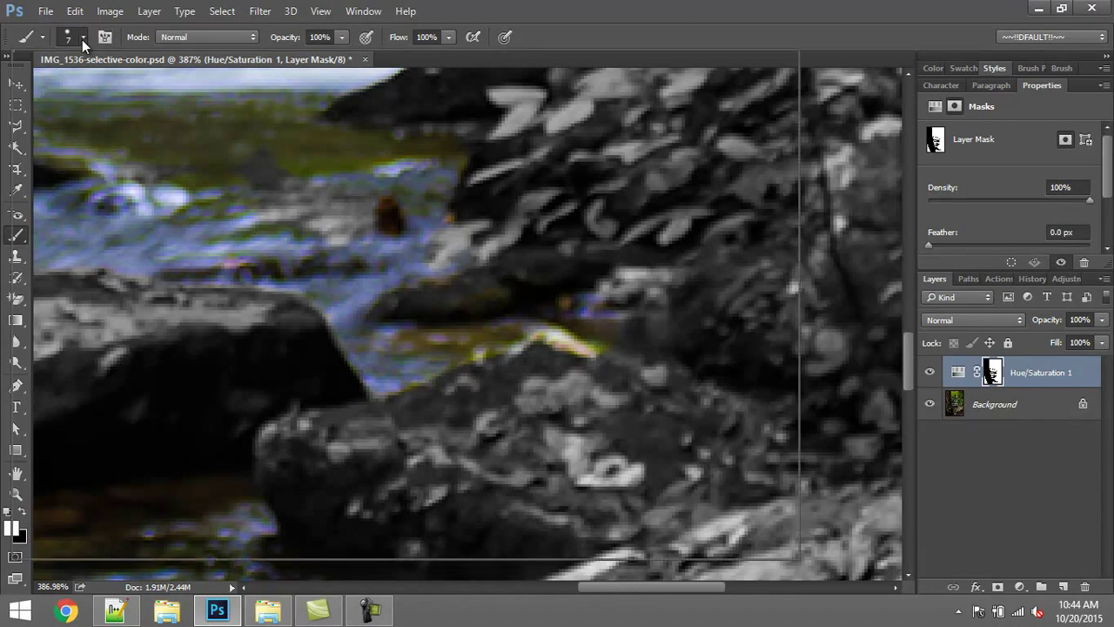
pyautogui.click(82, 39)
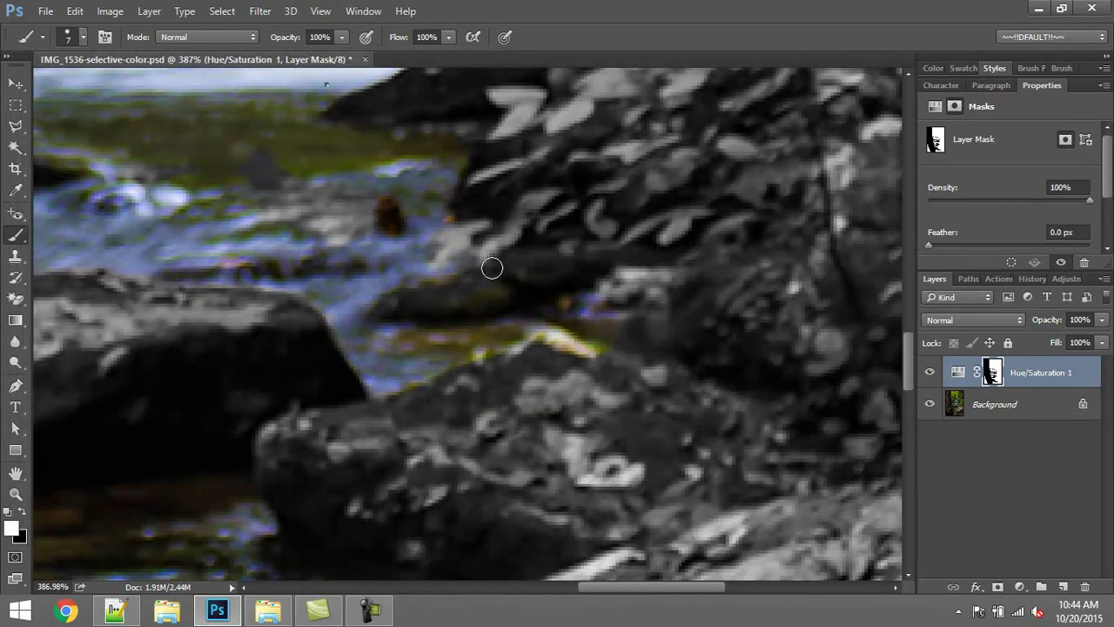
pyautogui.rightClick(492, 268)
pyautogui.click(608, 24)
pyautogui.moveTo(626, 364)
pyautogui.mouseDown()
pyautogui.moveTo(637, 363)
pyautogui.moveTo(619, 347)
pyautogui.moveTo(628, 367)
pyautogui.moveTo(572, 369)
pyautogui.moveTo(552, 353)
pyautogui.moveTo(374, 427)
pyautogui.moveTo(313, 351)
pyautogui.mouseUp()
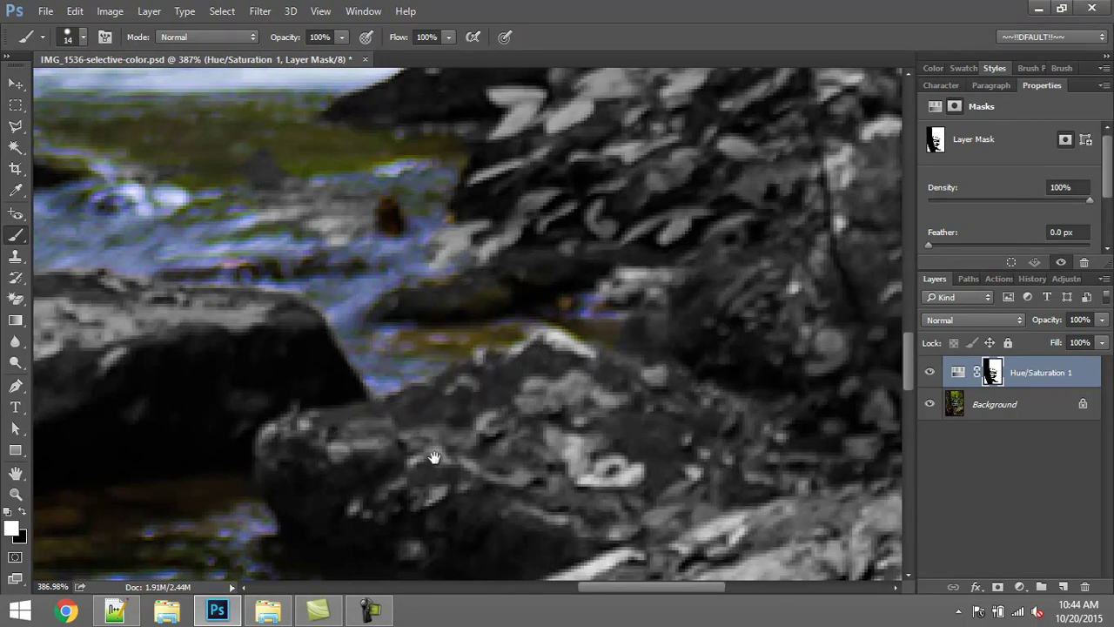
pyautogui.moveTo(434, 457); pyautogui.dragTo(570, 436)
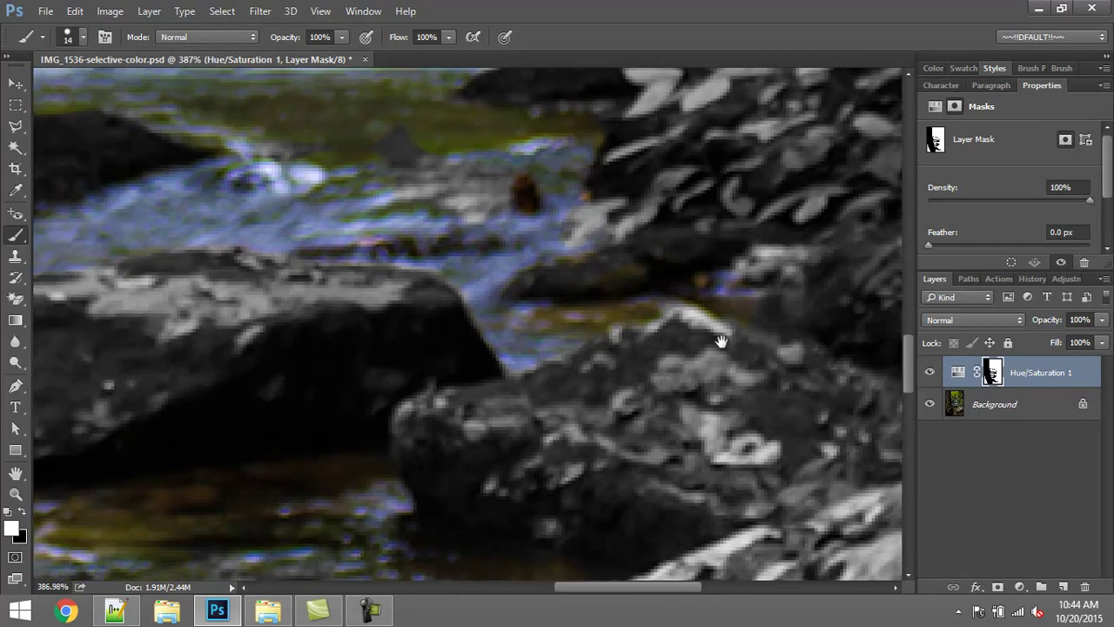
pyautogui.moveTo(588, 395); pyautogui.dragTo(514, 352)
# Check the original colors with the adjustment layer hidden, and paint white on the mask over the low mossy rock above the pointed boulder.
pyautogui.click(930, 372)
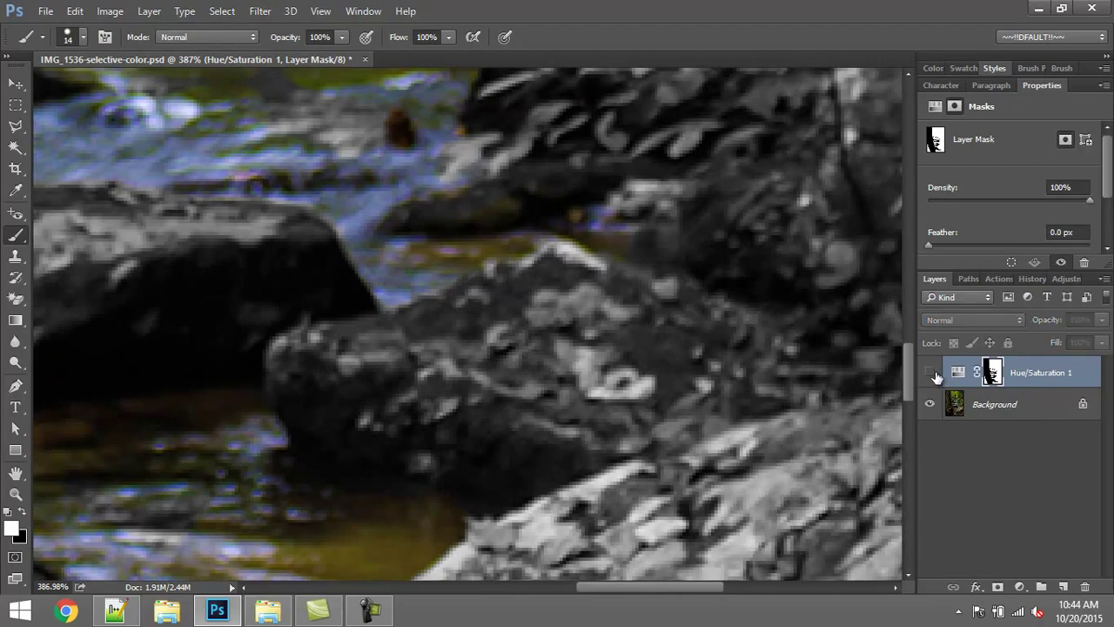
pyautogui.scroll(-3, 641, 269)
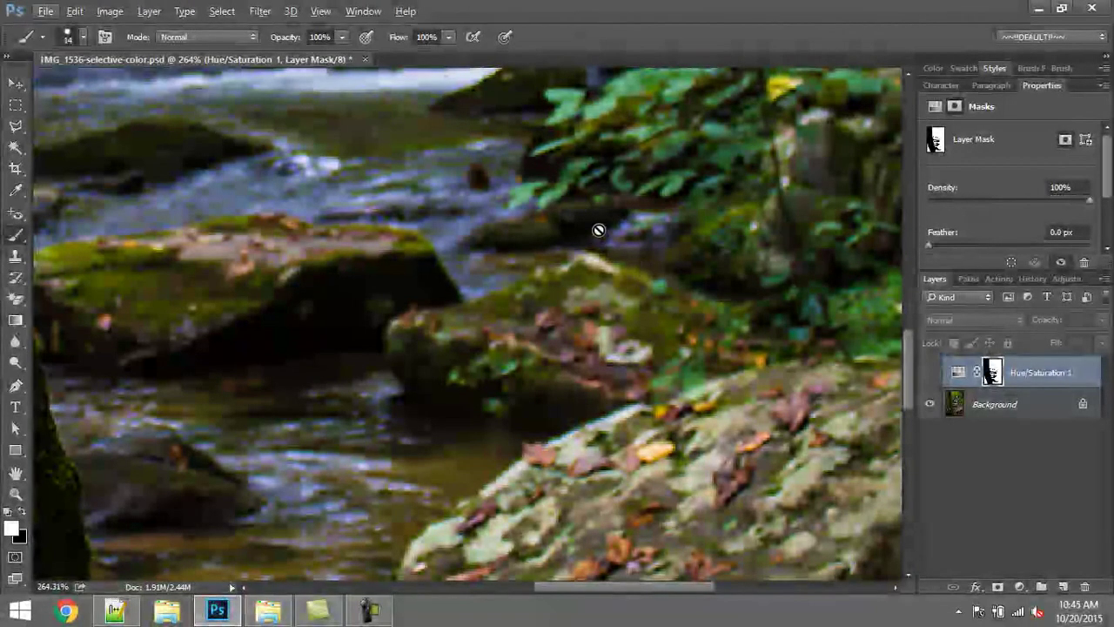
pyautogui.click(930, 372)
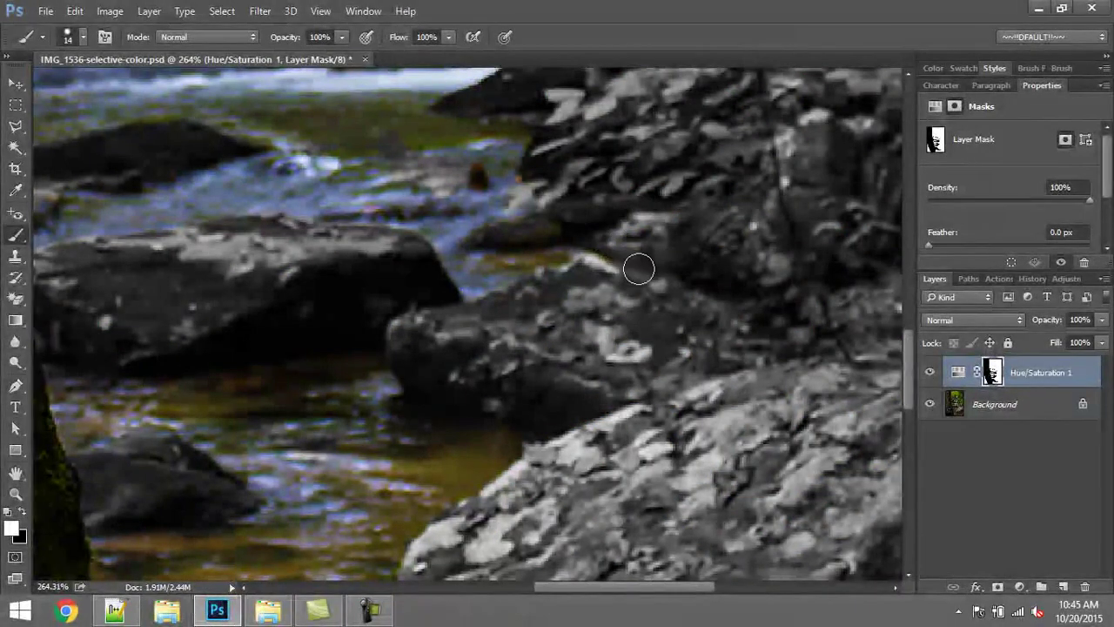
pyautogui.moveTo(541, 226); pyautogui.dragTo(527, 231)
# Using an 18 px brush, paint white on the mask over the top of the small dark rock in the lower pool beside the trunk.
pyautogui.scroll(-3, 639, 249)
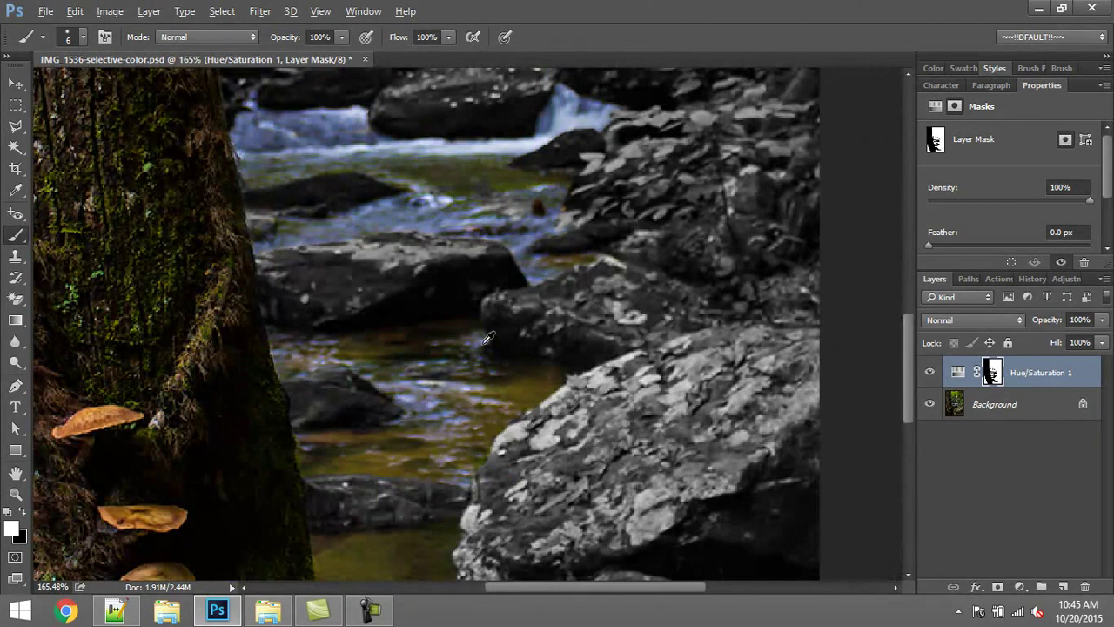
pyautogui.scroll(5, 488, 338)
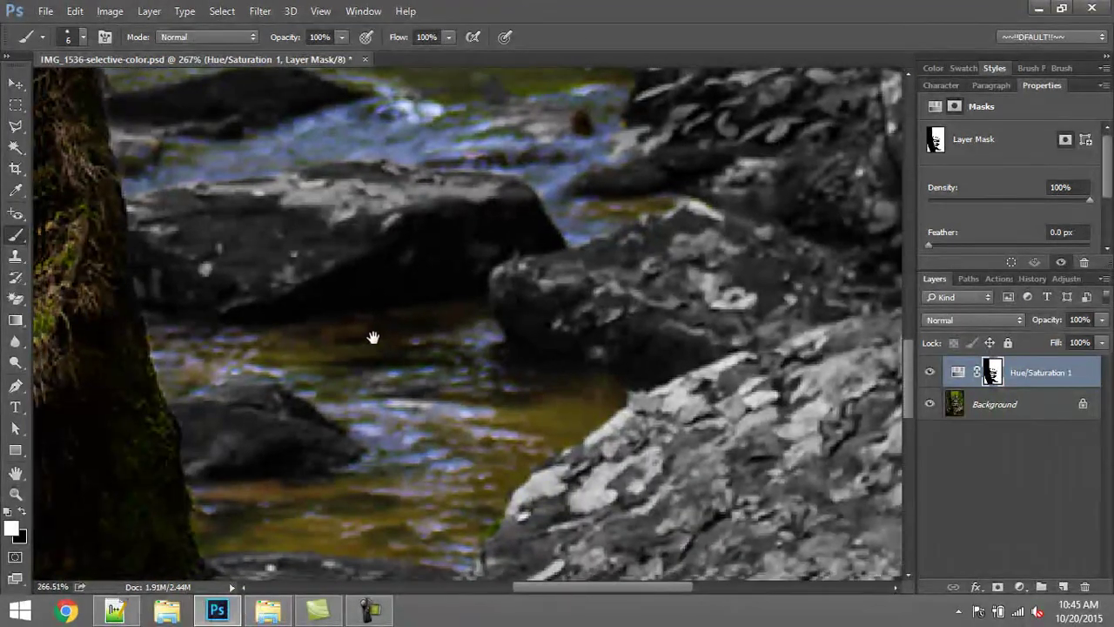
pyautogui.moveTo(373, 337); pyautogui.dragTo(504, 276)
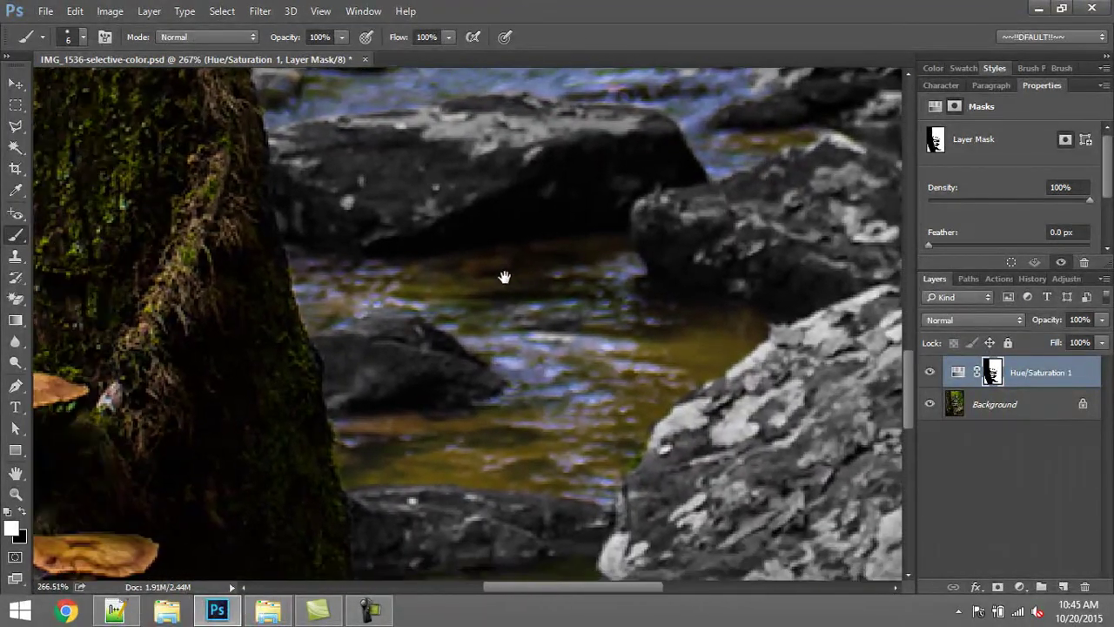
pyautogui.moveTo(351, 349); pyautogui.dragTo(363, 350)
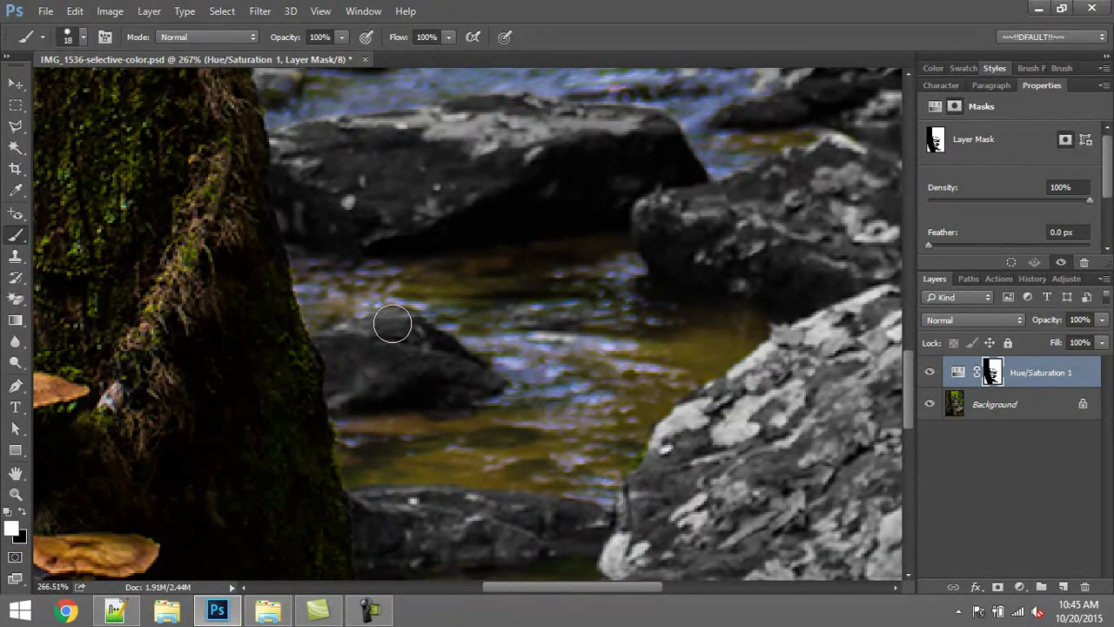
pyautogui.moveTo(397, 323); pyautogui.dragTo(403, 323)
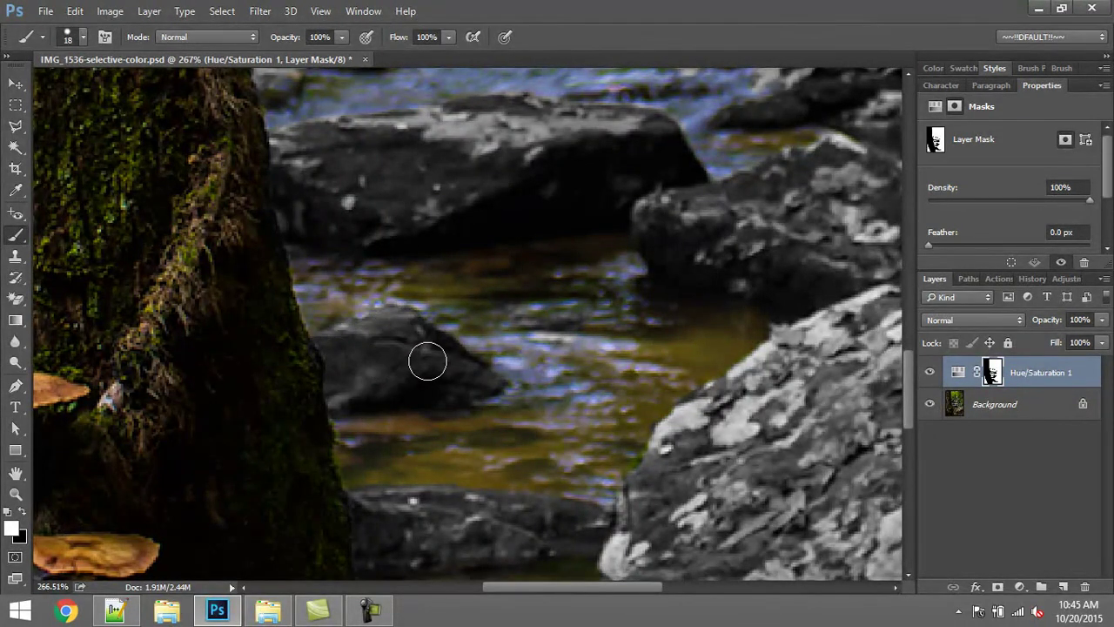
pyautogui.press('x')
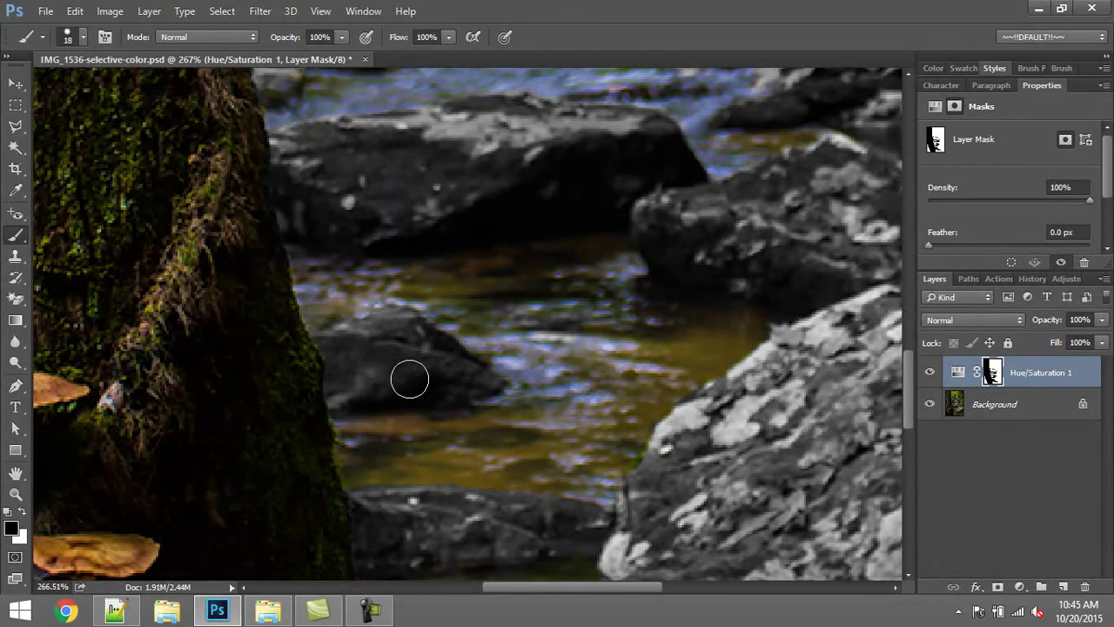
pyautogui.press('x')
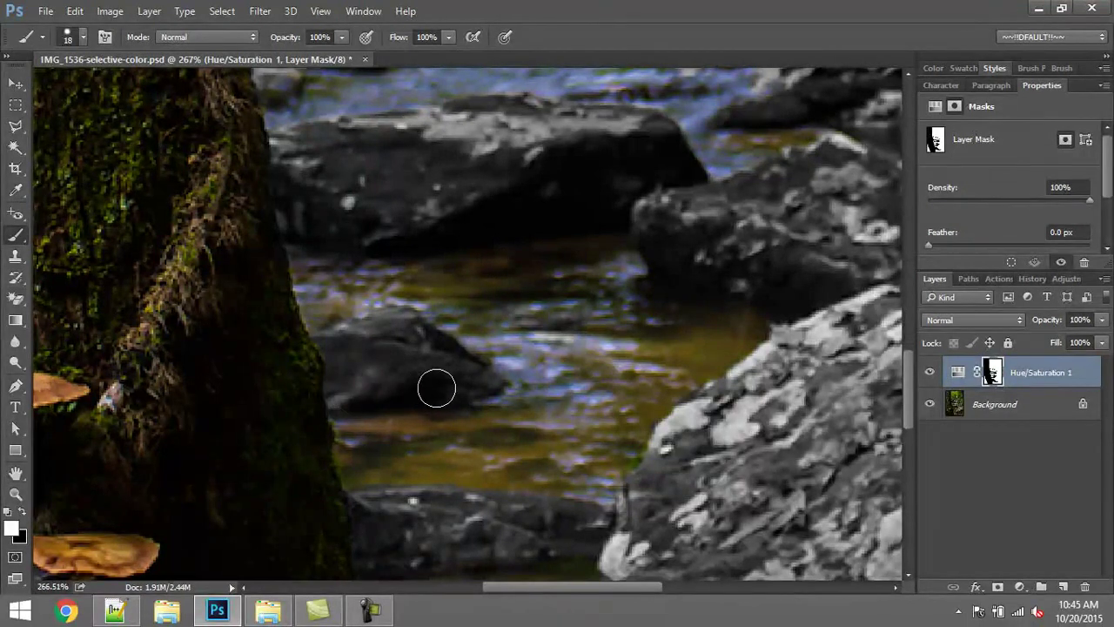
# Paint white on the mask along the leaf-covered boulder's water edge and the flat rock's top edge bordering the lowest pool.
pyautogui.moveTo(677, 486); pyautogui.dragTo(543, 411)
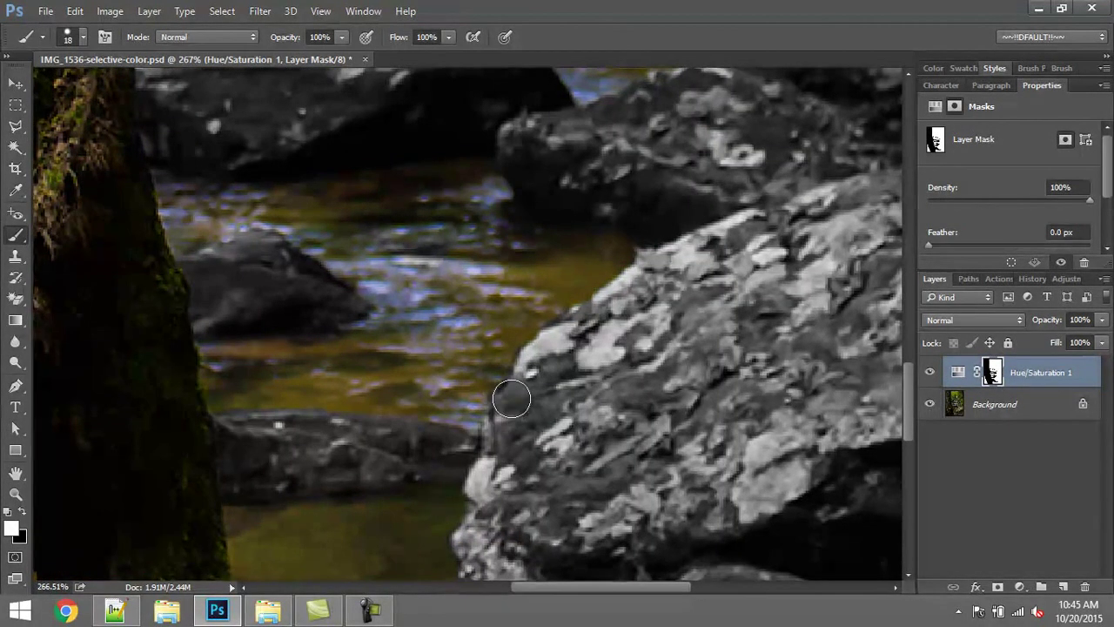
pyautogui.moveTo(527, 477); pyautogui.dragTo(450, 348)
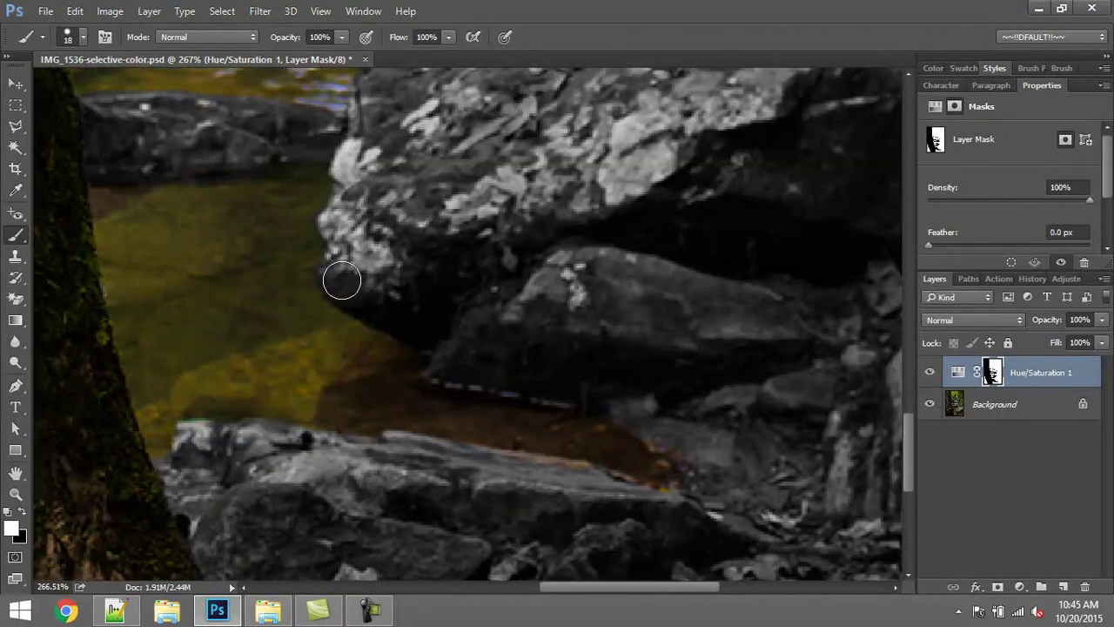
pyautogui.moveTo(679, 366); pyautogui.dragTo(571, 314)
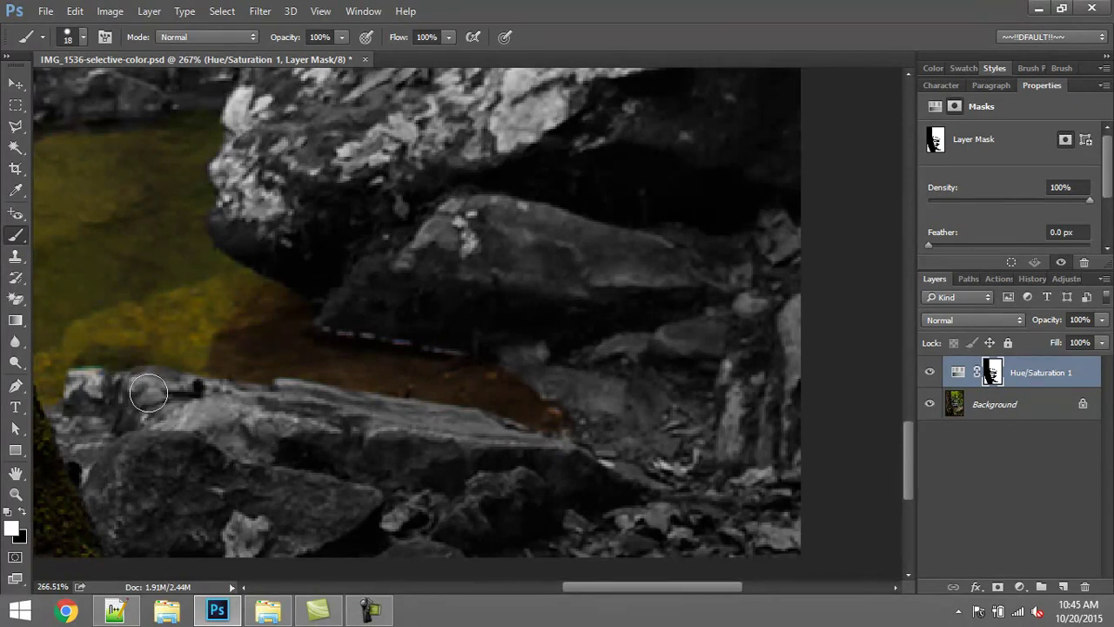
pyautogui.moveTo(149, 391); pyautogui.dragTo(346, 432)
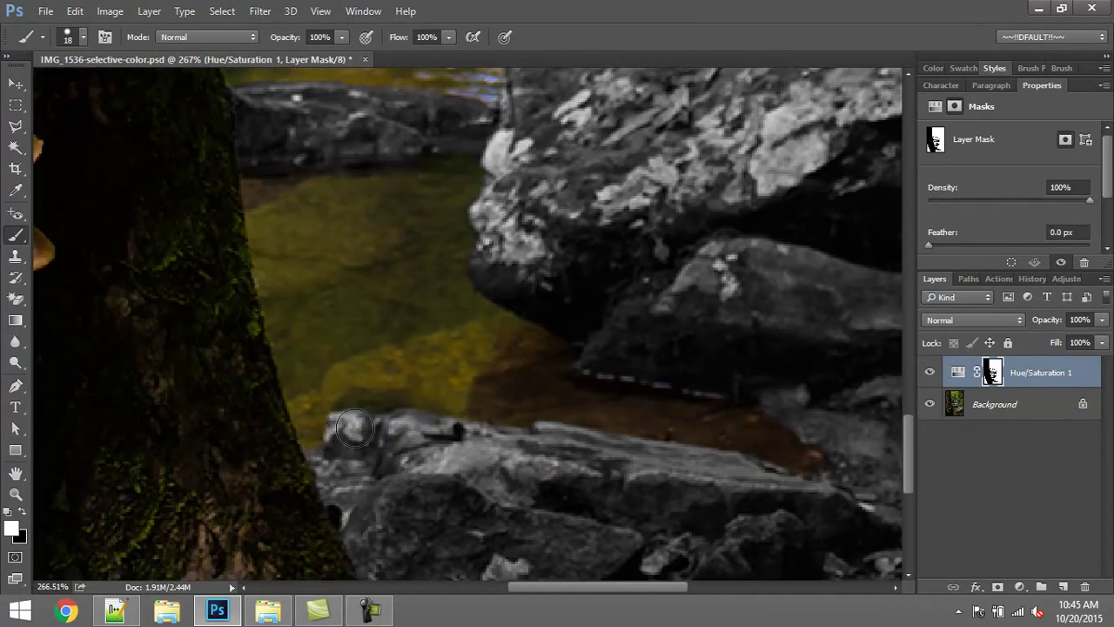
pyautogui.moveTo(501, 492); pyautogui.dragTo(450, 278)
pyautogui.moveTo(711, 272); pyautogui.dragTo(325, 351)
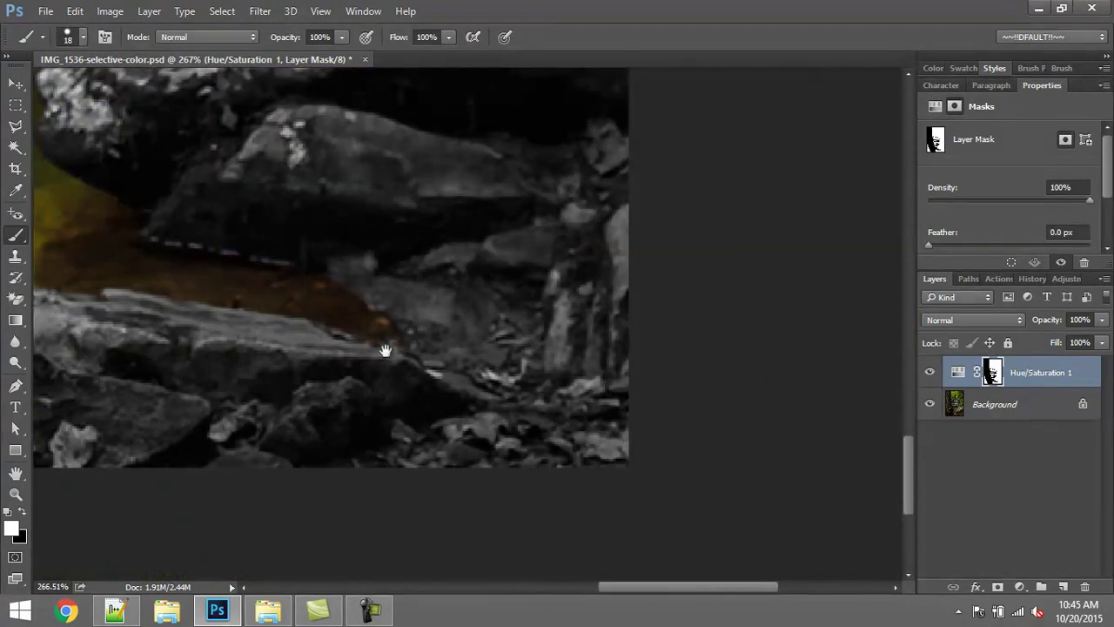
# Examine the whole photo and the rock and water edges along the stream for remaining color spill and overly strong water color.
pyautogui.moveTo(441, 307); pyautogui.dragTo(624, 576)
pyautogui.hotkey('ctrl', '0')
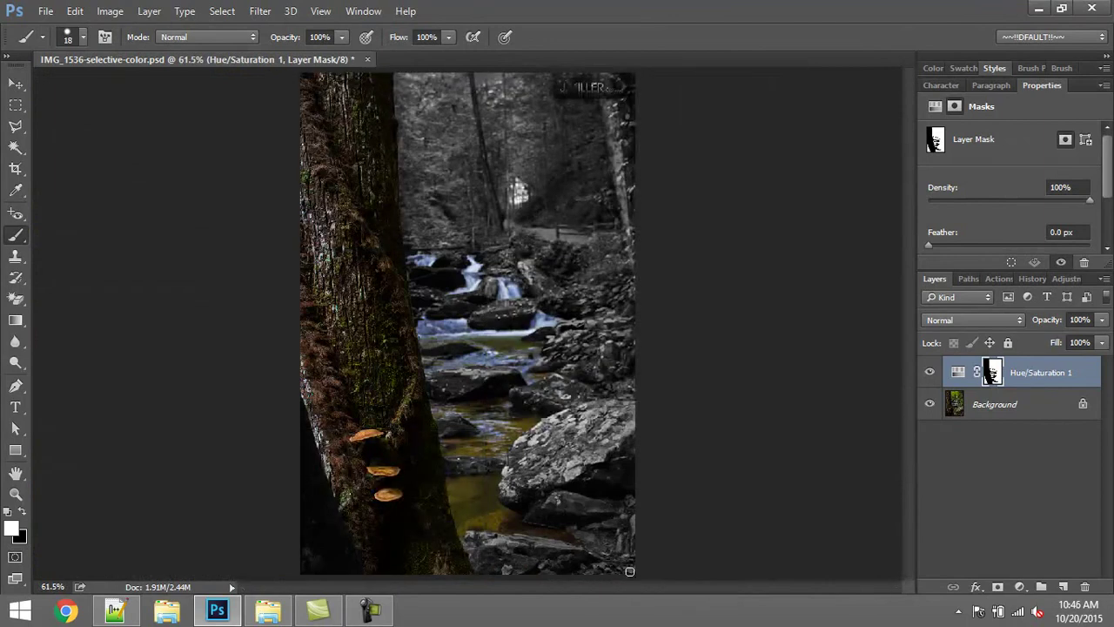
pyautogui.press('v')
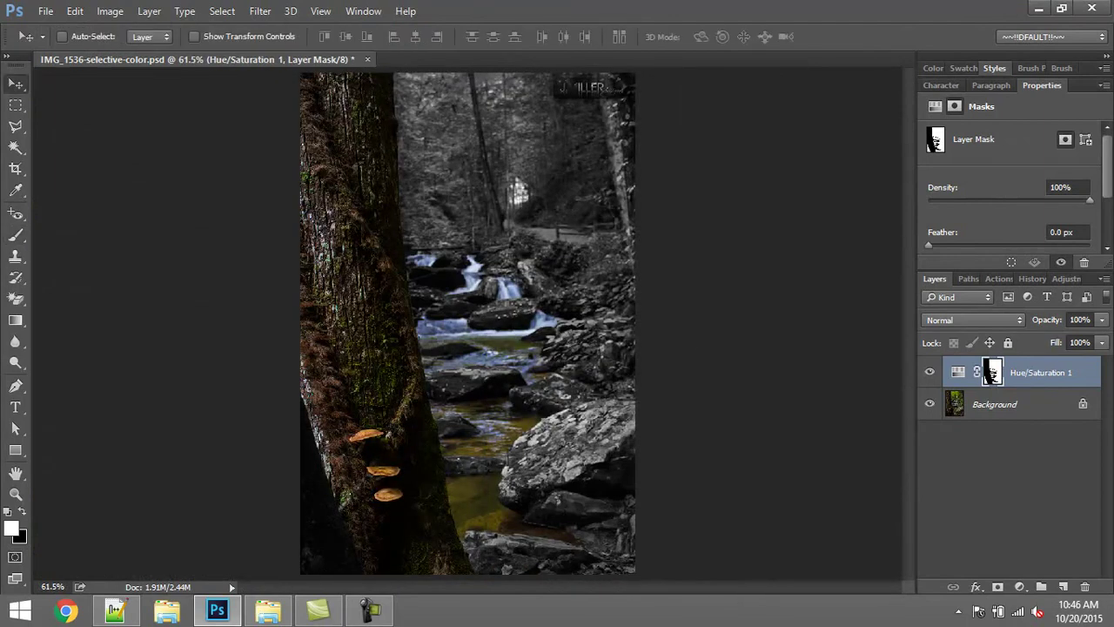
pyautogui.click(1059, 513)
pyautogui.click(993, 372)
pyautogui.scroll(5, 479, 547)
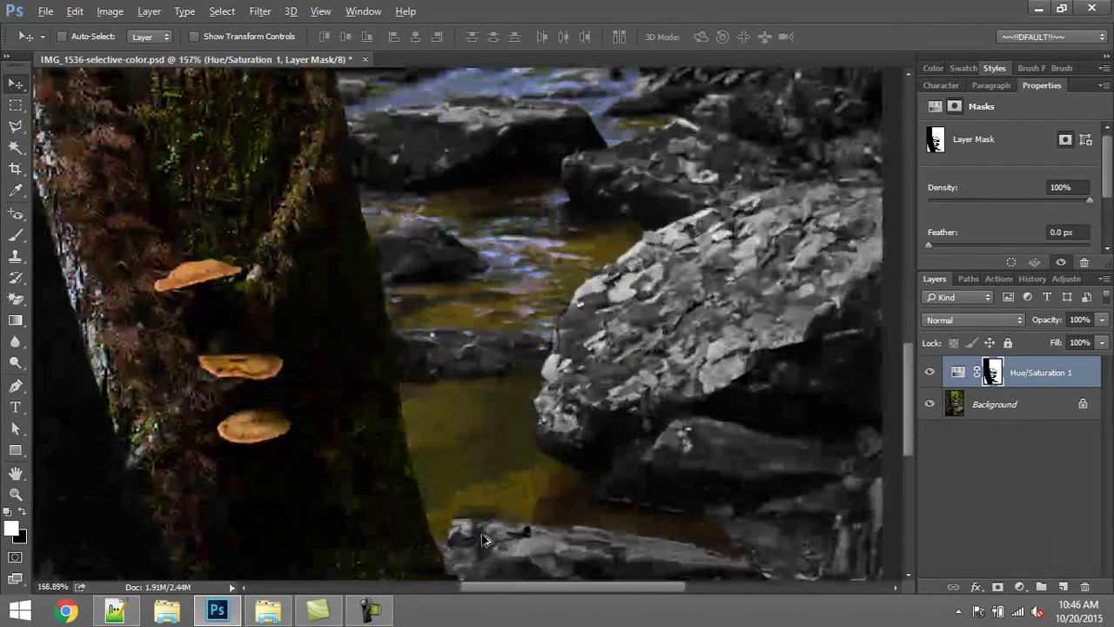
pyautogui.moveTo(528, 434); pyautogui.dragTo(473, 455)
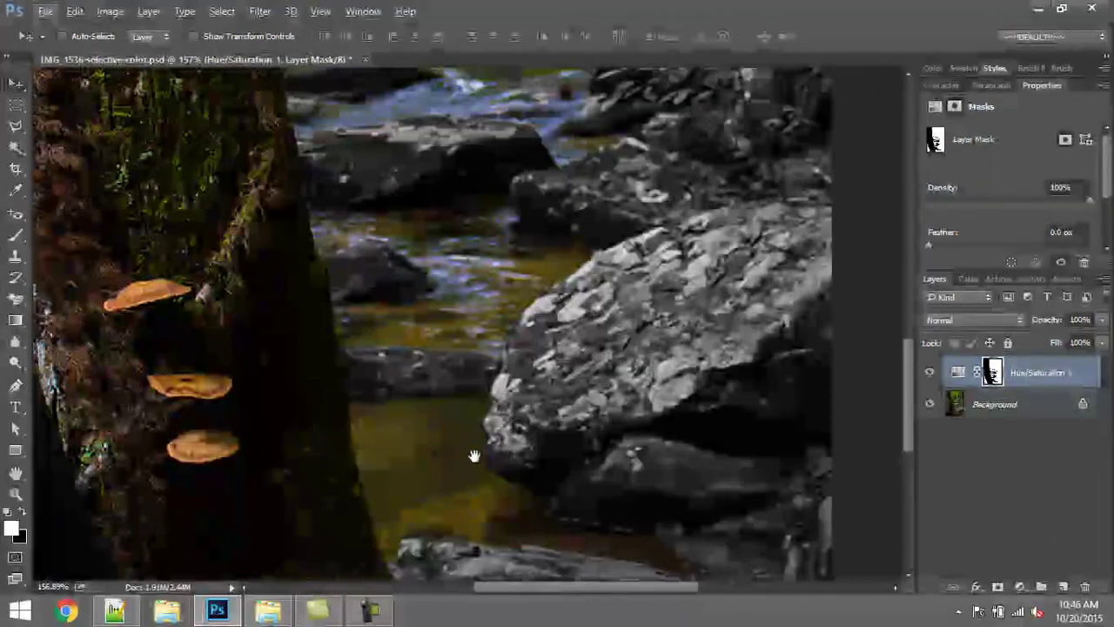
pyautogui.moveTo(468, 305); pyautogui.dragTo(493, 443)
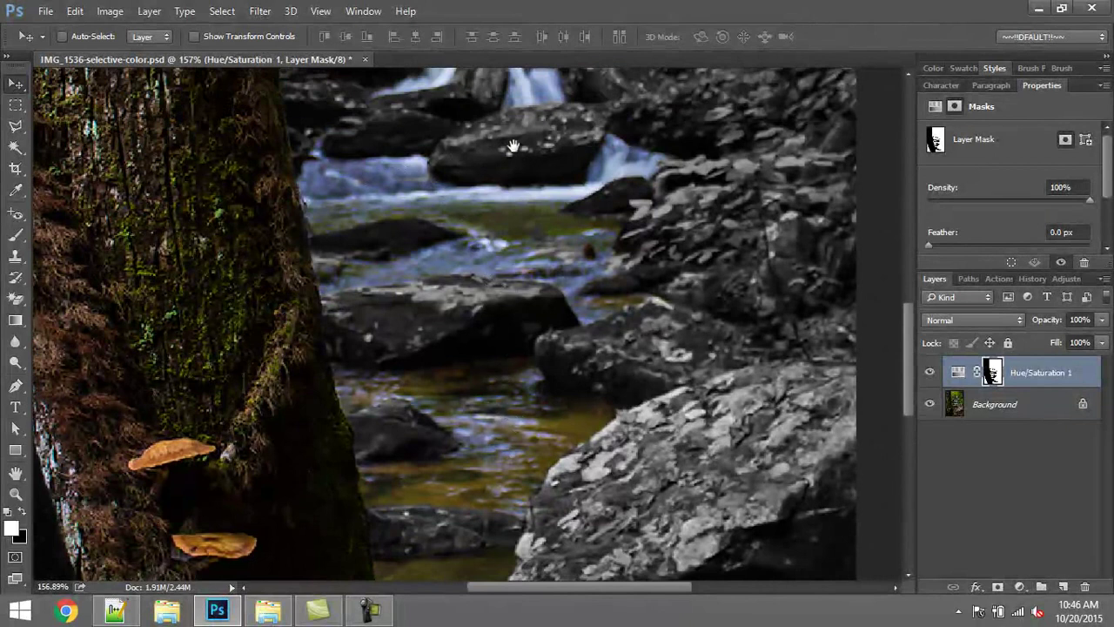
pyautogui.moveTo(514, 145); pyautogui.dragTo(505, 324)
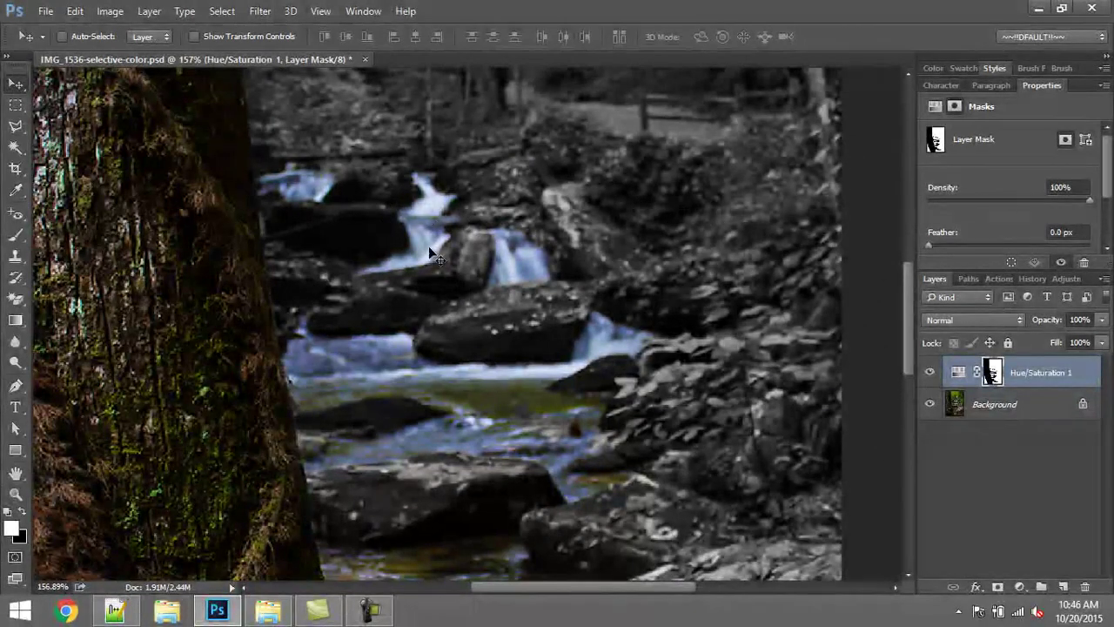
pyautogui.moveTo(454, 370); pyautogui.dragTo(459, 324)
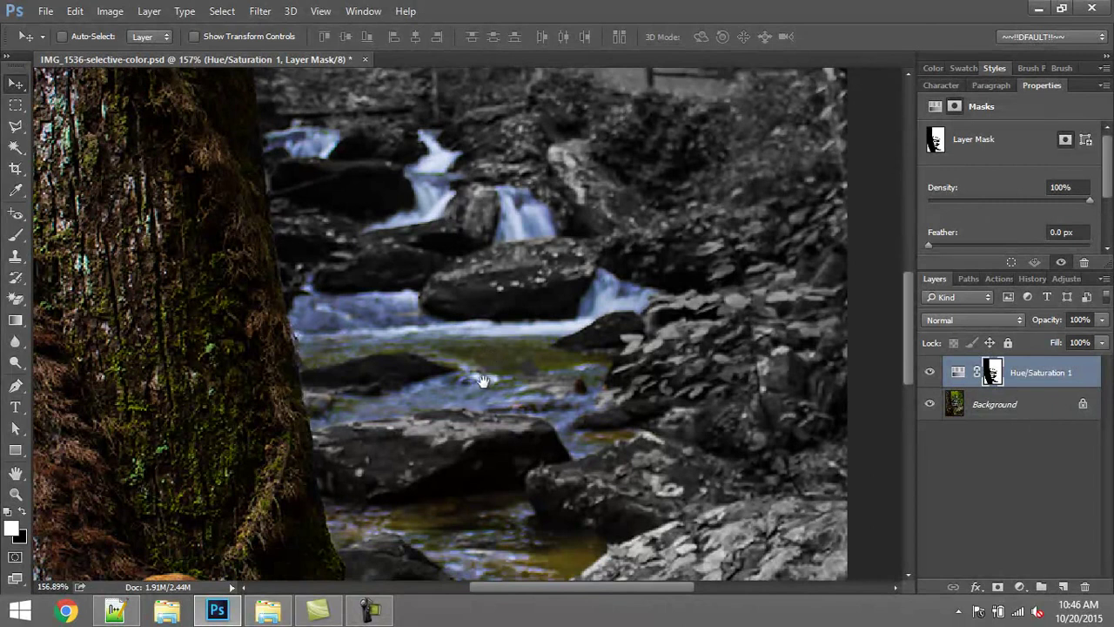
pyautogui.moveTo(526, 461); pyautogui.dragTo(532, 381)
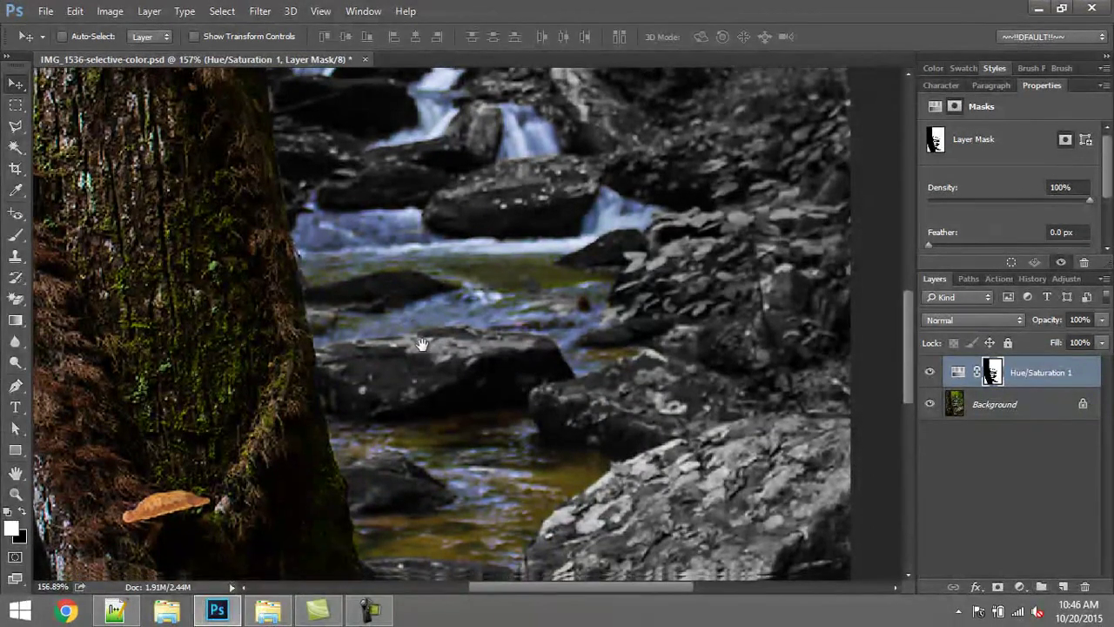
pyautogui.moveTo(422, 345); pyautogui.dragTo(421, 340)
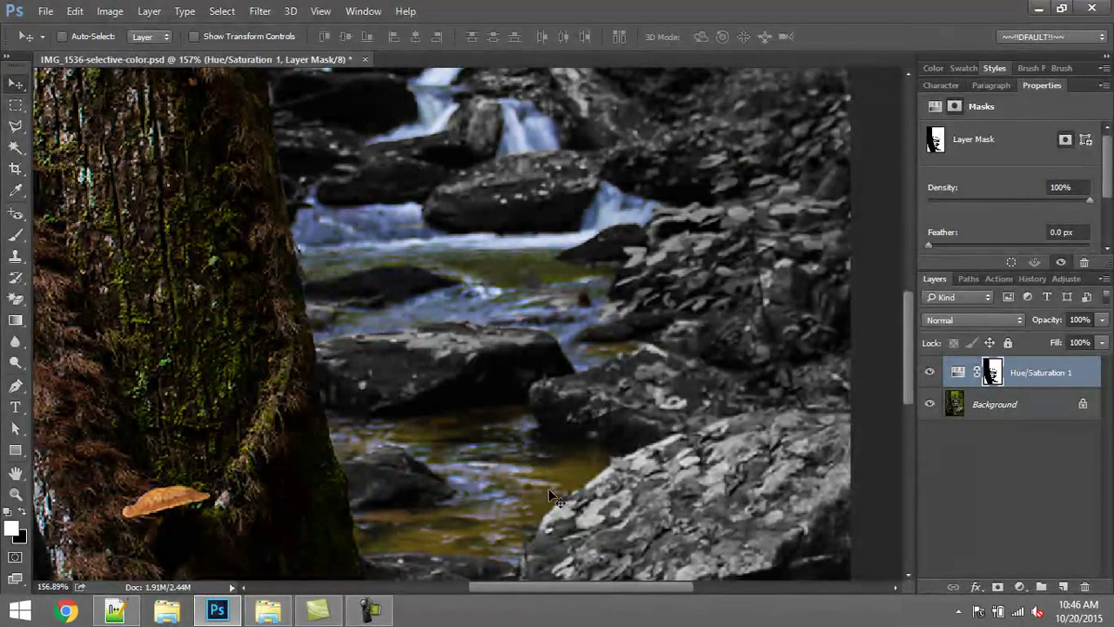
pyautogui.scroll(3, 389, 520)
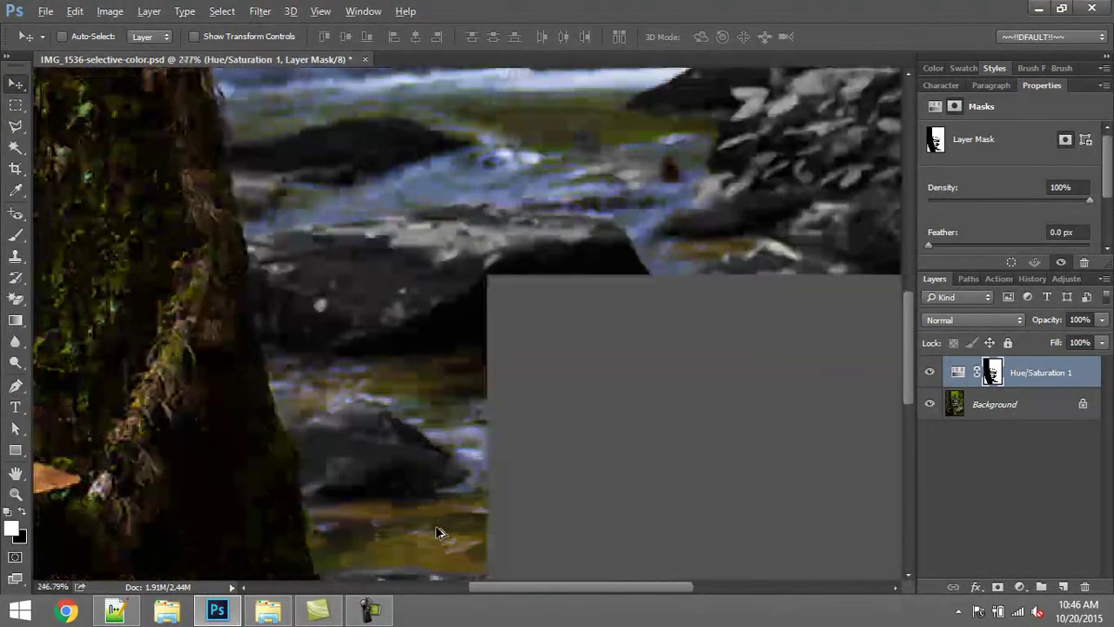
# Set the brush opacity to 25% and size to 34 px, and paint white on the mask over the lowest pool to mute its yellow color.
pyautogui.moveTo(520, 490); pyautogui.dragTo(505, 126)
pyautogui.moveTo(549, 475); pyautogui.dragTo(443, 294)
pyautogui.press('b')
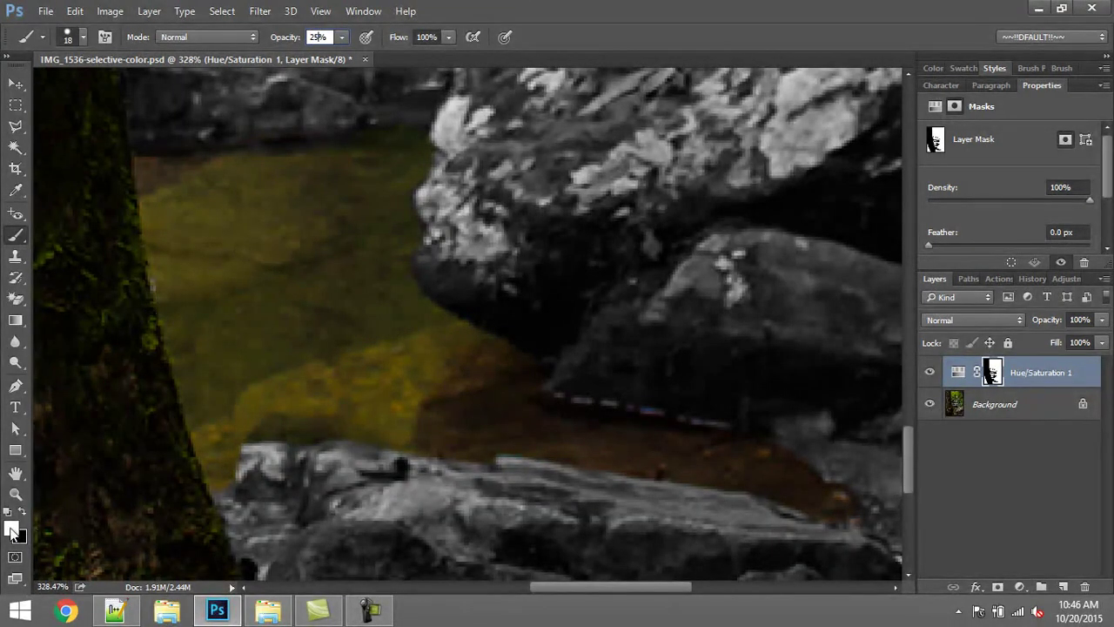
pyautogui.press('Return')
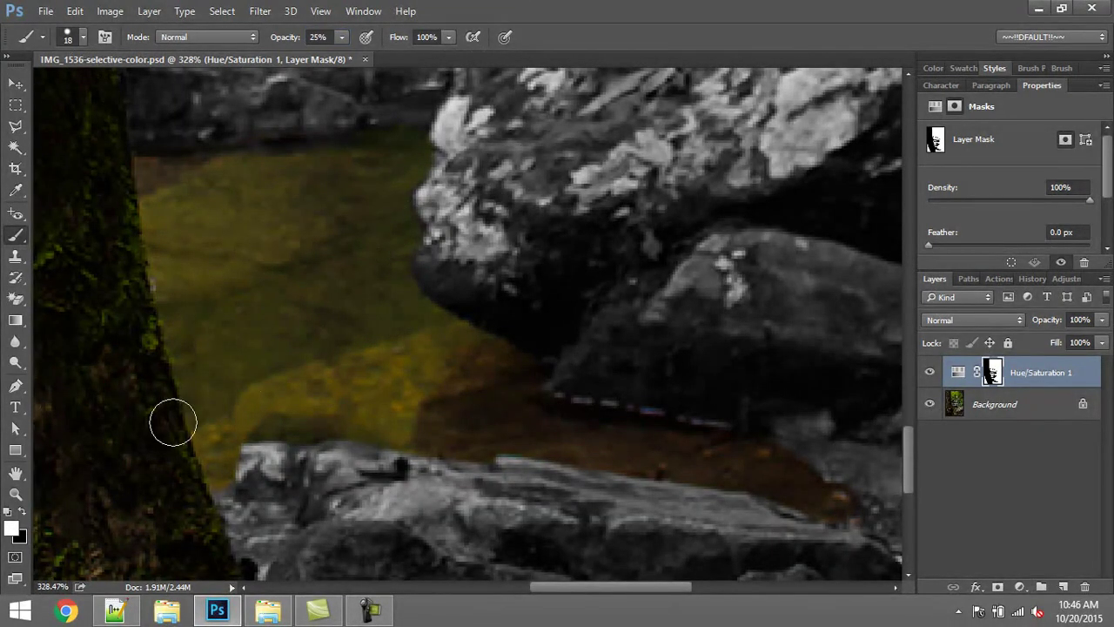
pyautogui.press('x')
pyautogui.moveTo(271, 301)
pyautogui.mouseDown()
pyautogui.moveTo(306, 299)
pyautogui.moveTo(293, 298)
pyautogui.mouseUp()
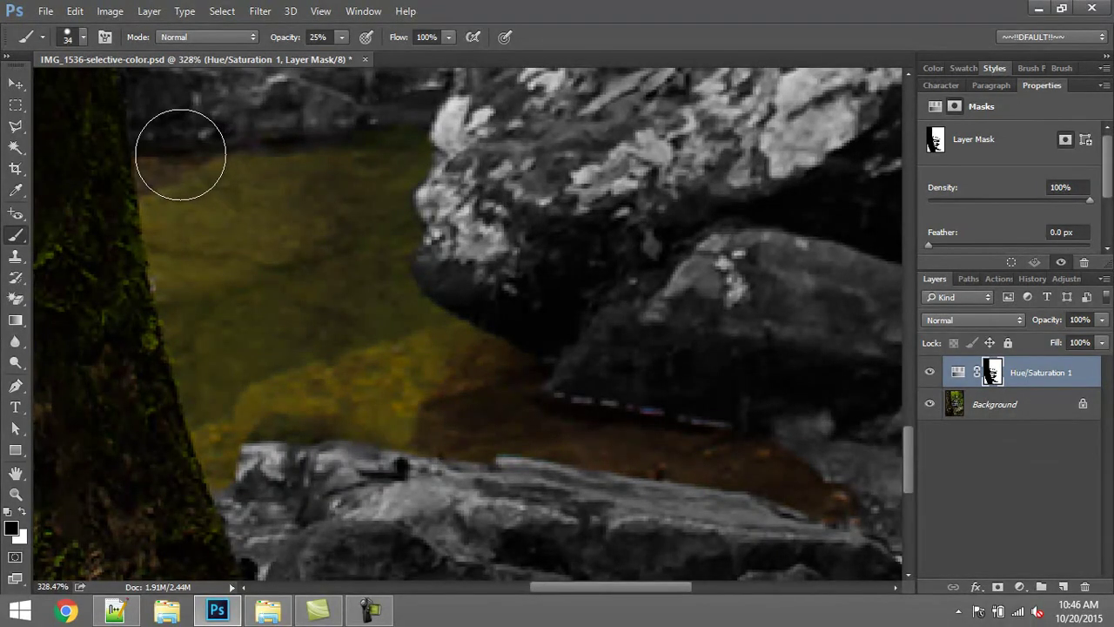
pyautogui.moveTo(180, 154); pyautogui.dragTo(245, 450)
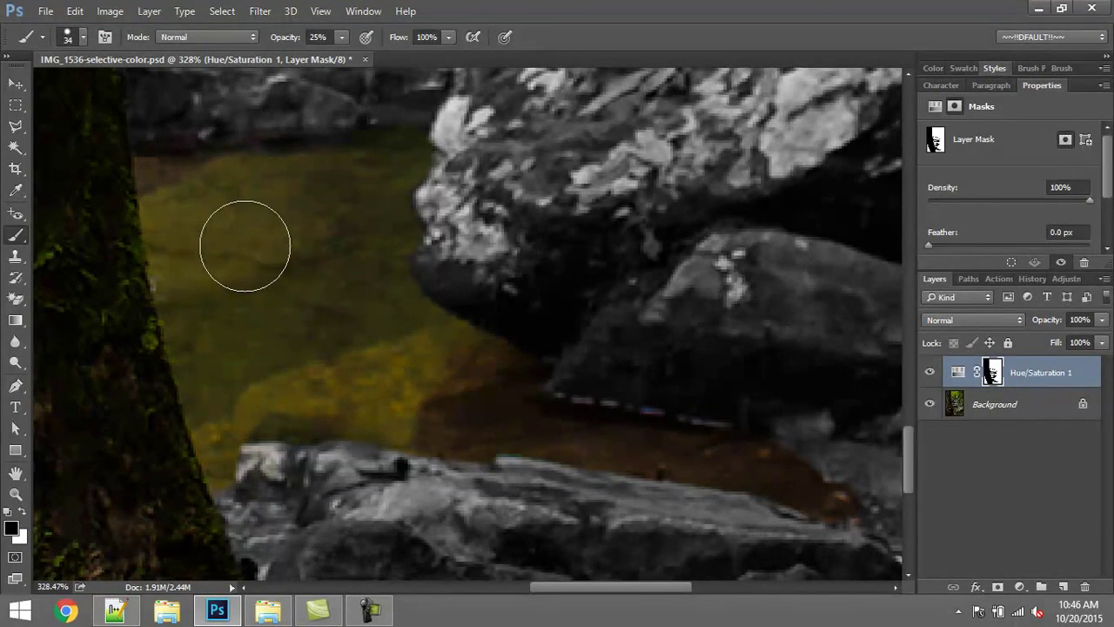
pyautogui.press('x')
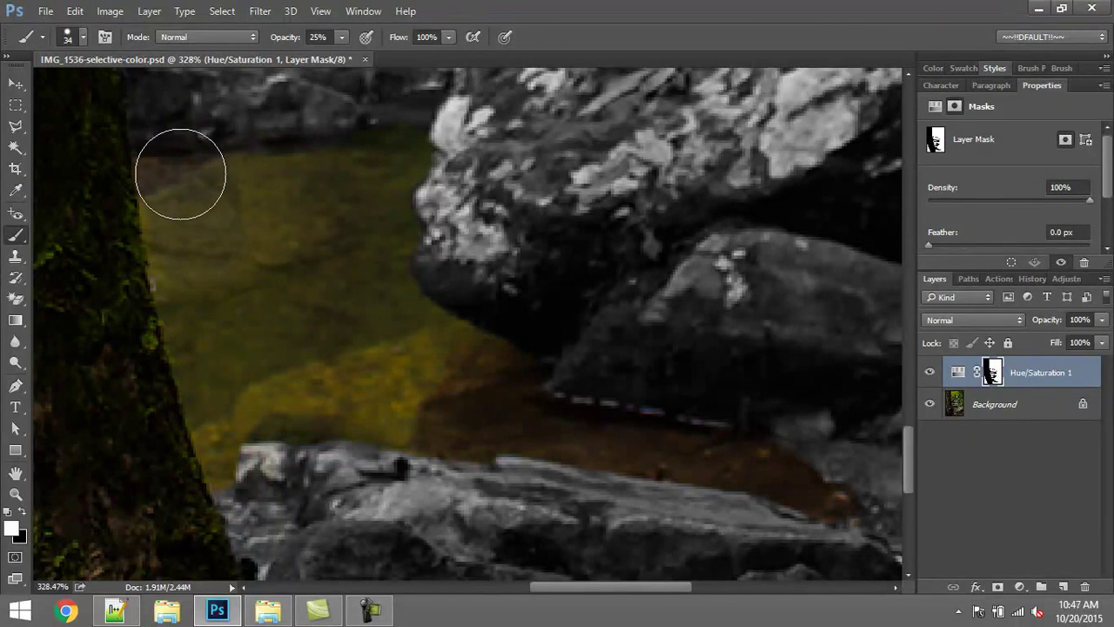
pyautogui.moveTo(180, 174)
pyautogui.mouseDown()
pyautogui.moveTo(203, 284)
pyautogui.moveTo(183, 198)
pyautogui.moveTo(185, 258)
pyautogui.moveTo(249, 459)
pyautogui.moveTo(272, 289)
pyautogui.moveTo(273, 149)
pyautogui.moveTo(311, 417)
pyautogui.mouseUp()
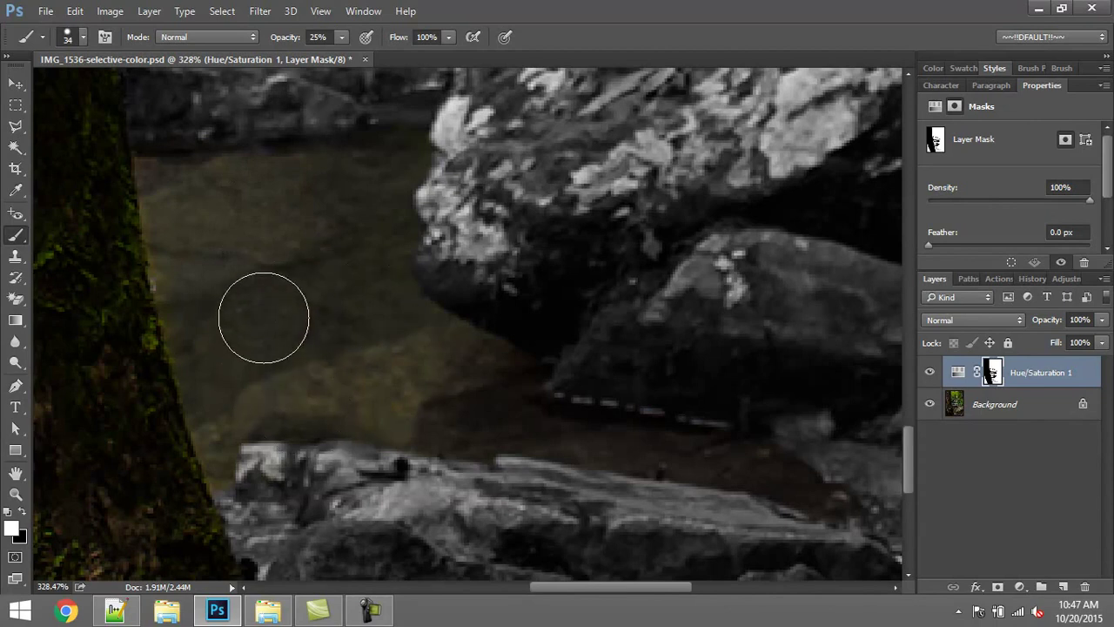
# With a 25 px brush at 25% opacity, paint white on the mask over the yellow water around the small dark rock in the middle pool.
pyautogui.moveTo(267, 320); pyautogui.dragTo(237, 318)
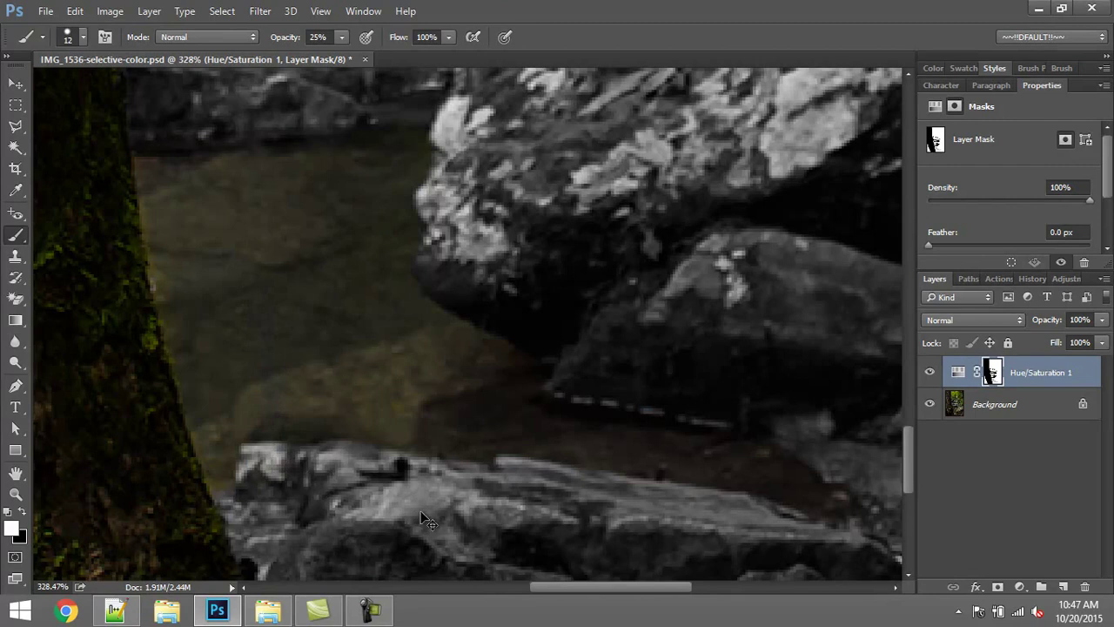
pyautogui.scroll(5, 470, 314)
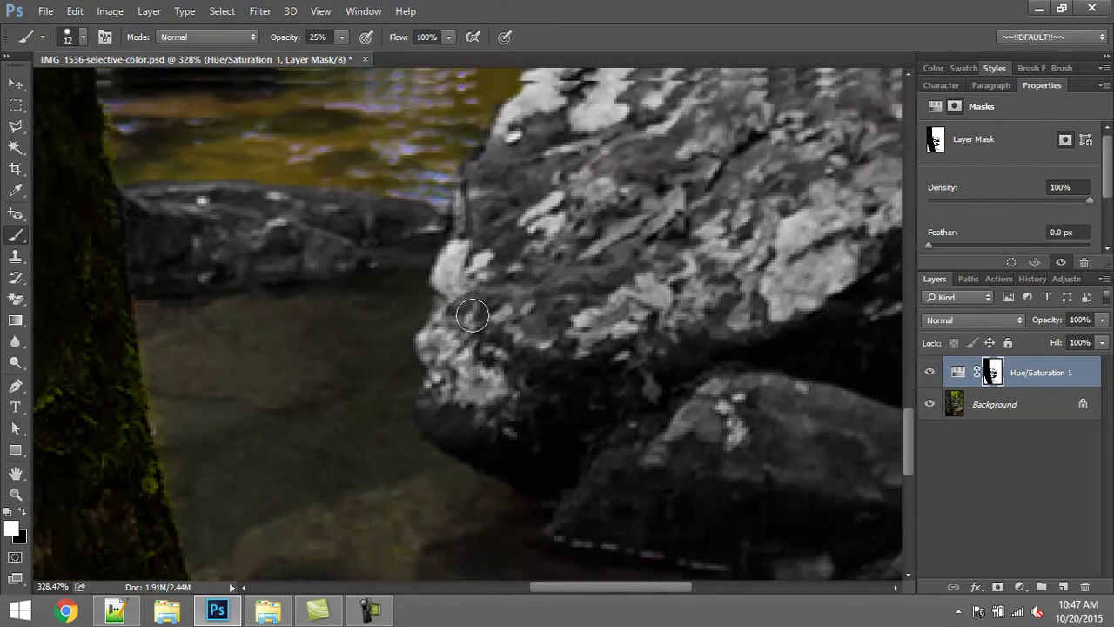
pyautogui.scroll(2, 305, 265)
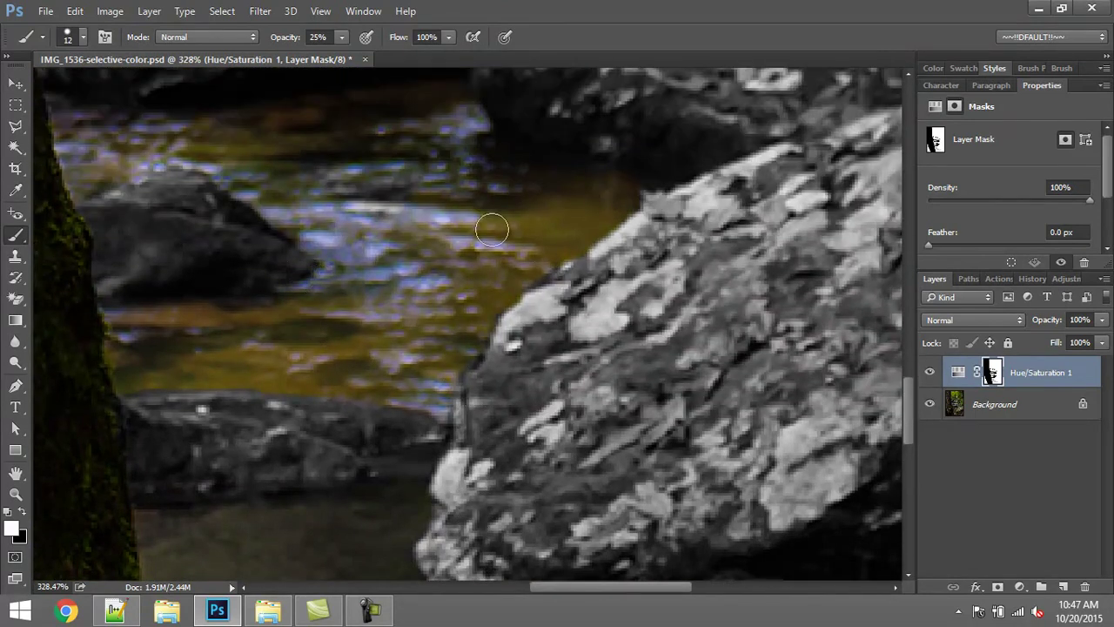
pyautogui.scroll(-5, 363, 472)
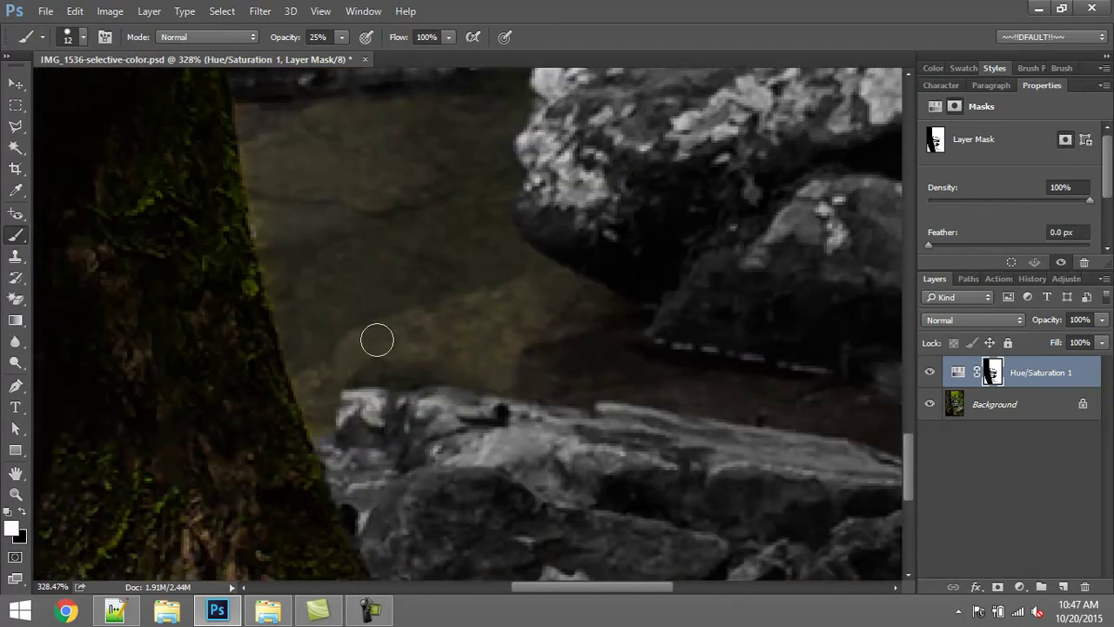
pyautogui.moveTo(426, 73); pyautogui.dragTo(430, 363)
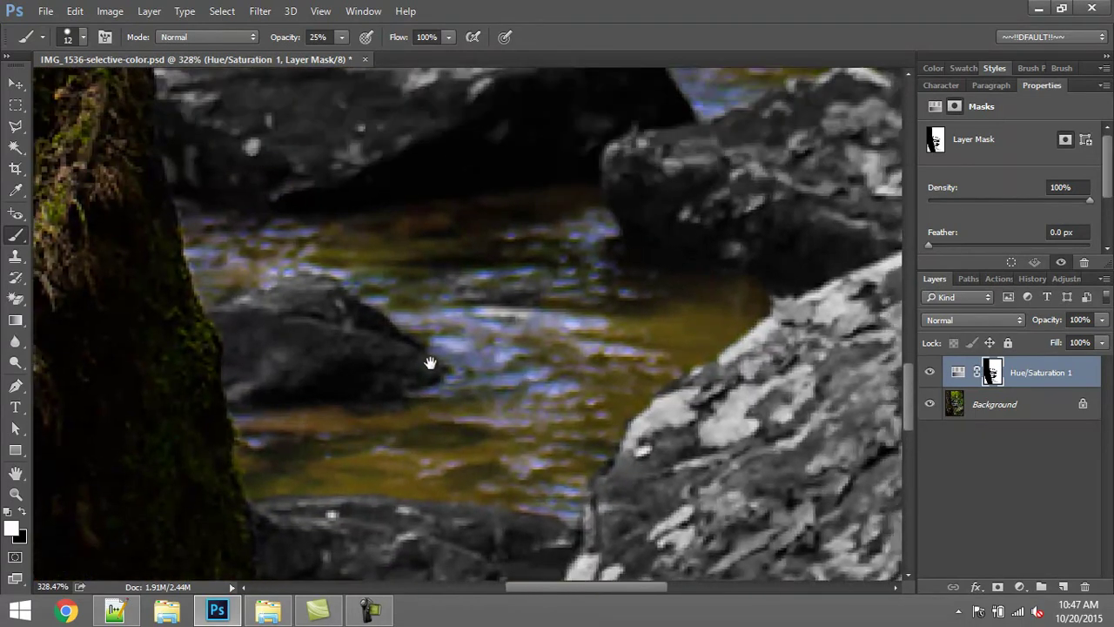
pyautogui.moveTo(521, 397); pyautogui.dragTo(546, 402)
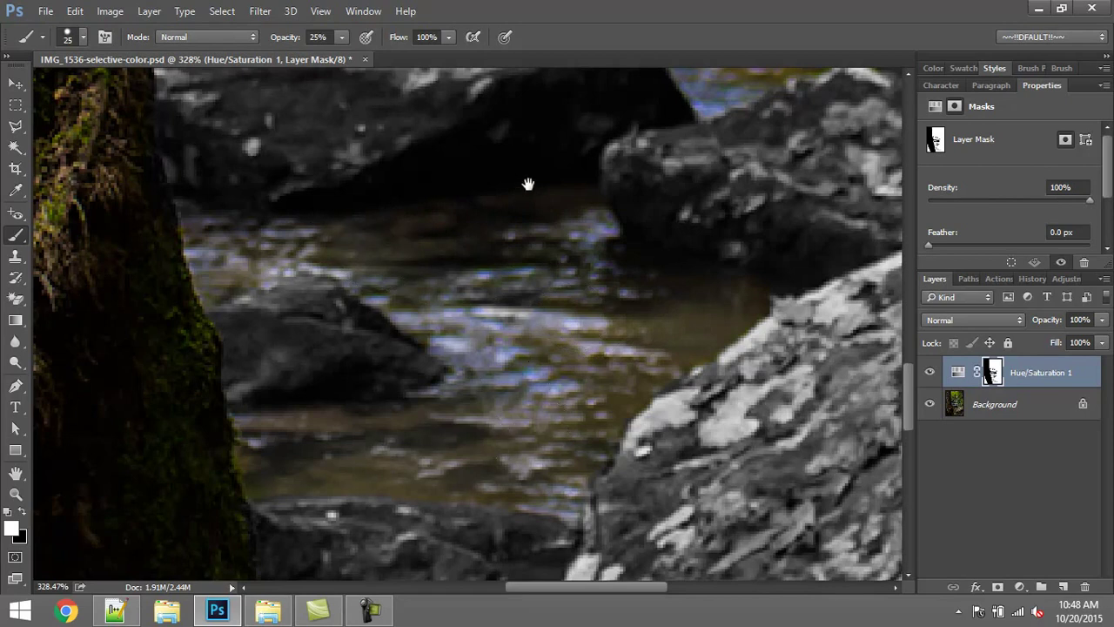
# With a 9 px brush at 25% opacity, paint white on the mask over the small yellow water patch between the rocks at the right bank.
pyautogui.moveTo(529, 181)
pyautogui.mouseDown()
pyautogui.moveTo(519, 196)
pyautogui.moveTo(477, 145)
pyautogui.mouseUp()
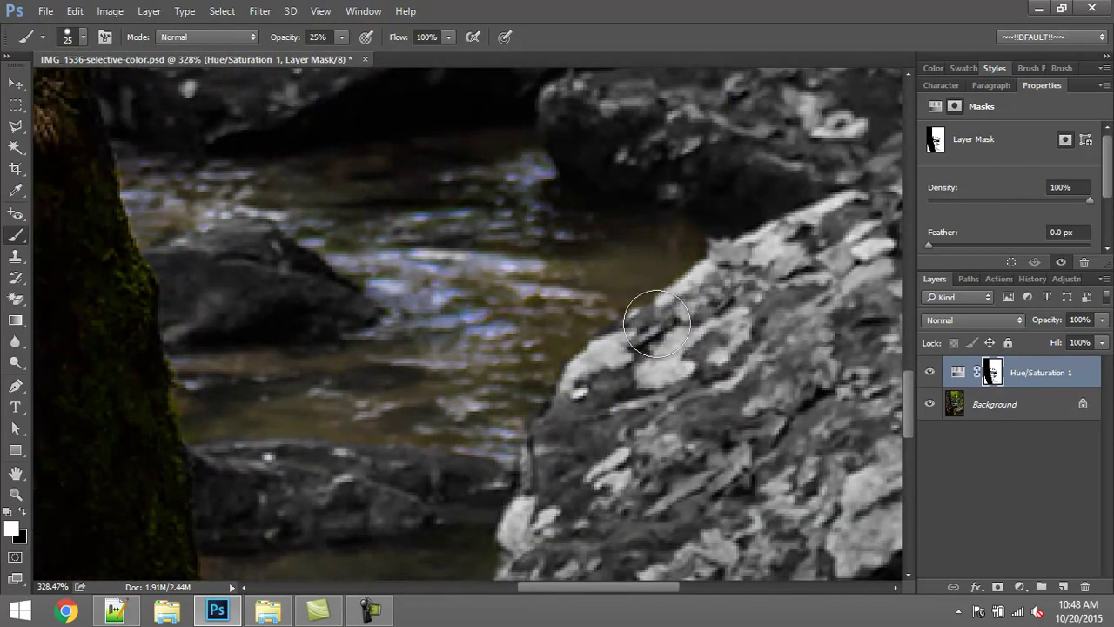
pyautogui.moveTo(569, 192); pyautogui.dragTo(570, 363)
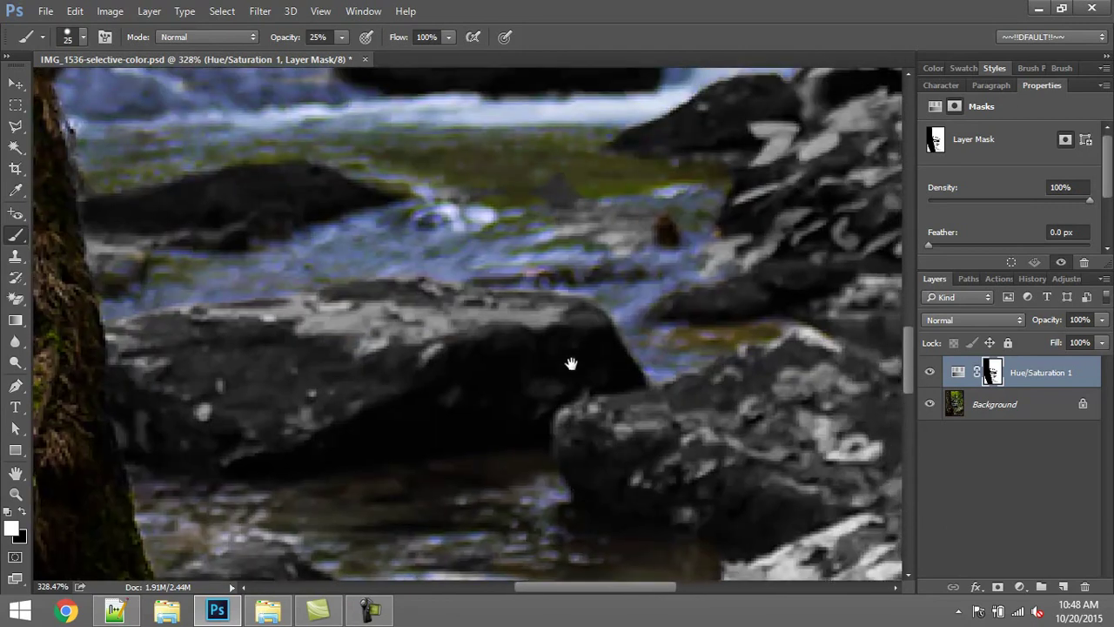
pyautogui.moveTo(621, 407); pyautogui.dragTo(623, 432)
pyautogui.moveTo(744, 374)
pyautogui.mouseDown()
pyautogui.moveTo(689, 365)
pyautogui.moveTo(699, 366)
pyautogui.mouseUp()
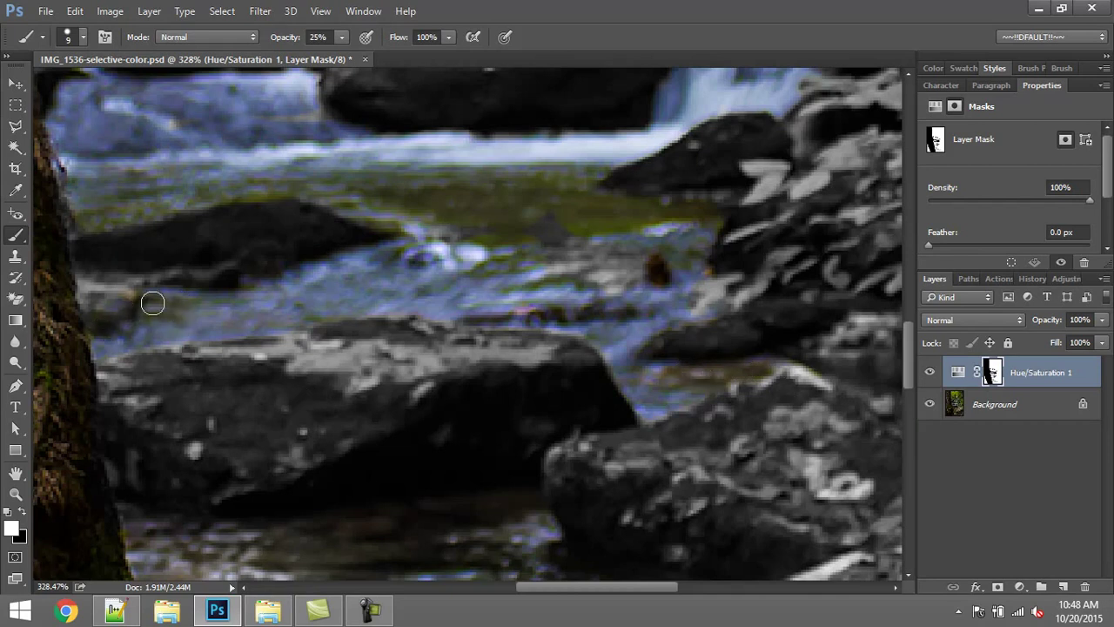
# With a 17 px brush at 25% opacity, paint white on the mask over the green pool below the cascade to mute its color.
pyautogui.moveTo(178, 360); pyautogui.dragTo(488, 265)
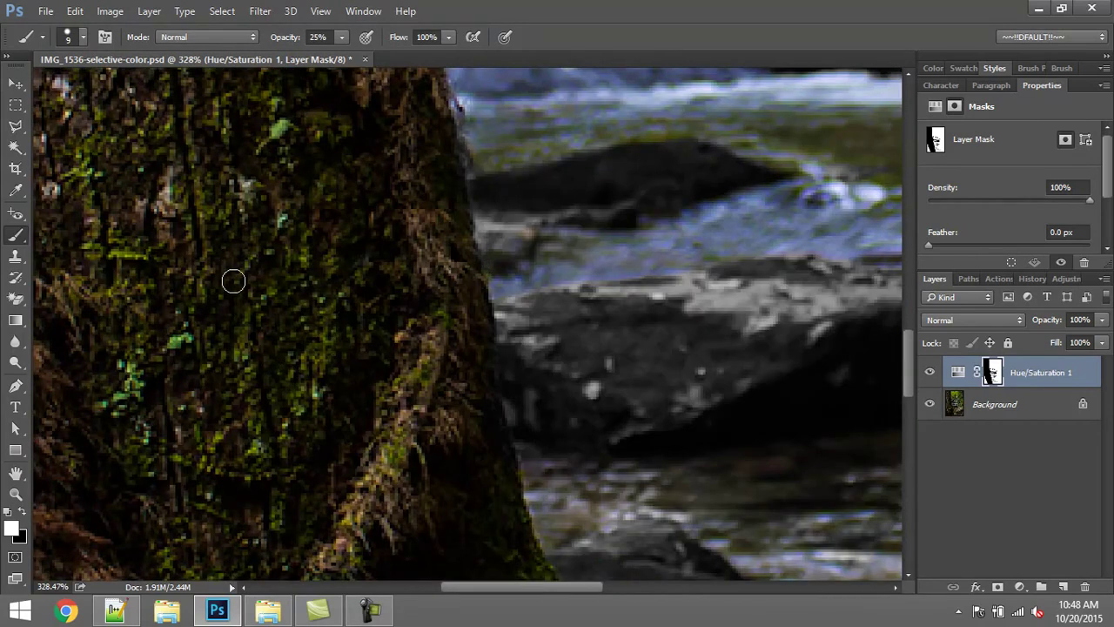
pyautogui.moveTo(573, 242); pyautogui.dragTo(123, 415)
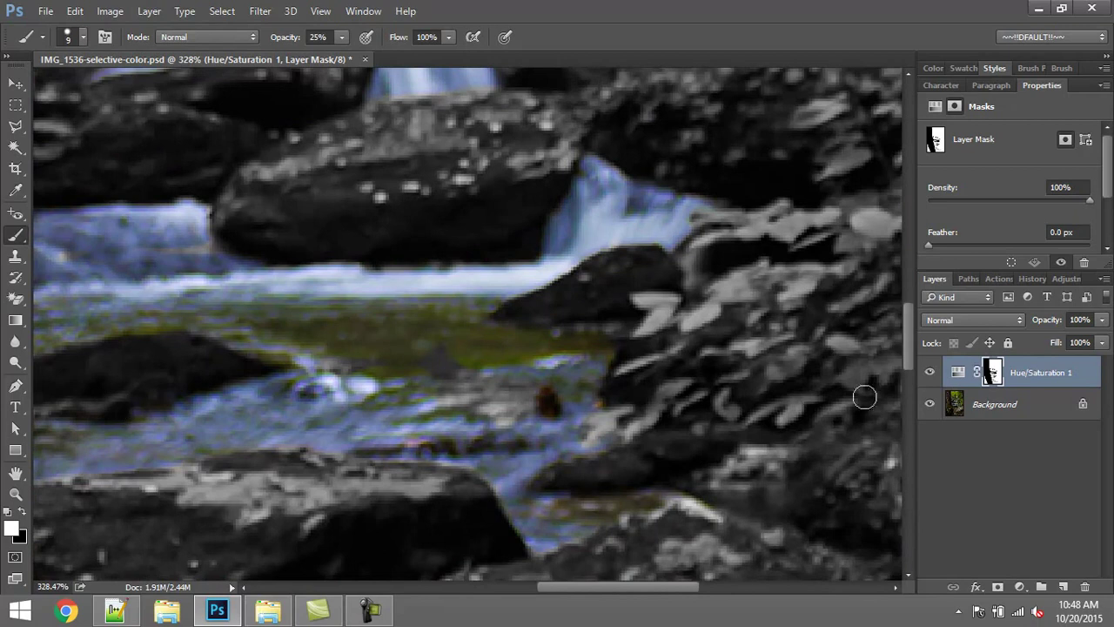
pyautogui.moveTo(227, 319); pyautogui.dragTo(376, 318)
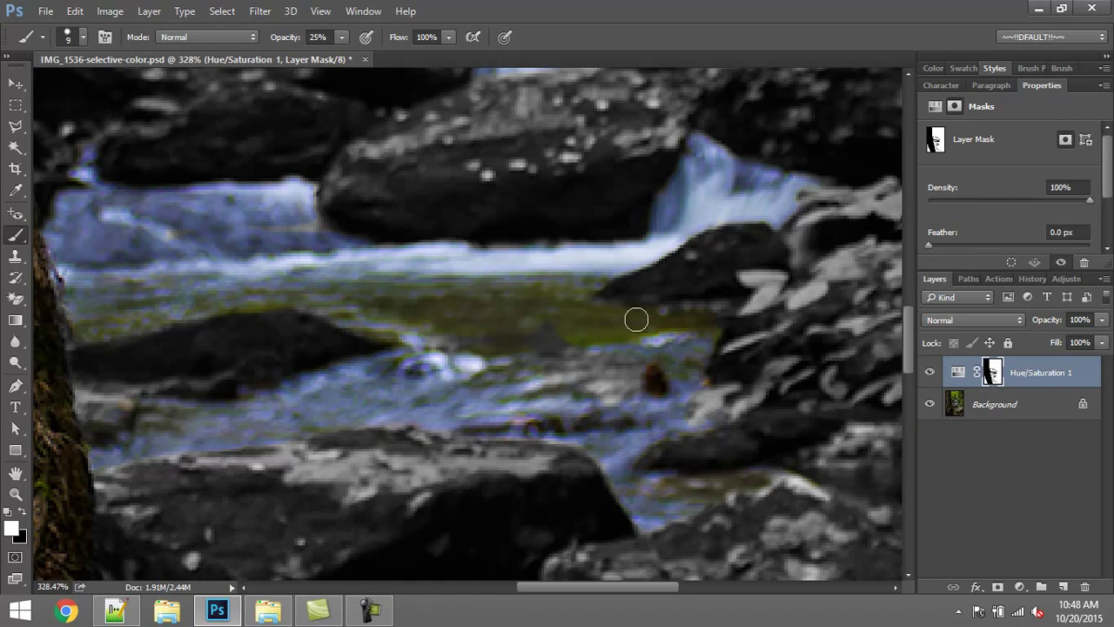
pyautogui.moveTo(419, 312); pyautogui.dragTo(429, 312)
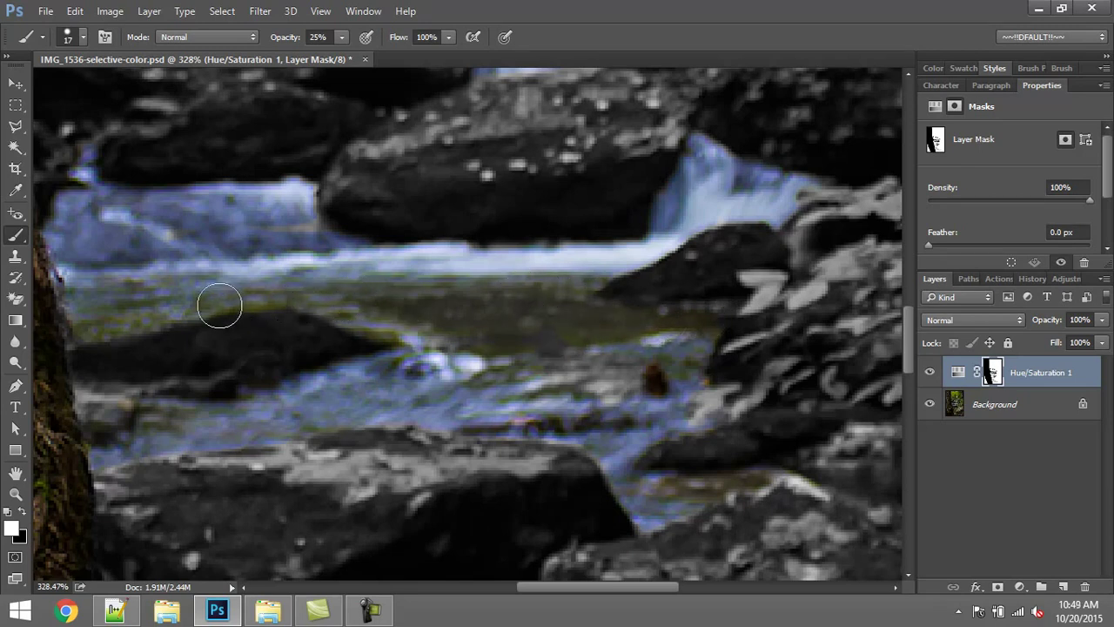
pyautogui.moveTo(117, 317); pyautogui.dragTo(282, 298)
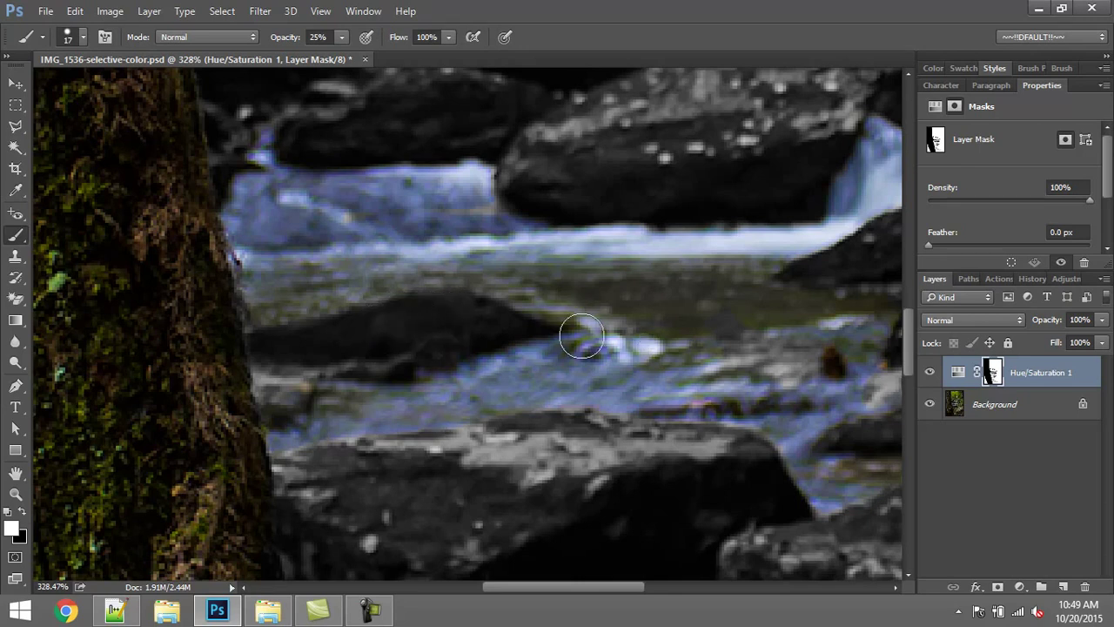
pyautogui.moveTo(367, 431); pyautogui.dragTo(438, 378)
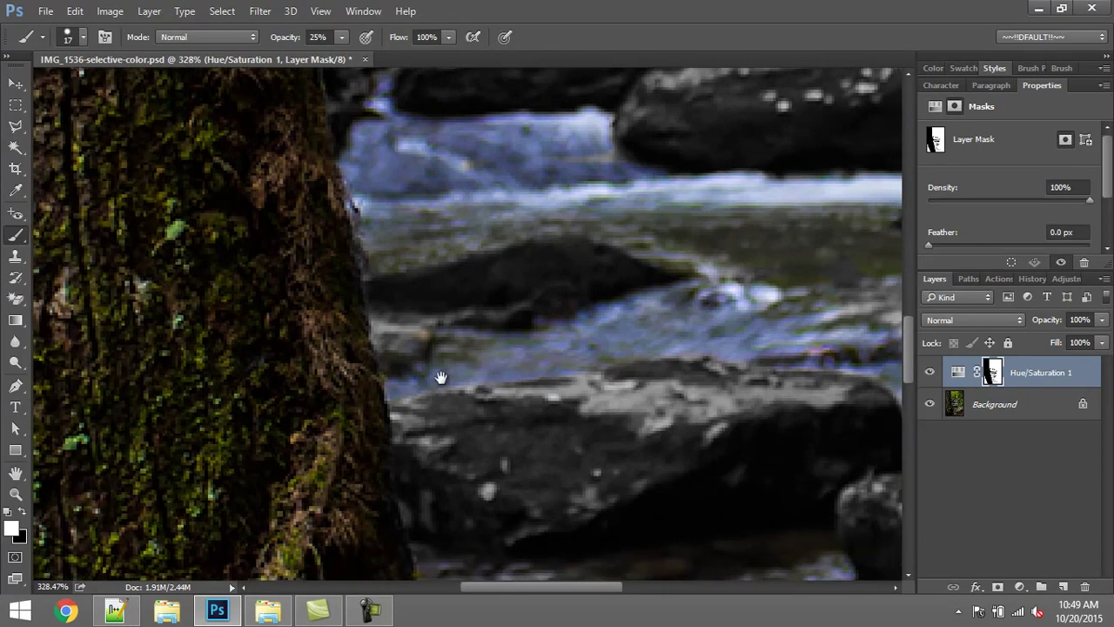
pyautogui.moveTo(740, 380); pyautogui.dragTo(392, 409)
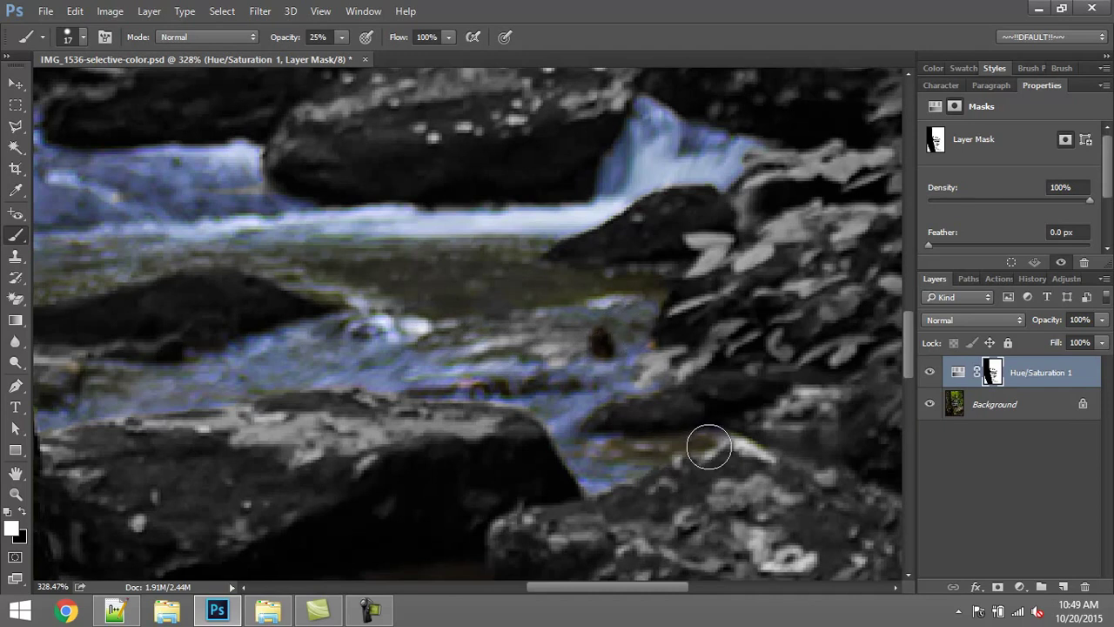
pyautogui.hotkey('ctrl', '0')
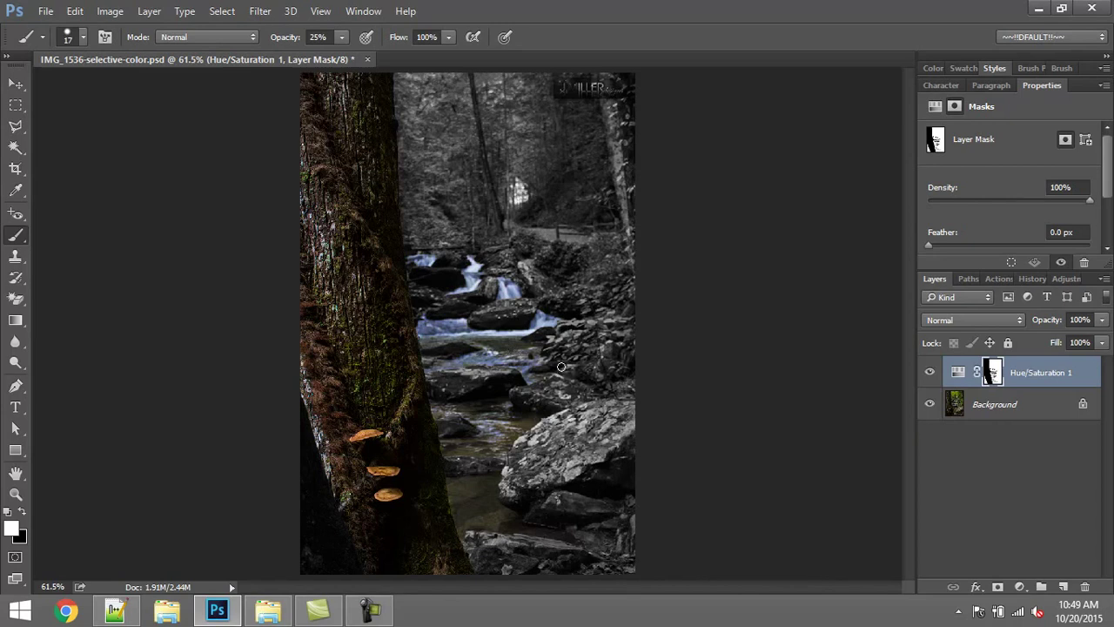
pyautogui.scroll(4, 557, 484)
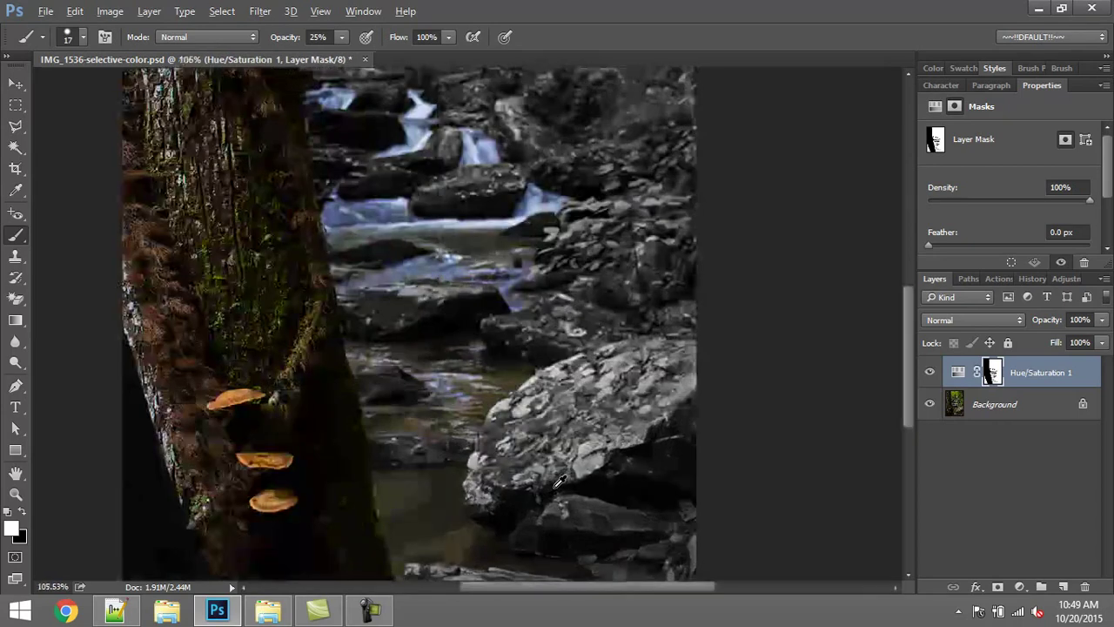
pyautogui.moveTo(563, 484); pyautogui.dragTo(540, 417)
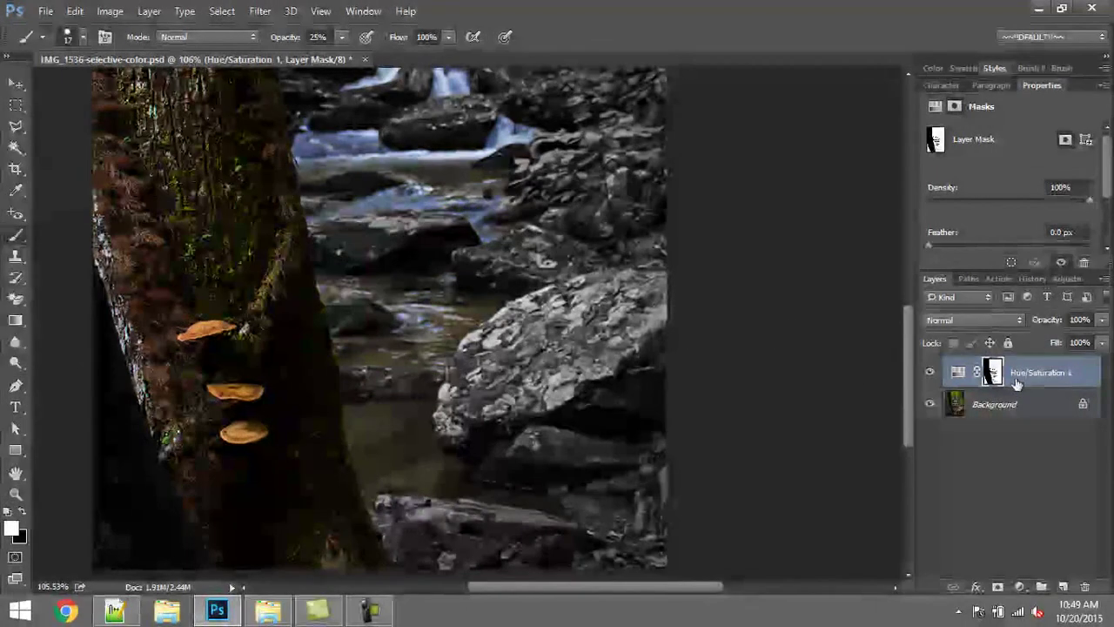
# Lower the Hue/Saturation layer's opacity to 0% to reveal the original colors, and target its mask with a 6 px brush.
pyautogui.click(959, 373)
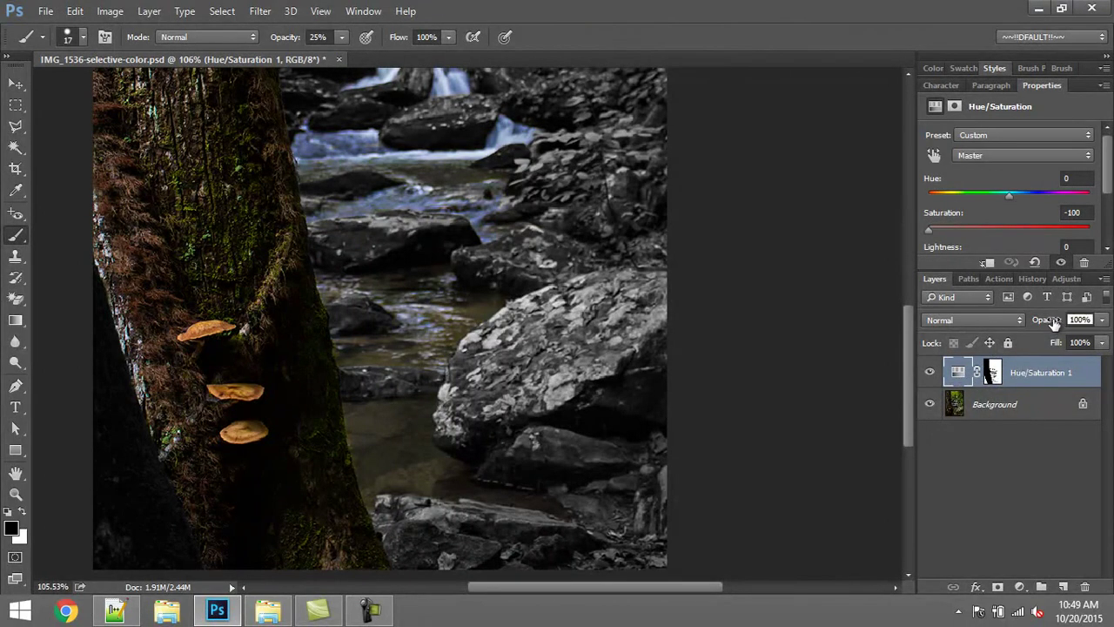
pyautogui.moveTo(1053, 322); pyautogui.dragTo(894, 337)
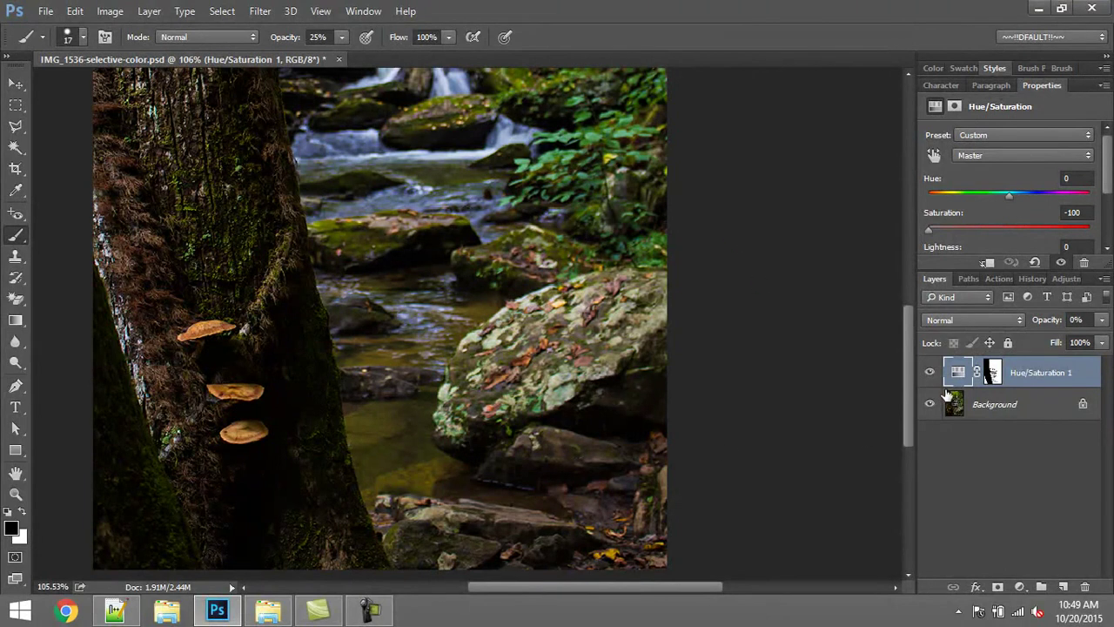
pyautogui.click(994, 372)
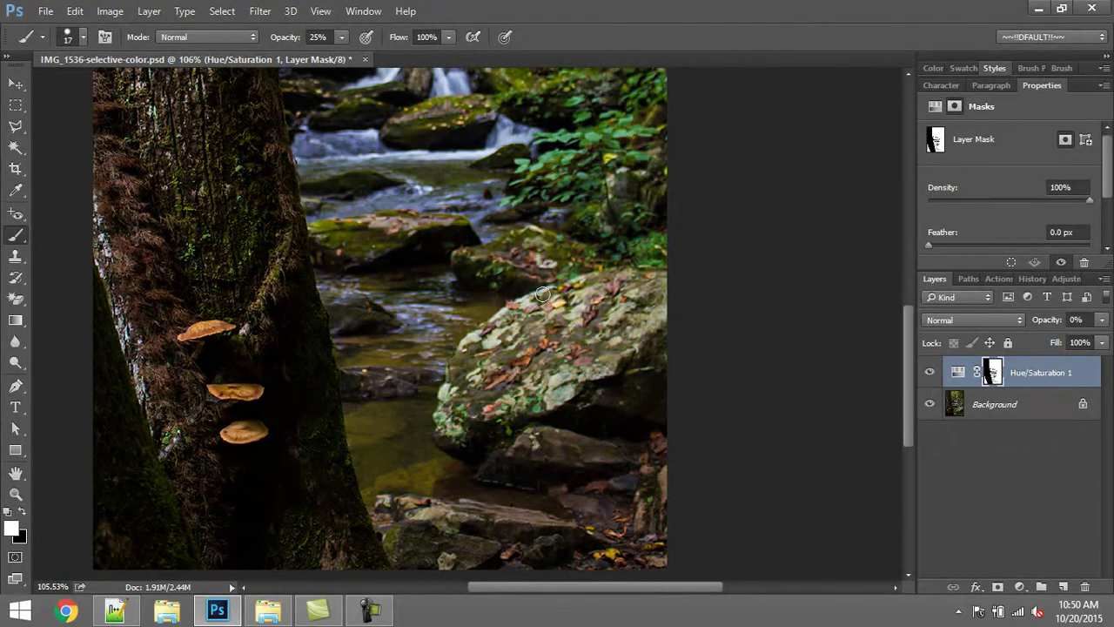
pyautogui.scroll(5, 619, 533)
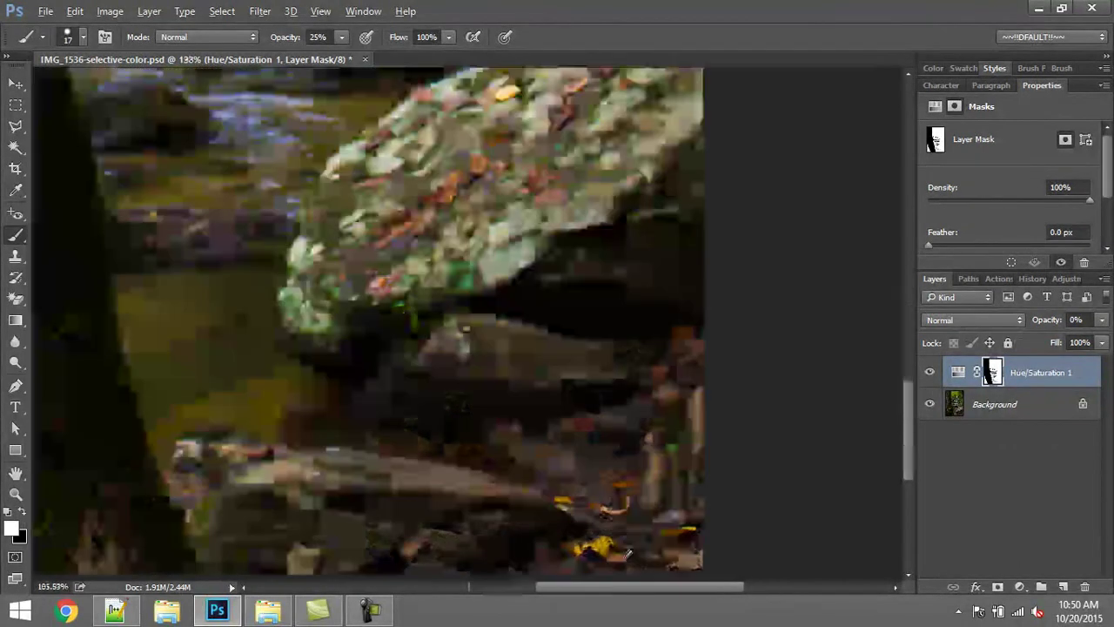
pyautogui.moveTo(373, 455)
pyautogui.mouseDown()
pyautogui.moveTo(530, 301)
pyautogui.moveTo(617, 368)
pyautogui.moveTo(355, 355)
pyautogui.mouseUp()
pyautogui.moveTo(322, 263); pyautogui.dragTo(305, 263)
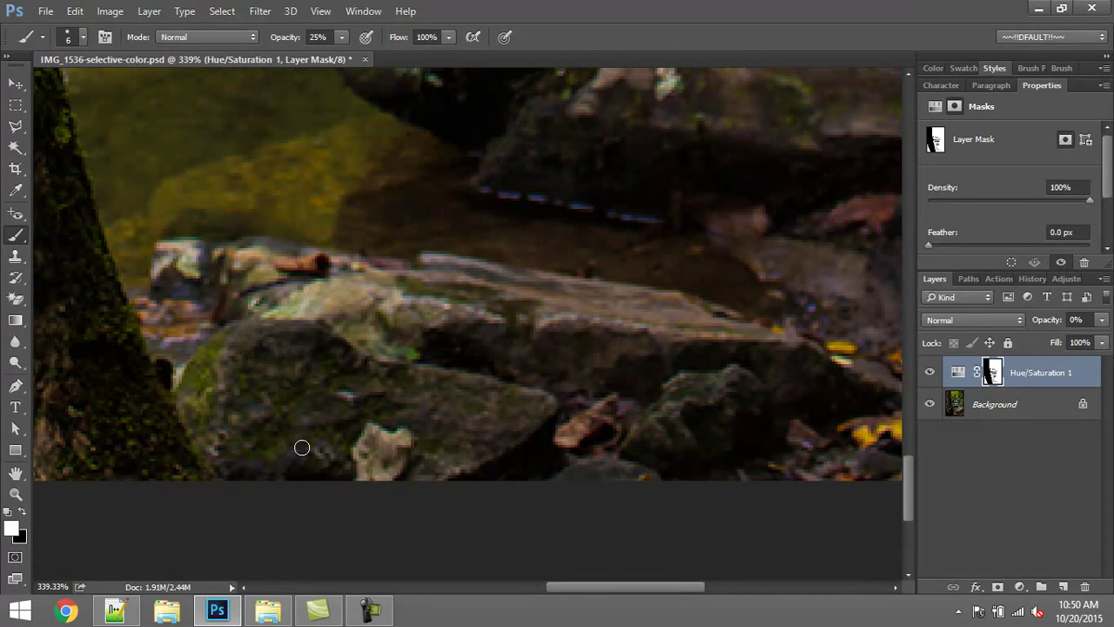
# With black at 100% brush opacity, paint on the mask over the fallen leaves on the low rocks beside the trunk, keeping the layer at 0% opacity.
pyautogui.press('x')
pyautogui.moveTo(1039, 322); pyautogui.dragTo(1110, 321)
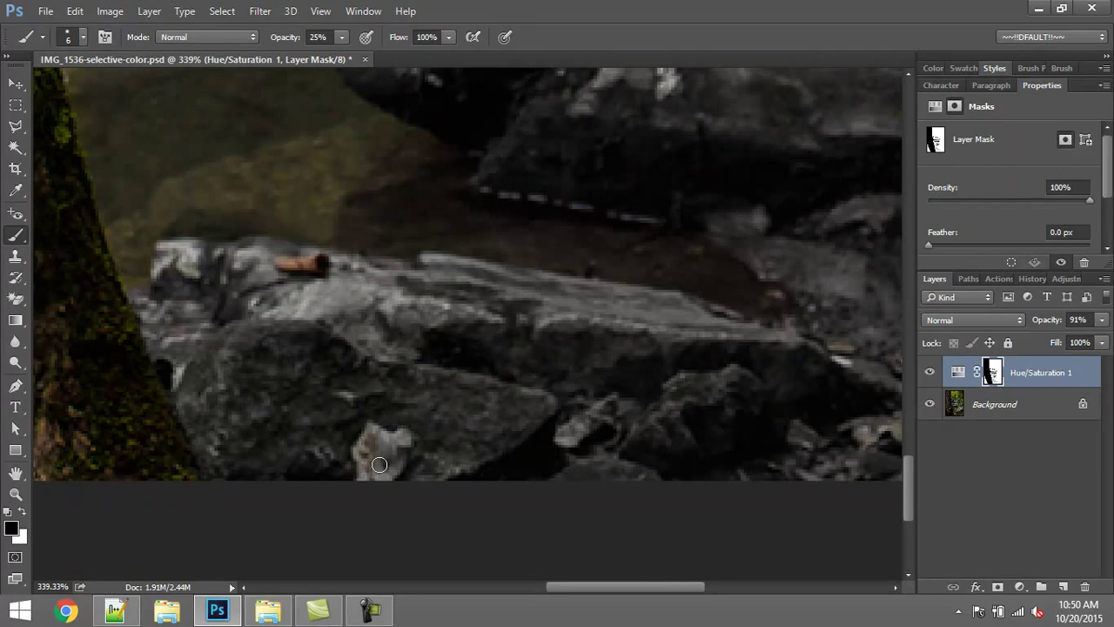
pyautogui.moveTo(273, 44); pyautogui.dragTo(503, 50)
pyautogui.moveTo(653, 404); pyautogui.dragTo(305, 377)
pyautogui.moveTo(1055, 319); pyautogui.dragTo(737, 322)
pyautogui.moveTo(427, 391); pyautogui.dragTo(636, 393)
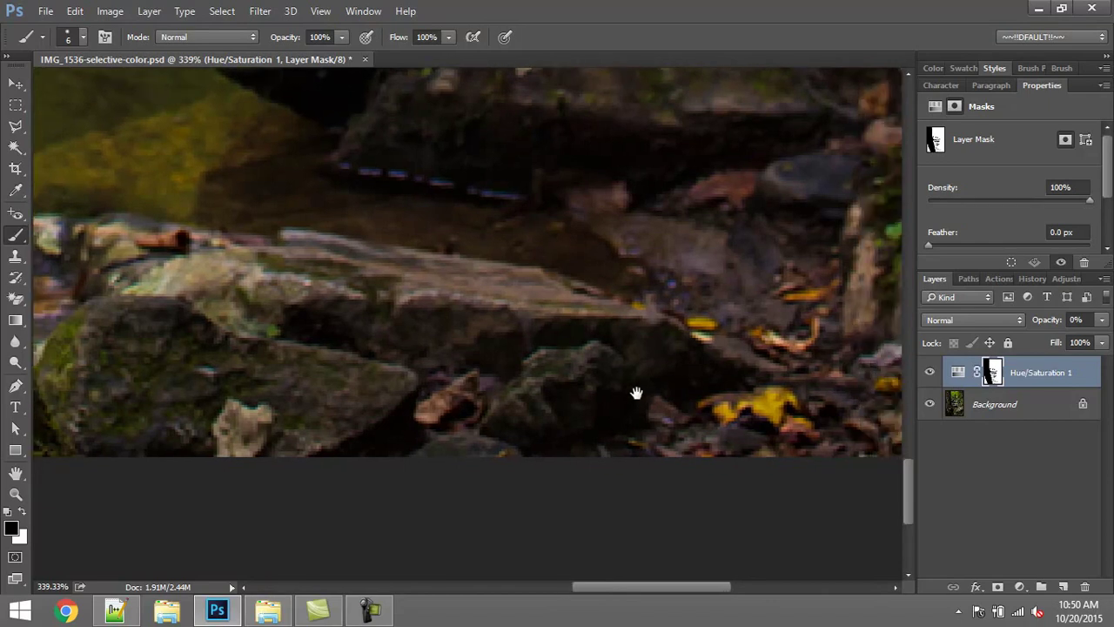
# Paint black on the mask over the yellow and orange leaves scattered on the bank below the large boulder.
pyautogui.moveTo(745, 432); pyautogui.dragTo(535, 437)
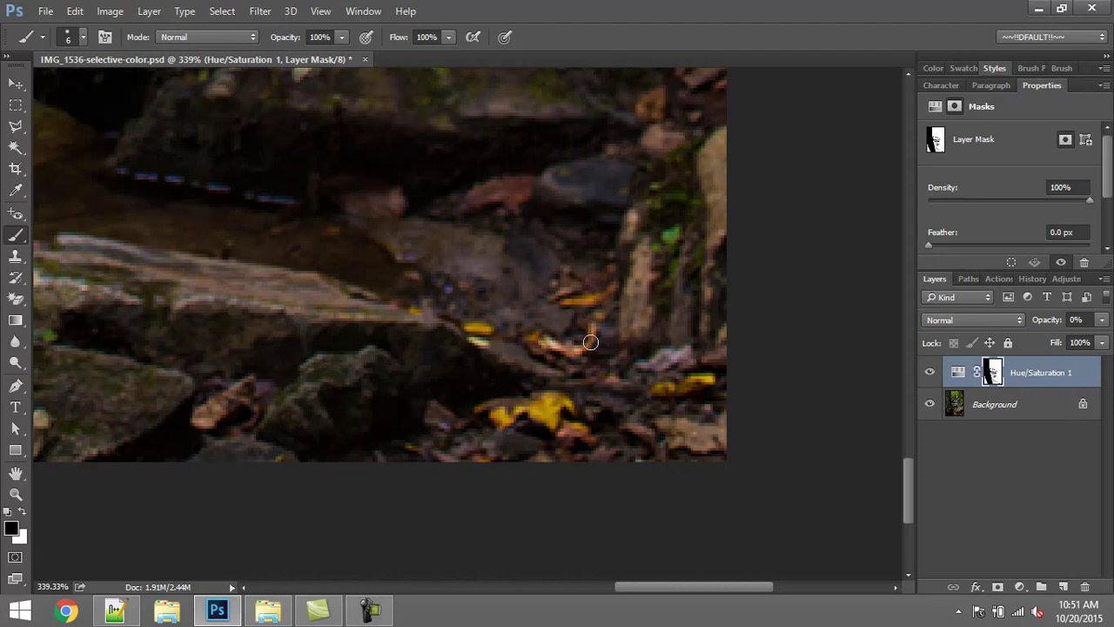
pyautogui.moveTo(500, 230); pyautogui.dragTo(713, 298)
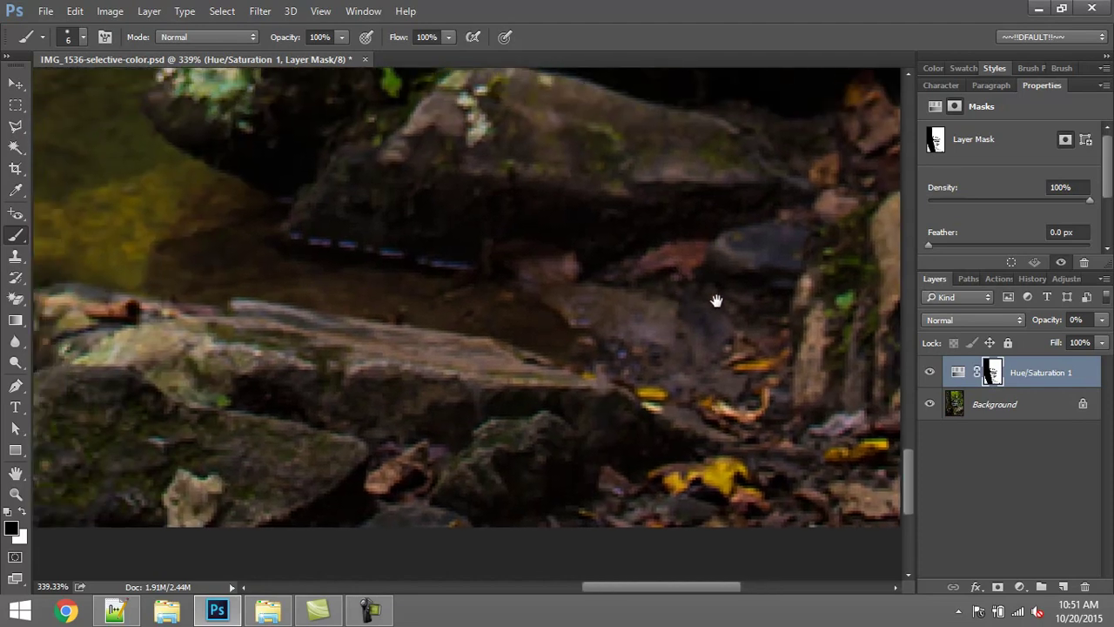
pyautogui.moveTo(627, 249); pyautogui.dragTo(611, 366)
pyautogui.moveTo(600, 212); pyautogui.dragTo(467, 215)
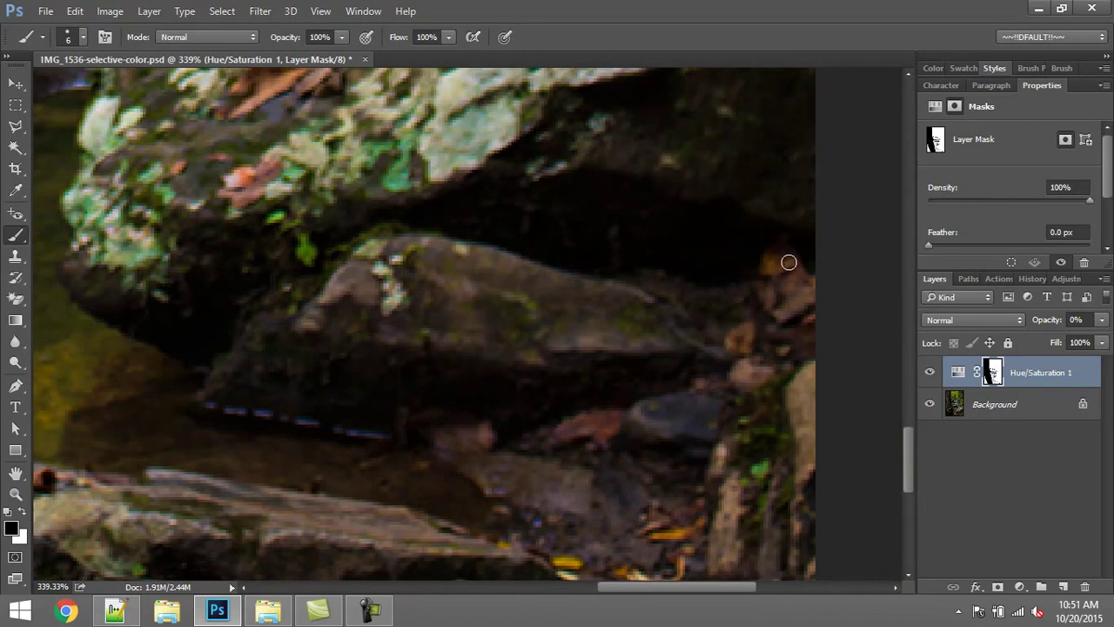
# With the 6 px black brush, paint on the mask over the orange and red leaves across the large boulder.
pyautogui.moveTo(374, 227); pyautogui.dragTo(774, 405)
pyautogui.moveTo(711, 337); pyautogui.dragTo(526, 370)
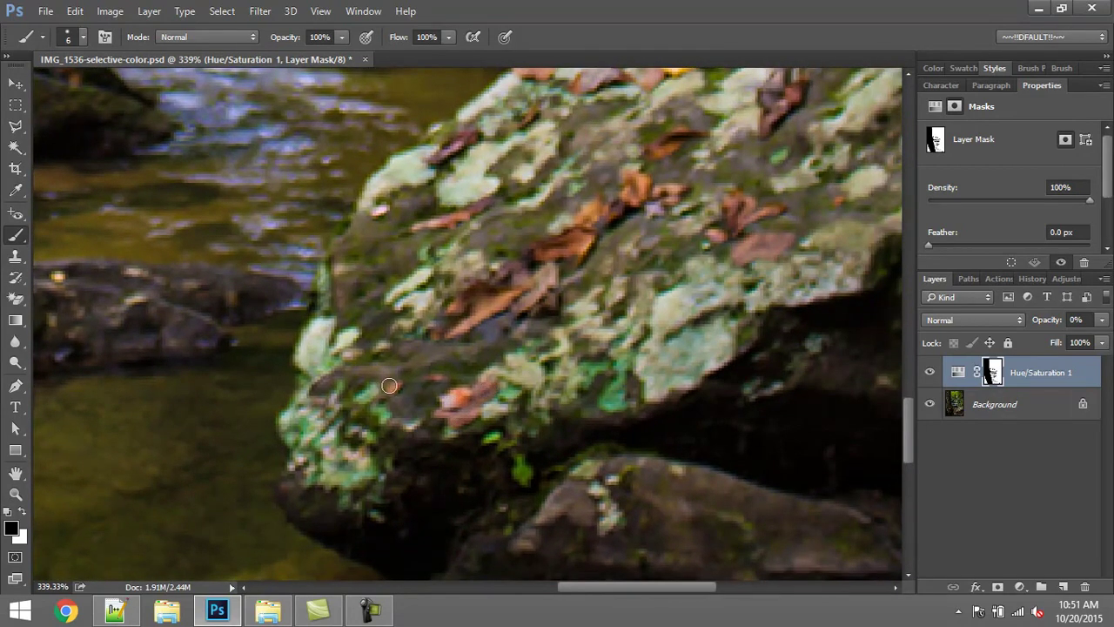
pyautogui.moveTo(573, 282); pyautogui.dragTo(458, 299)
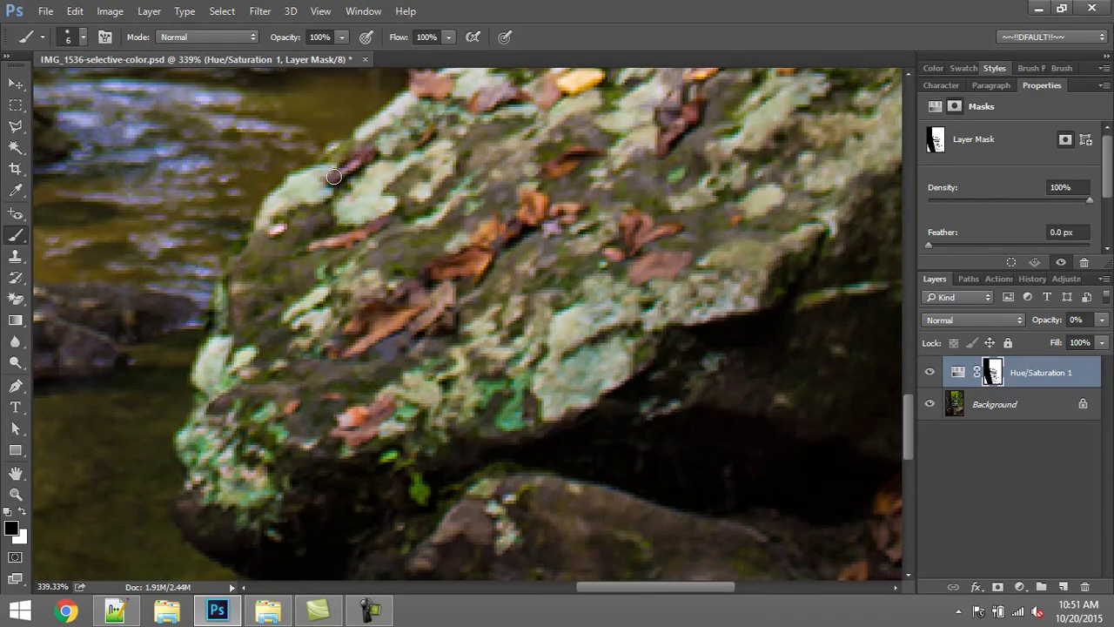
pyautogui.moveTo(485, 125); pyautogui.dragTo(414, 274)
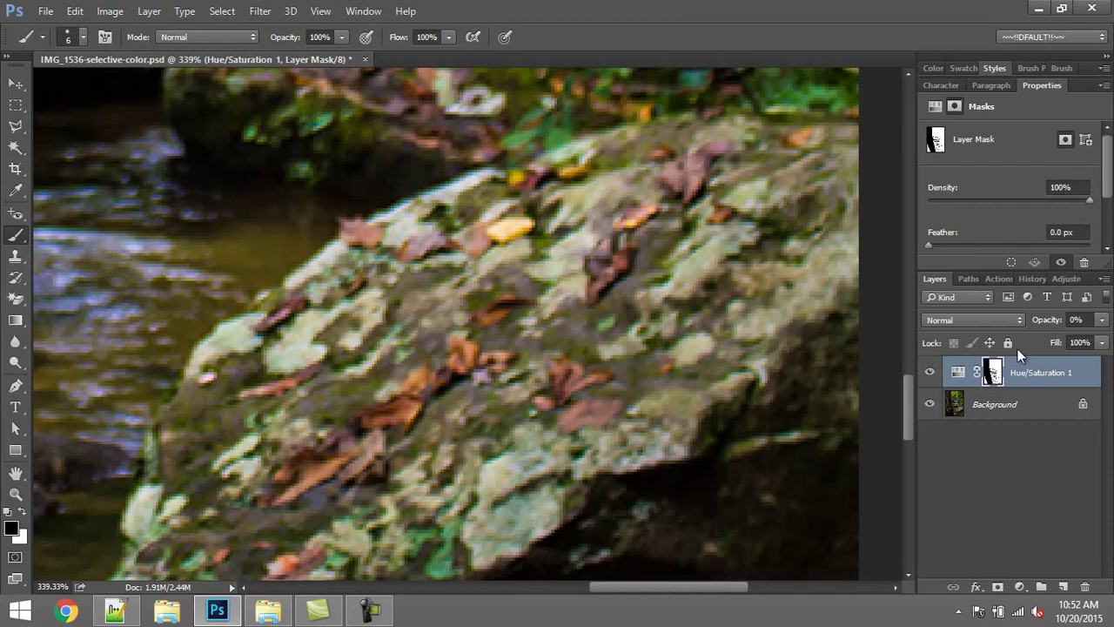
# Compare the leaves at high layer opacity, return it to 1%, and paint black over the remaining leaves along the boulder's upper edge.
pyautogui.moveTo(1036, 321); pyautogui.dragTo(1112, 322)
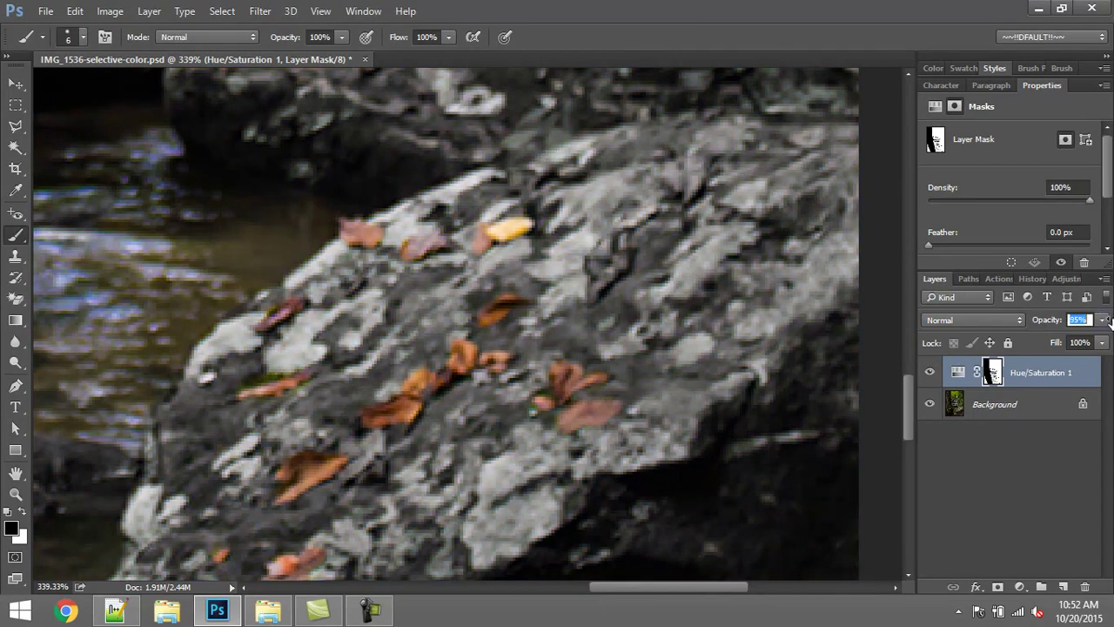
pyautogui.moveTo(1110, 320); pyautogui.dragTo(908, 328)
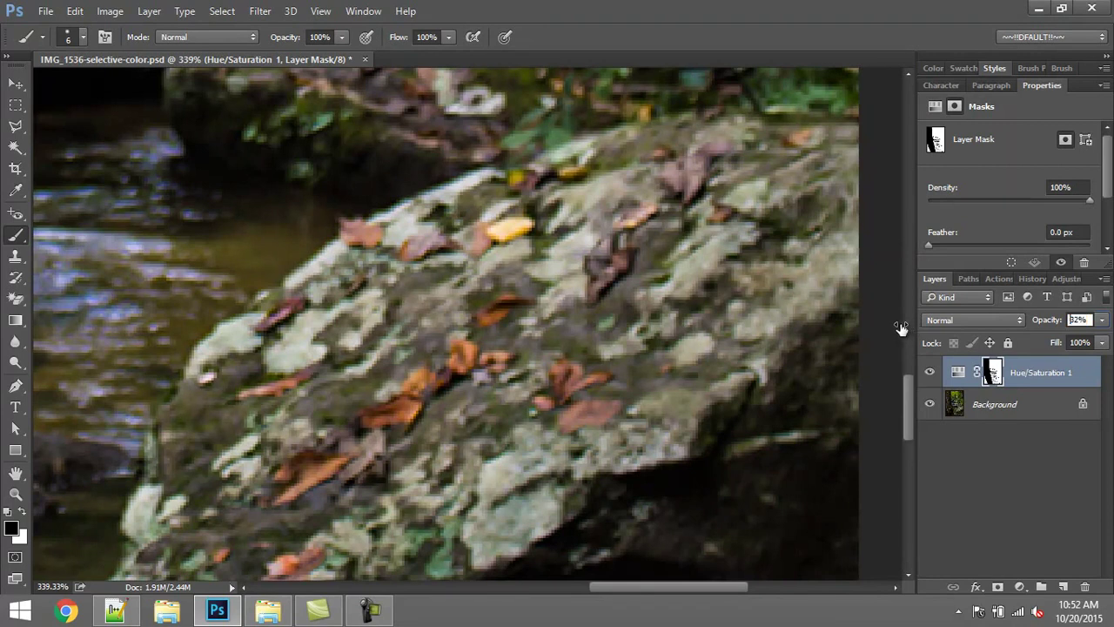
pyautogui.moveTo(901, 329); pyautogui.dragTo(899, 325)
pyautogui.moveTo(1049, 325); pyautogui.dragTo(858, 332)
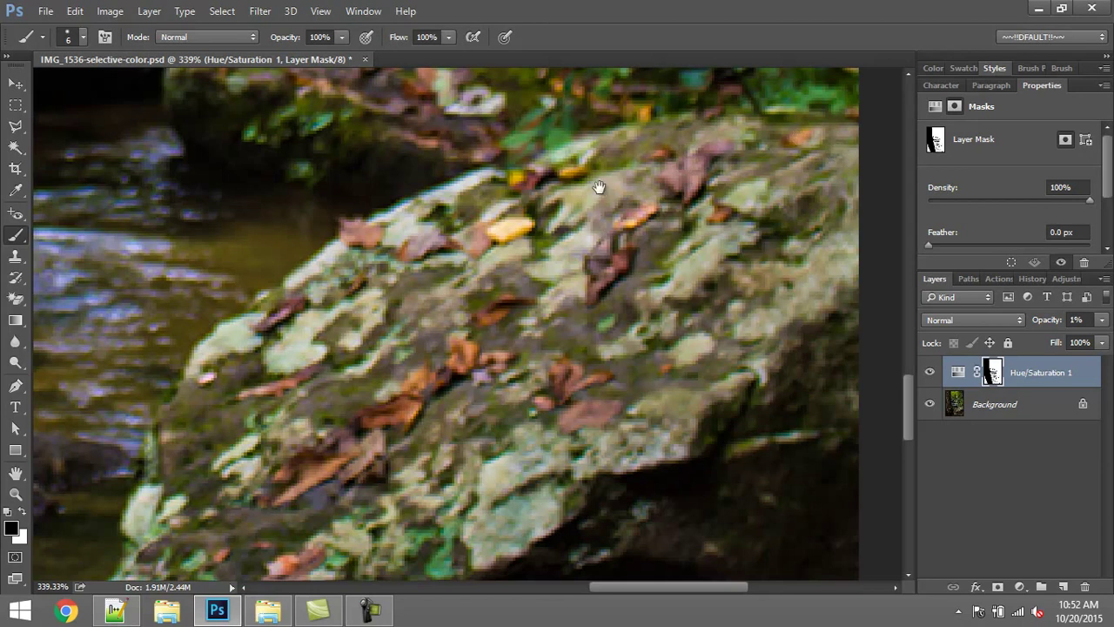
pyautogui.moveTo(598, 189); pyautogui.dragTo(549, 262)
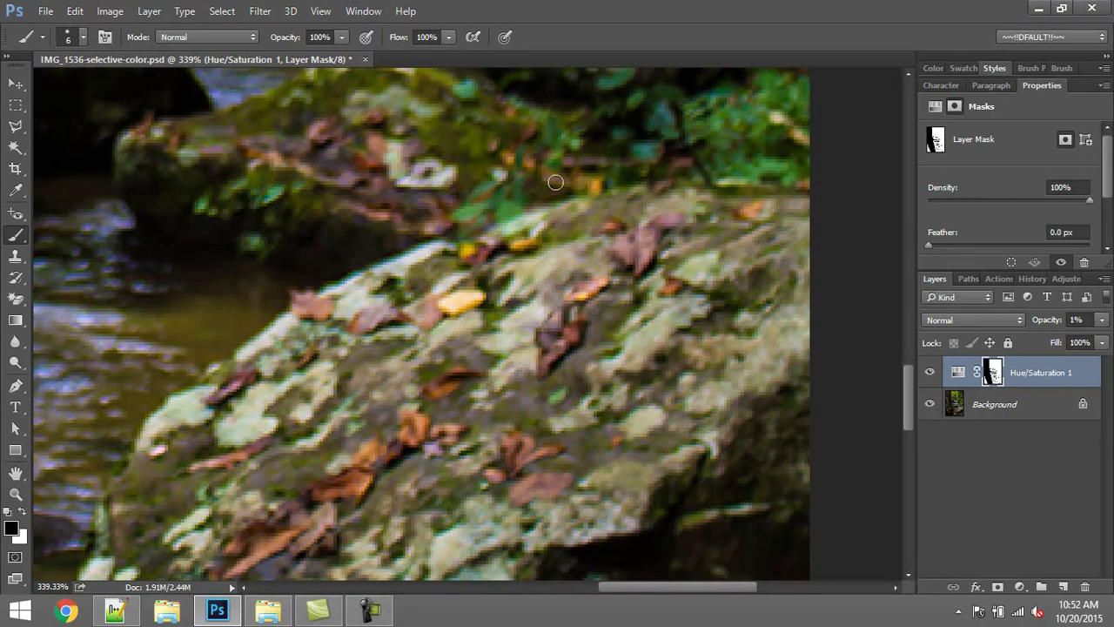
# Paint black on the mask over the leaves on the mossy rock behind the boulder and the flat rock in midstream.
pyautogui.moveTo(566, 183)
pyautogui.mouseDown()
pyautogui.moveTo(465, 209)
pyautogui.moveTo(597, 276)
pyautogui.moveTo(625, 304)
pyautogui.moveTo(633, 341)
pyautogui.mouseUp()
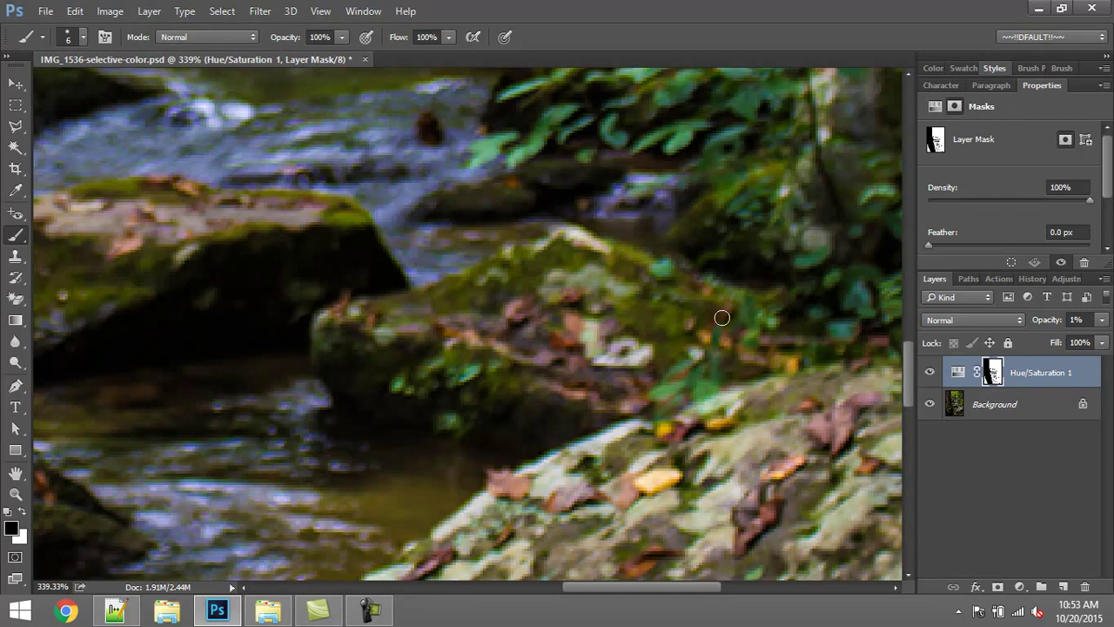
pyautogui.moveTo(473, 291); pyautogui.dragTo(728, 324)
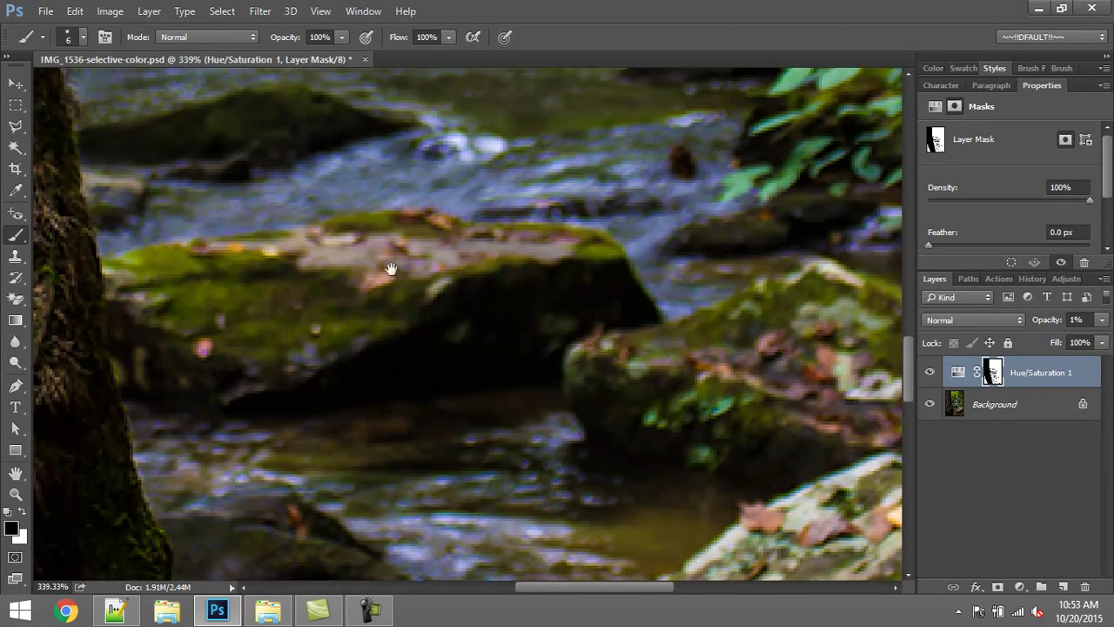
pyautogui.moveTo(391, 269); pyautogui.dragTo(535, 336)
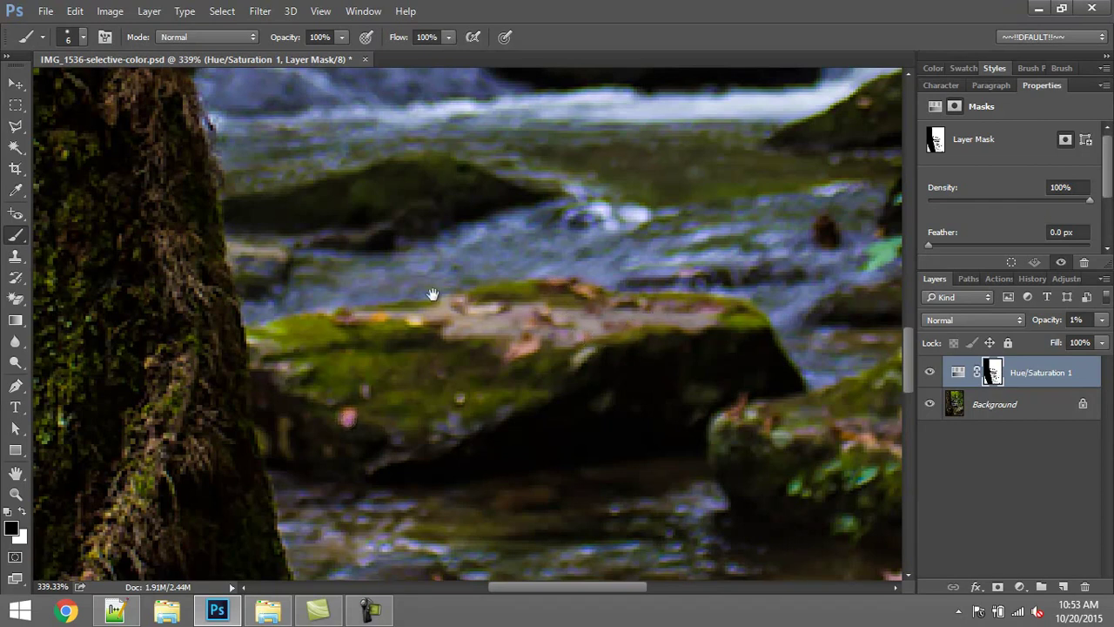
pyautogui.moveTo(430, 294)
pyautogui.mouseDown()
pyautogui.moveTo(336, 423)
pyautogui.moveTo(239, 392)
pyautogui.mouseUp()
pyautogui.moveTo(703, 327); pyautogui.dragTo(546, 379)
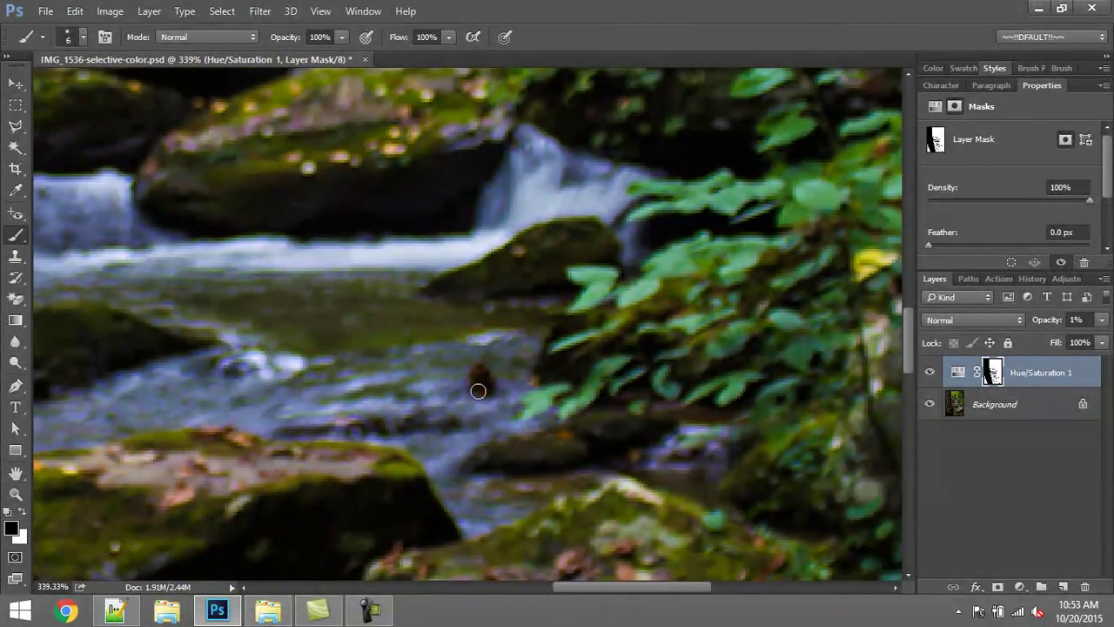
# With a 3 px black brush, paint on the mask over the tiny leaves on the mossy rocks around the small waterfalls.
pyautogui.moveTo(505, 298); pyautogui.dragTo(525, 463)
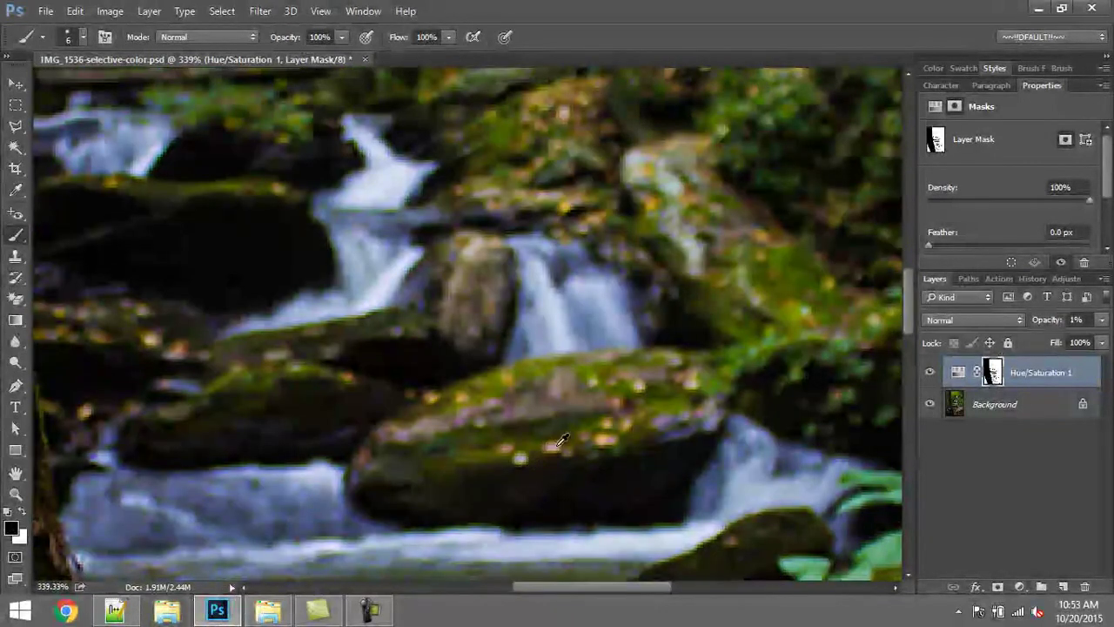
pyautogui.moveTo(558, 446); pyautogui.dragTo(552, 446)
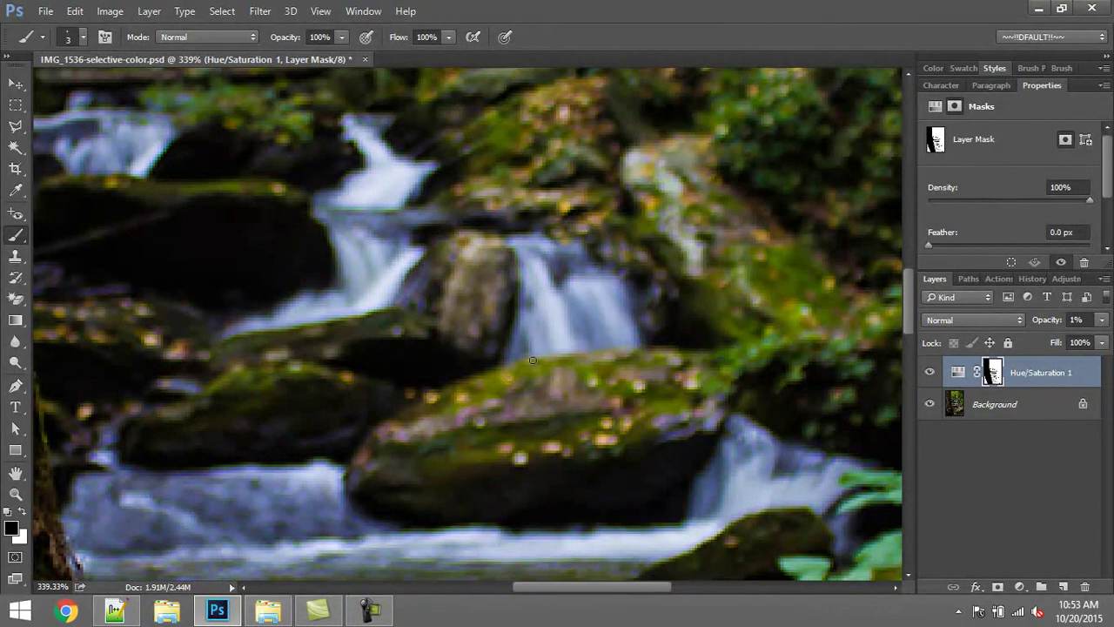
pyautogui.moveTo(448, 375); pyautogui.dragTo(600, 435)
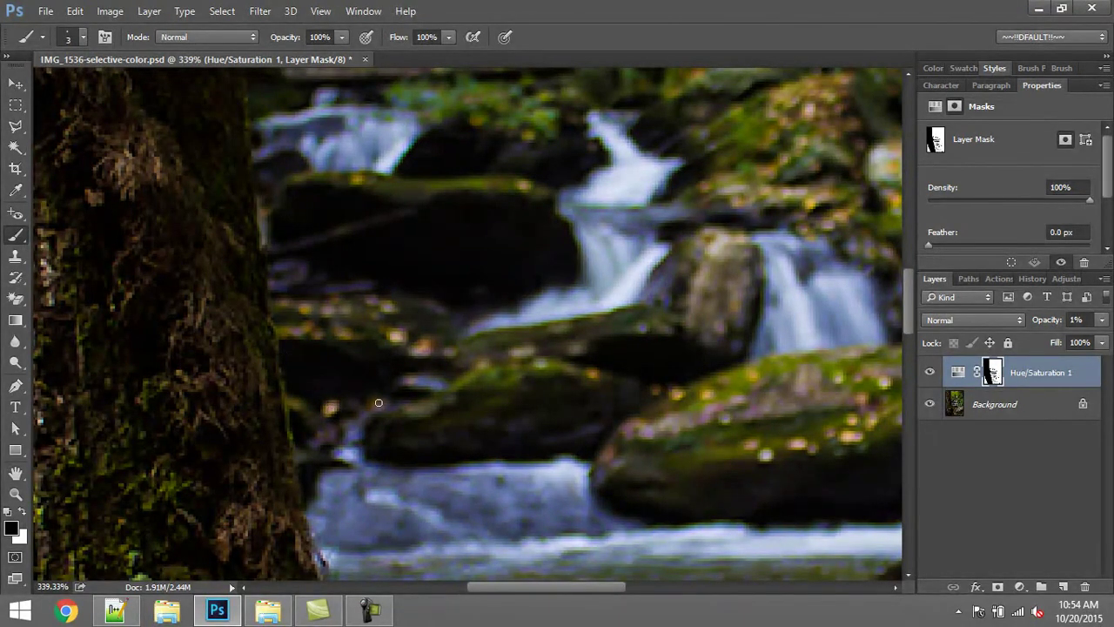
pyautogui.moveTo(818, 209); pyautogui.dragTo(473, 331)
pyautogui.moveTo(653, 379); pyautogui.dragTo(564, 442)
pyautogui.moveTo(355, 352); pyautogui.dragTo(621, 353)
# Restore the Hue/Saturation layer's opacity to 100% with the whole photo in view.
pyautogui.hotkey('ctrl', '0')
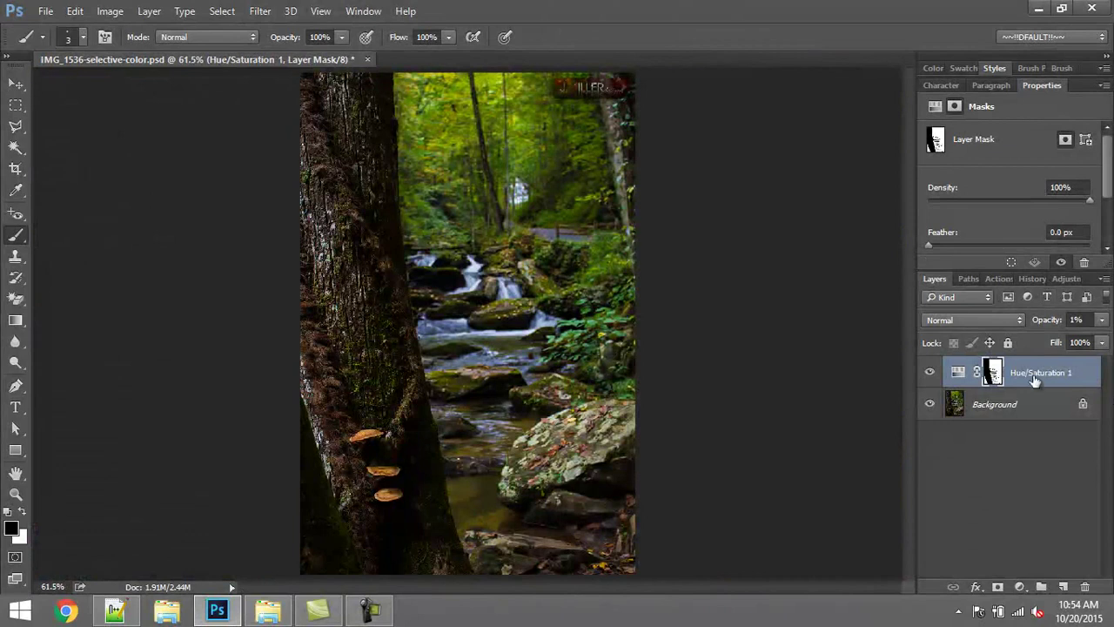
pyautogui.click(1043, 321)
pyautogui.write('90')
pyautogui.press('Return')
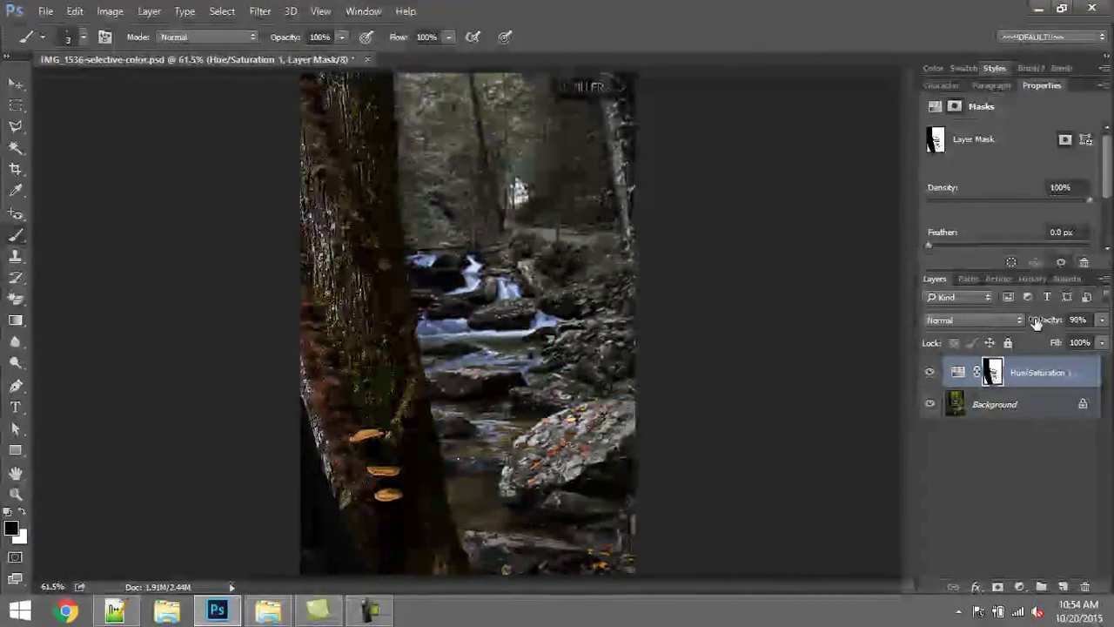
pyautogui.moveTo(1038, 321); pyautogui.dragTo(1112, 322)
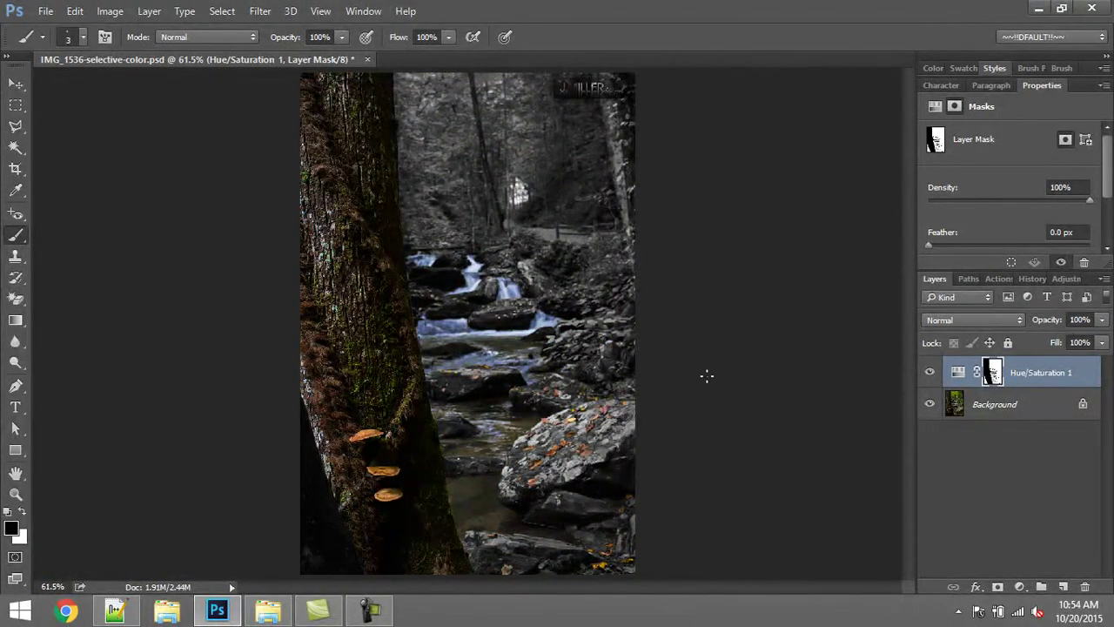
# Examine the recolored leaves along the stream, from the lower bank and boulder up to the waterfalls.
pyautogui.scroll(2, 552, 409)
pyautogui.scroll(1, 552, 410)
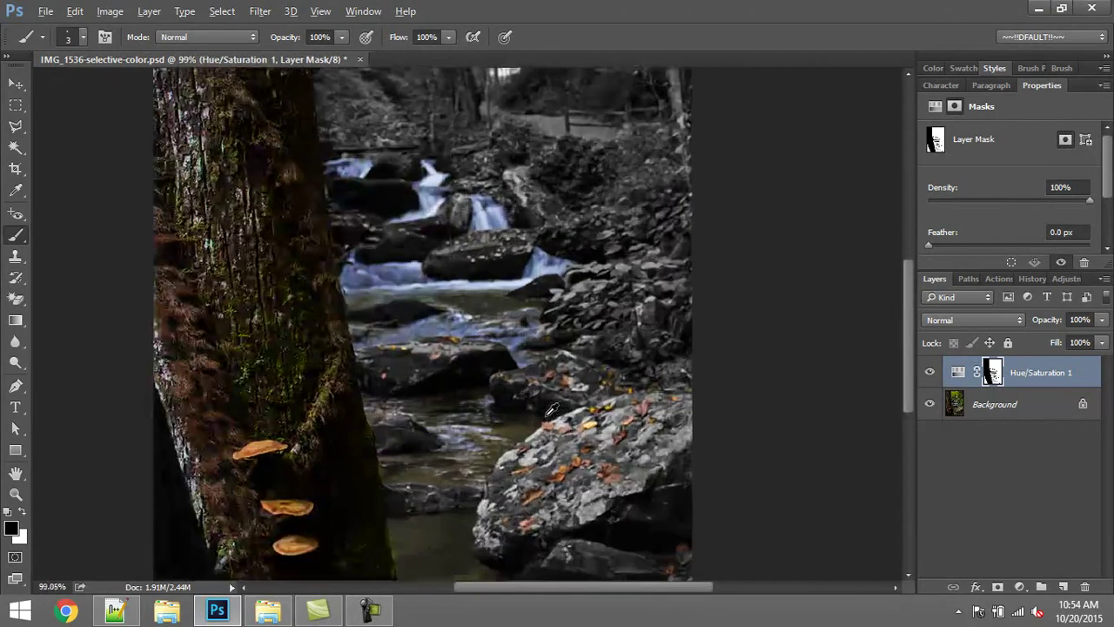
pyautogui.scroll(2, 597, 464)
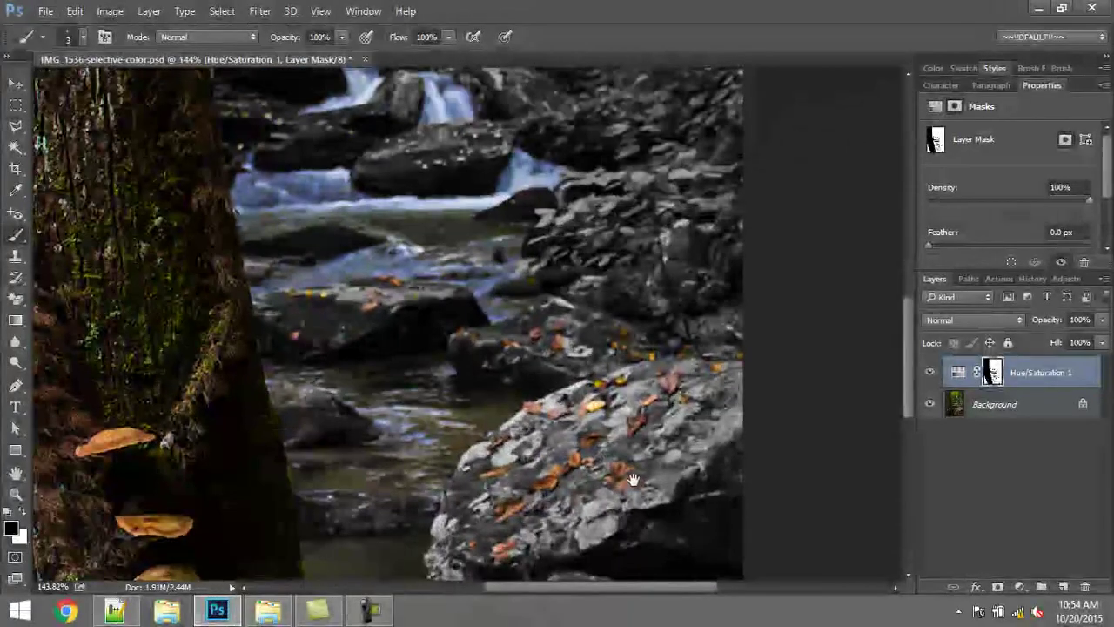
pyautogui.moveTo(627, 480); pyautogui.dragTo(637, 366)
pyautogui.moveTo(593, 447); pyautogui.dragTo(605, 348)
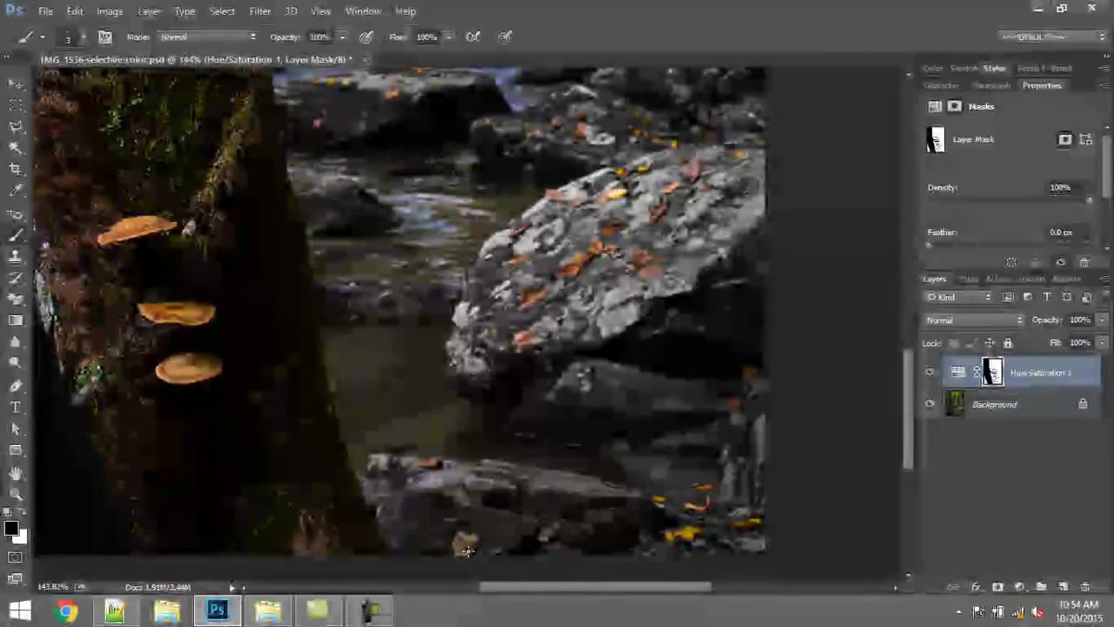
pyautogui.moveTo(520, 357); pyautogui.dragTo(541, 502)
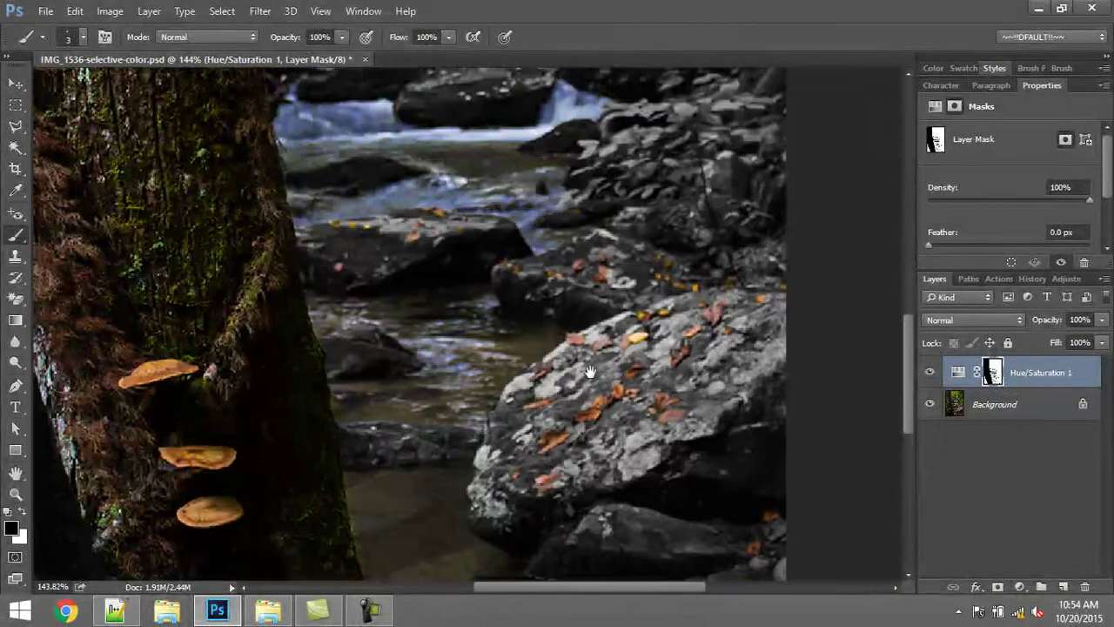
pyautogui.moveTo(582, 195); pyautogui.dragTo(639, 423)
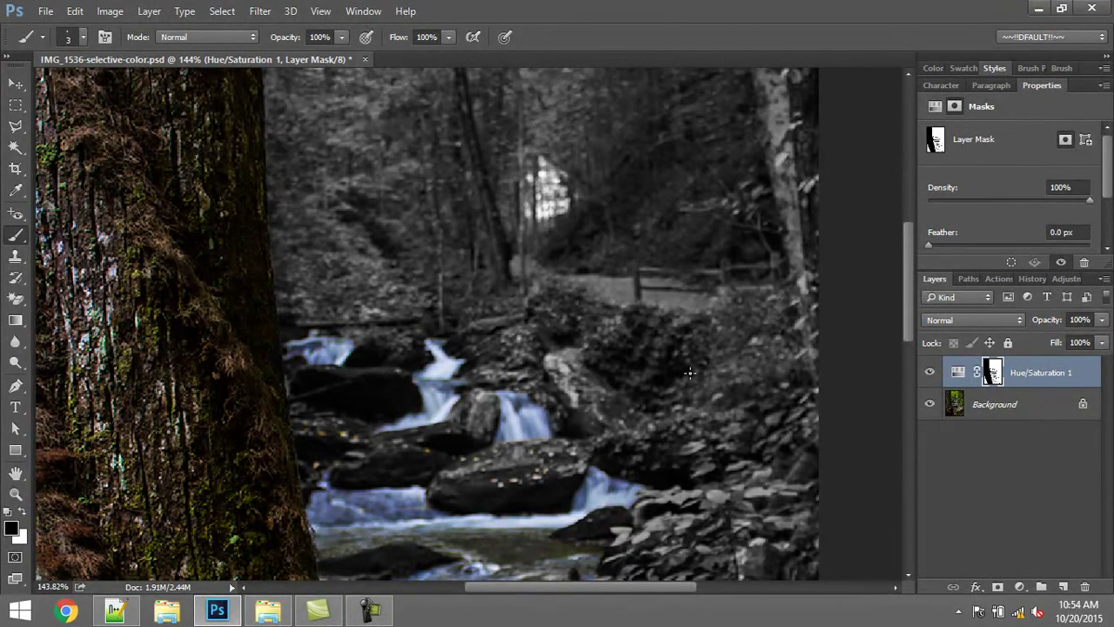
pyautogui.hotkey('ctrl', '0')
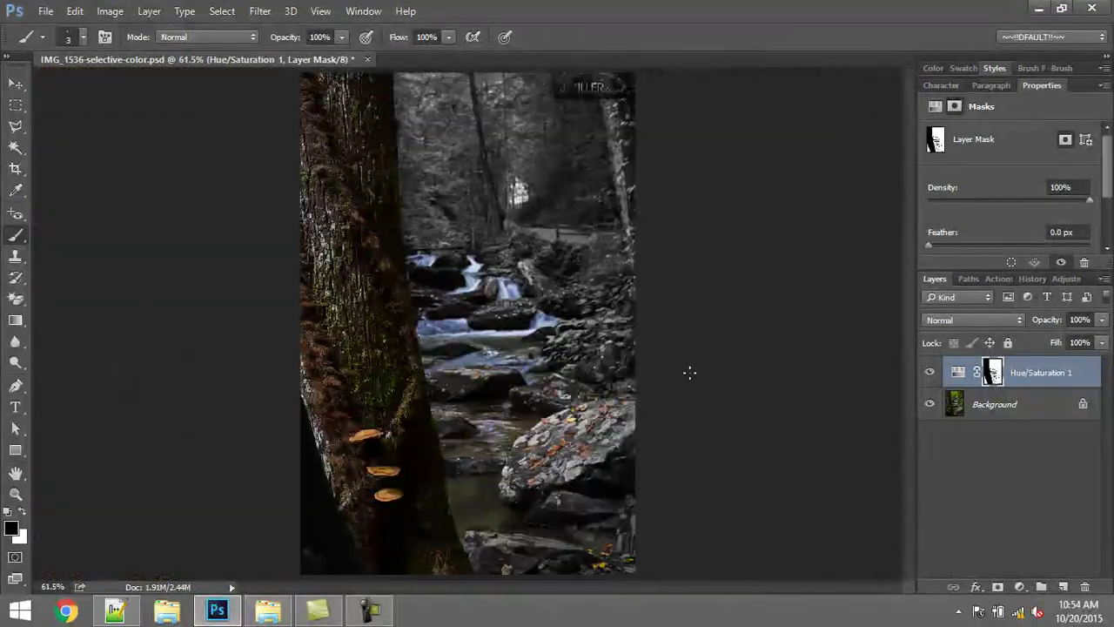
# Switch to the Move tool and deselect the Hue/Saturation layer.
pyautogui.press('v')
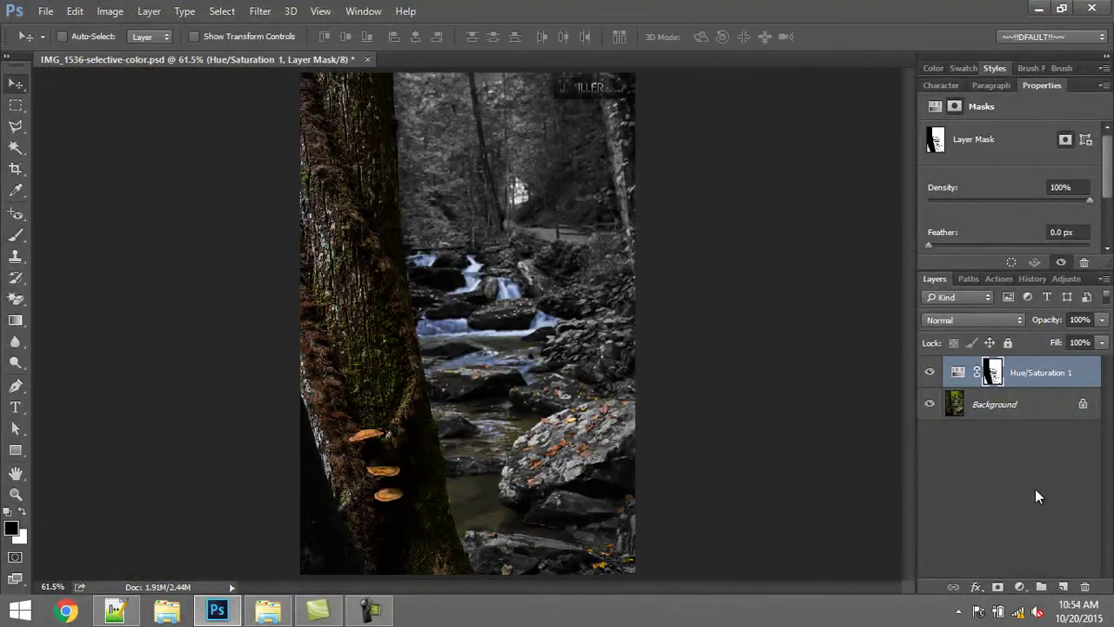
pyautogui.click(1032, 480)
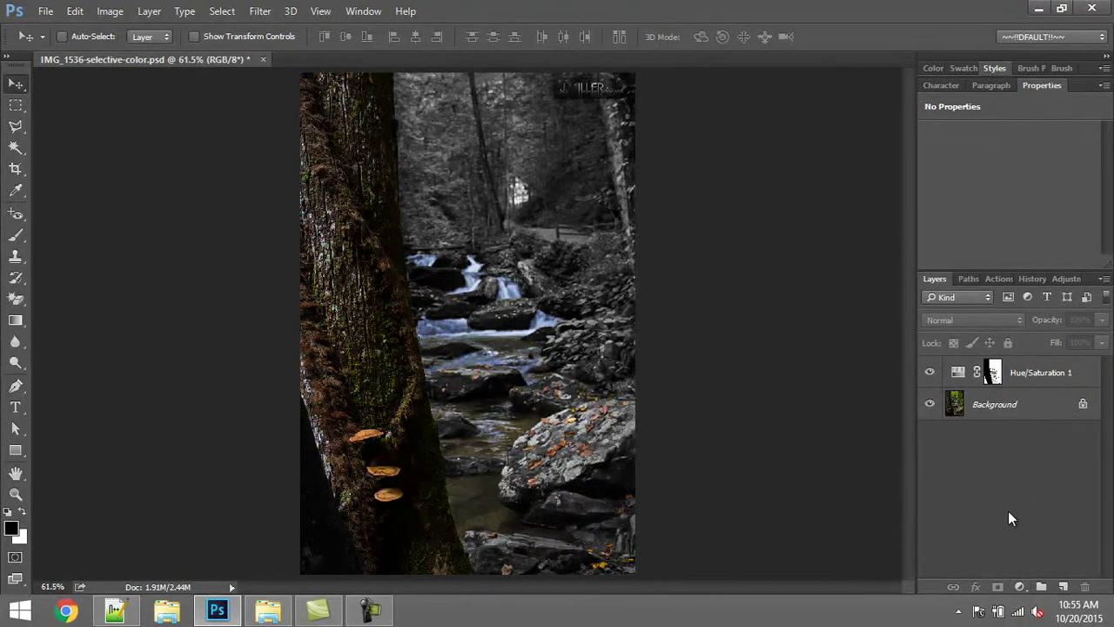
# Add a Vibrance adjustment layer and replace its blank mask with a copy of the Hue/Saturation layer's mask.
pyautogui.click(1021, 588)
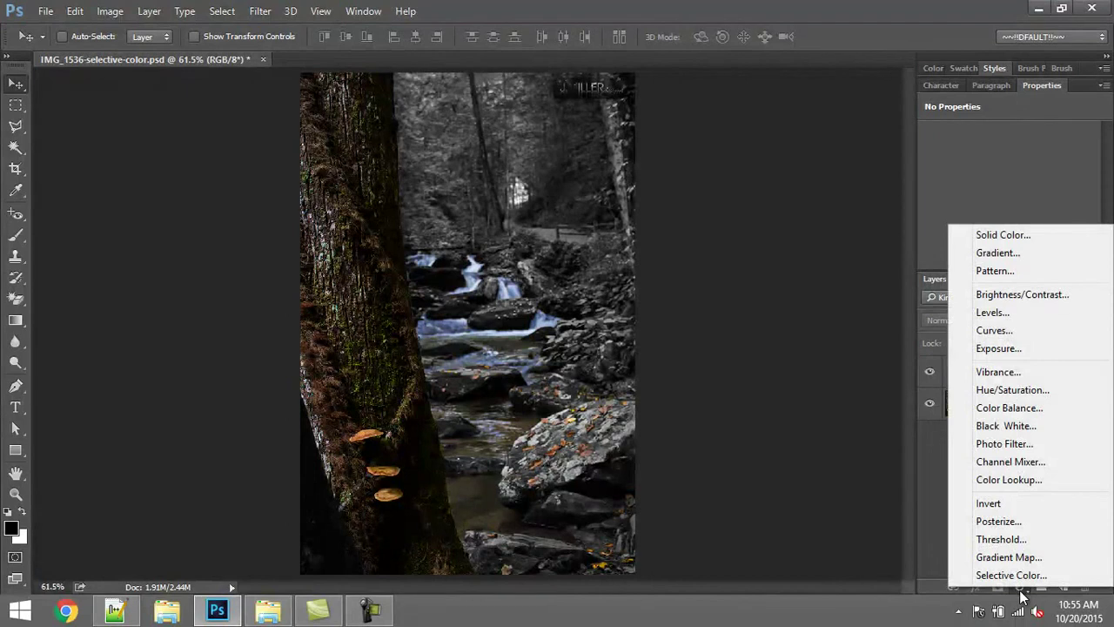
pyautogui.click(1009, 376)
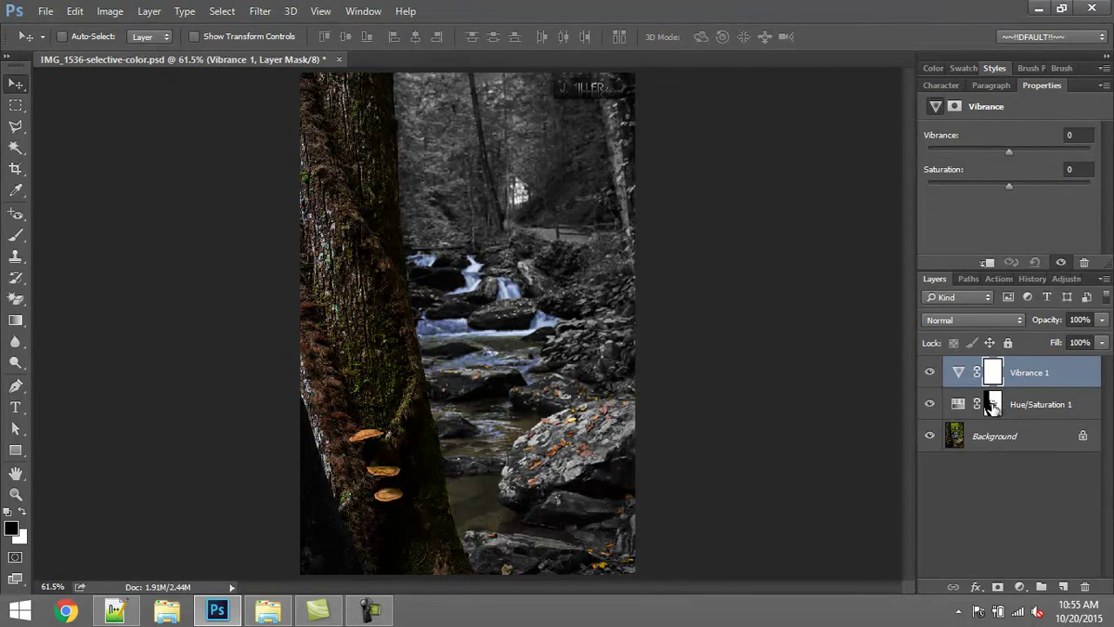
pyautogui.click(992, 406)
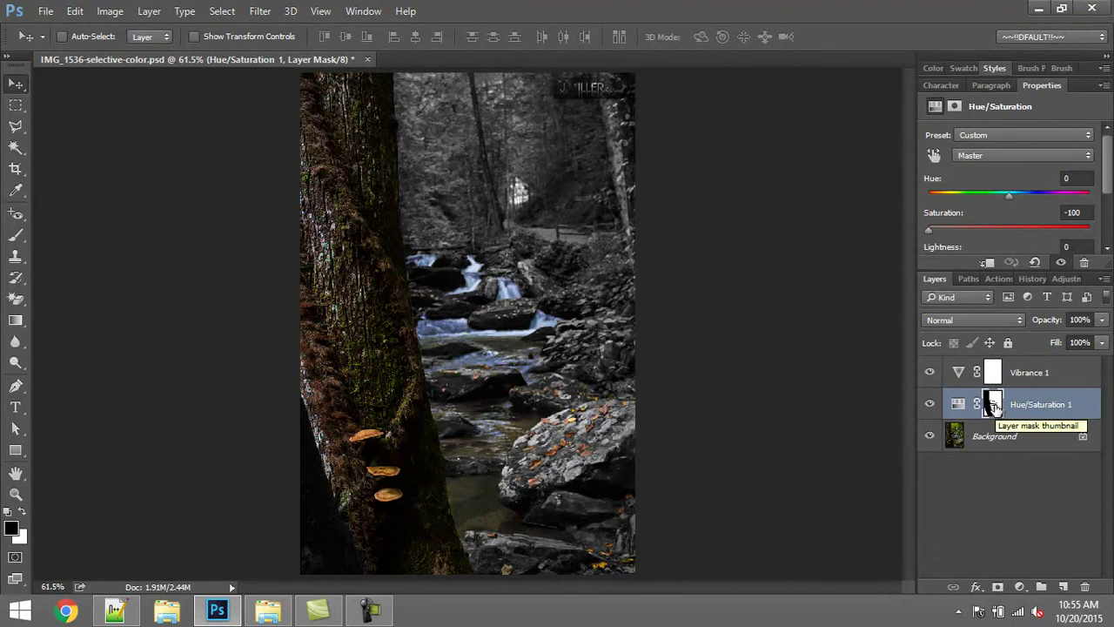
pyautogui.moveTo(993, 408); pyautogui.dragTo(997, 377)
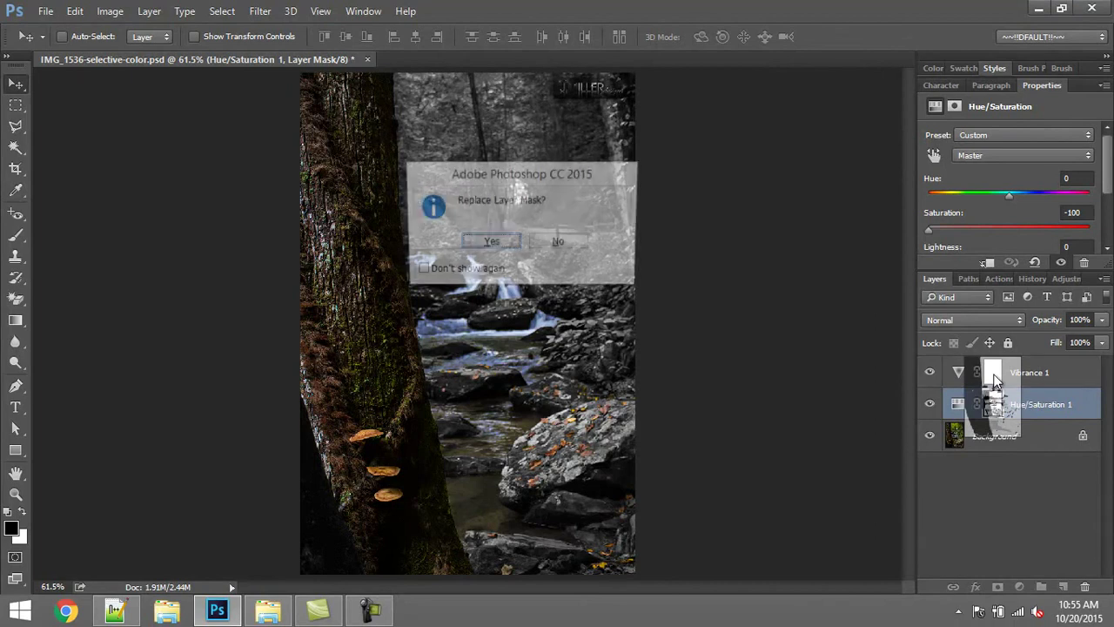
pyautogui.click(492, 245)
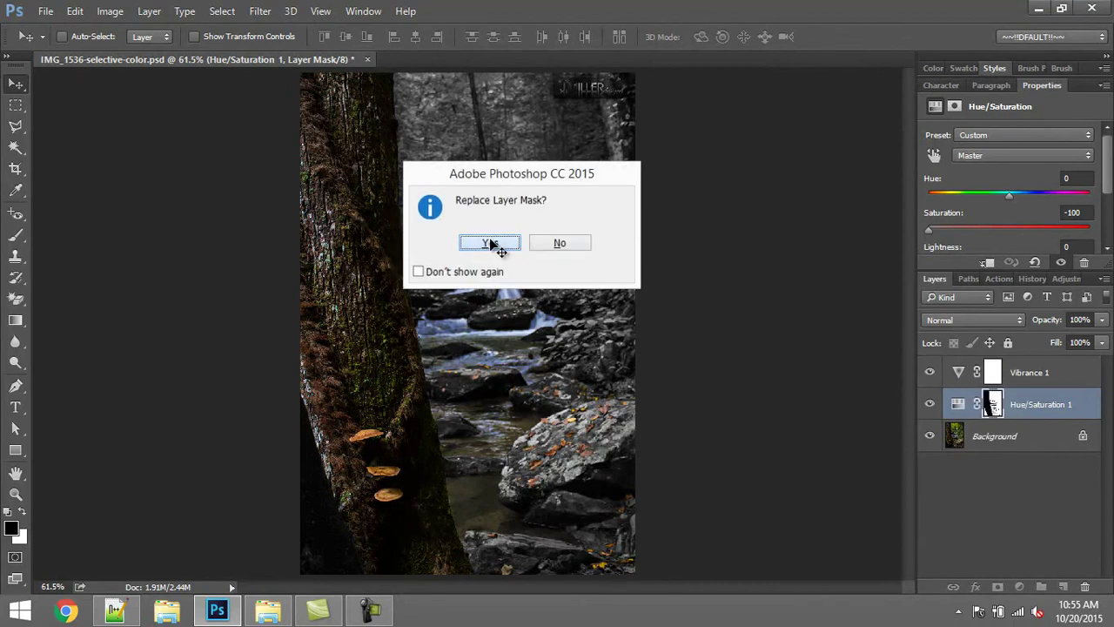
# Invert the Vibrance layer's mask and raise the layer's vibrance to +100.
pyautogui.click(1039, 379)
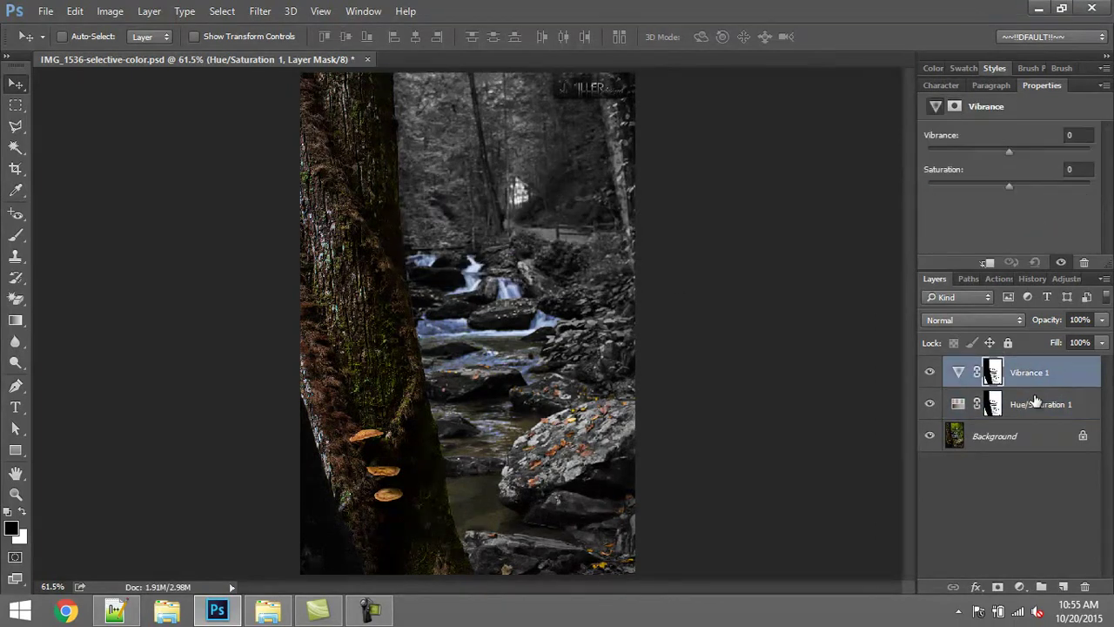
pyautogui.click(994, 374)
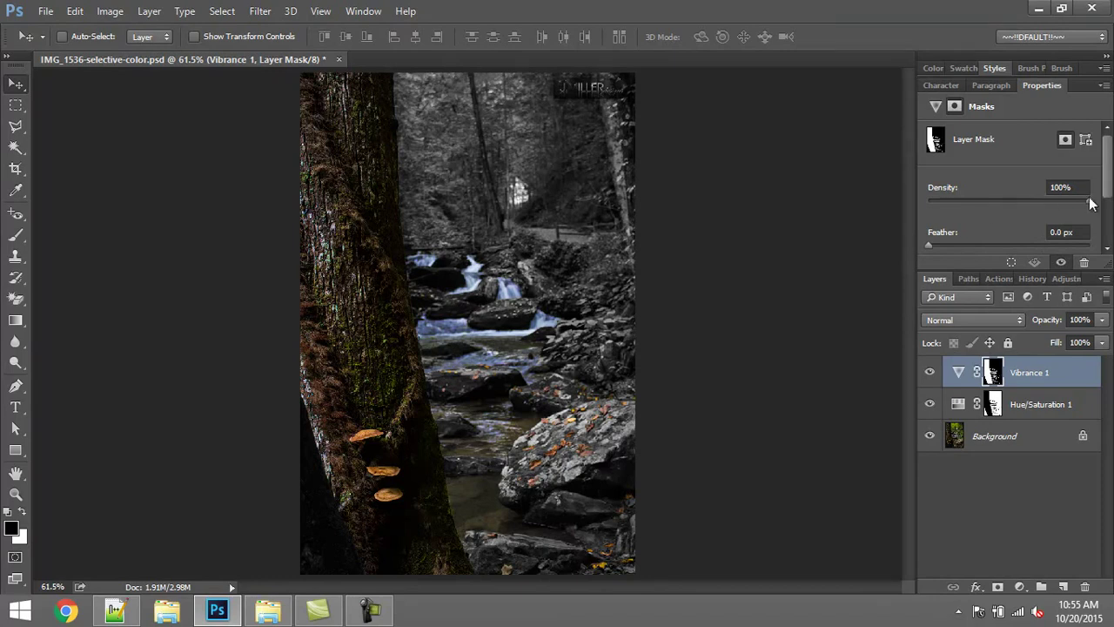
pyautogui.click(954, 373)
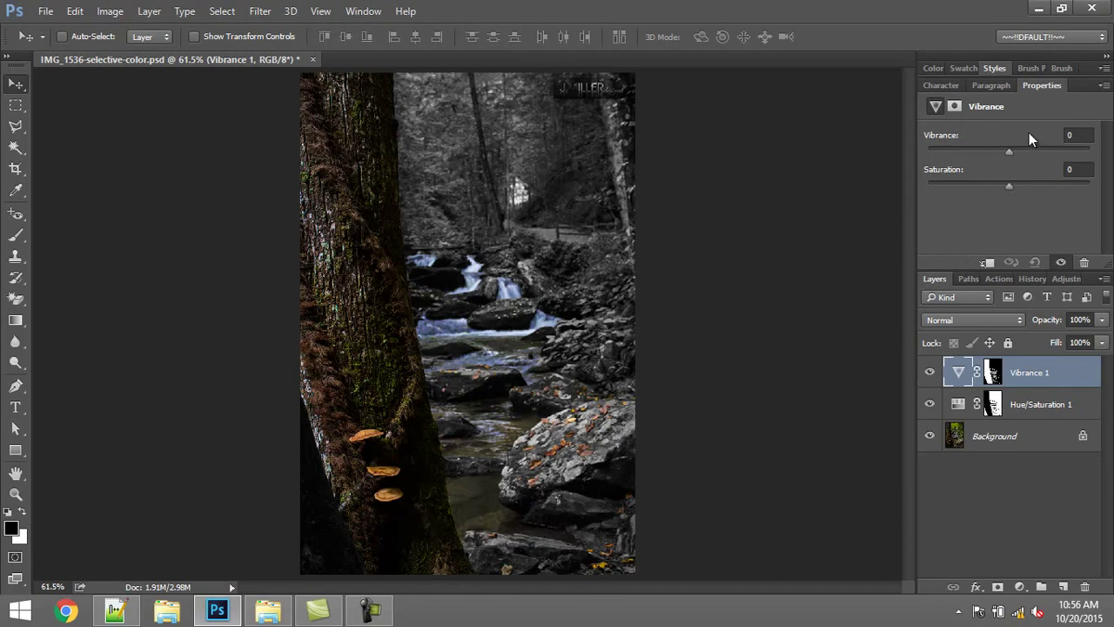
pyautogui.moveTo(1010, 148); pyautogui.dragTo(1097, 157)
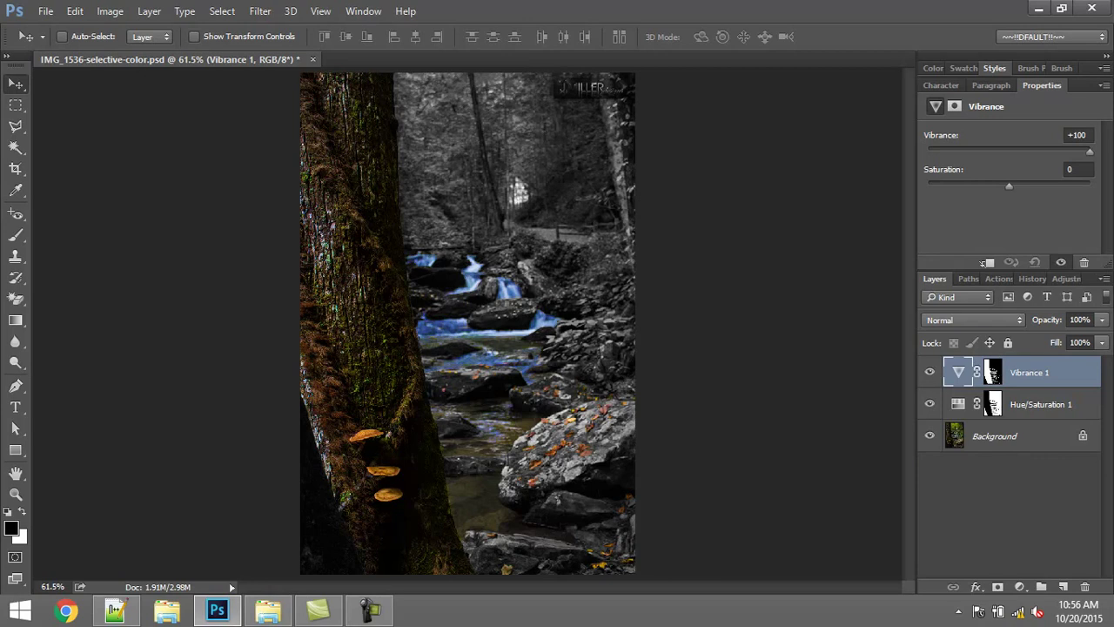
# Compare the photo with the Vibrance layer hidden and shown several times, leaving it visible.
pyautogui.click(929, 372)
pyautogui.click(930, 373)
pyautogui.click(930, 373)
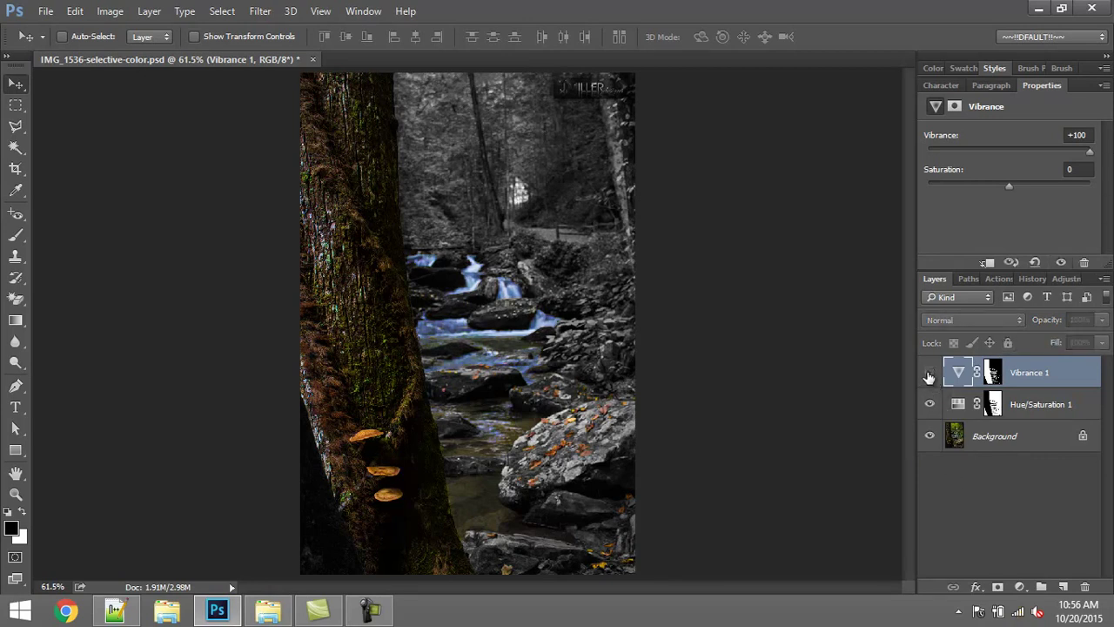
pyautogui.click(930, 373)
pyautogui.click(930, 372)
pyautogui.click(929, 372)
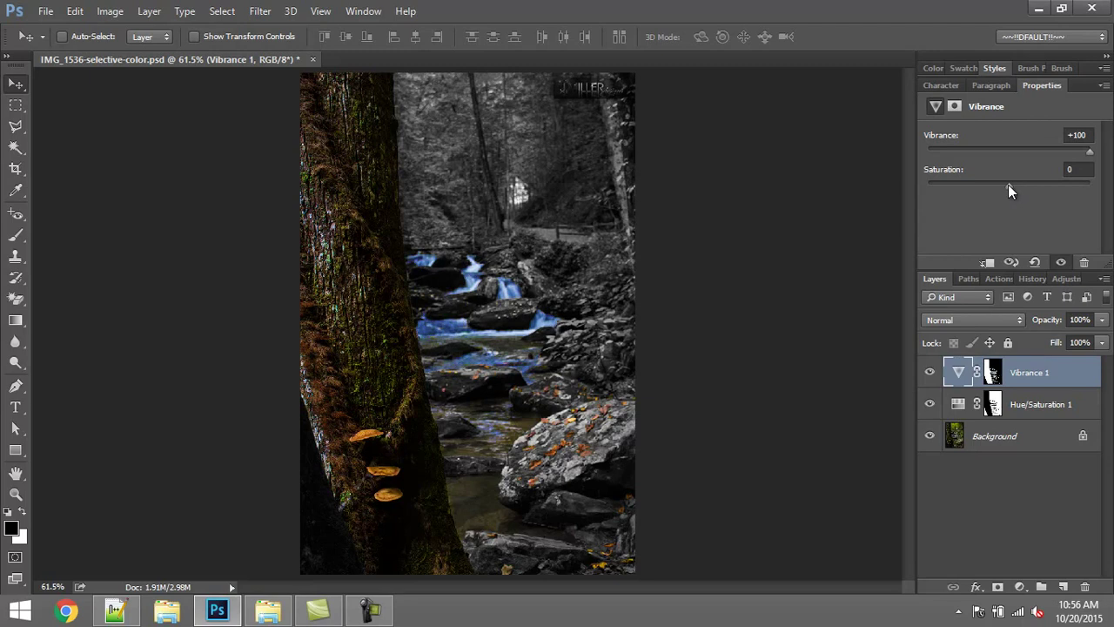
# Set the Vibrance layer's vibrance to +56 and its saturation to +25.
pyautogui.moveTo(1008, 185); pyautogui.dragTo(1040, 187)
pyautogui.moveTo(1089, 152); pyautogui.dragTo(1071, 155)
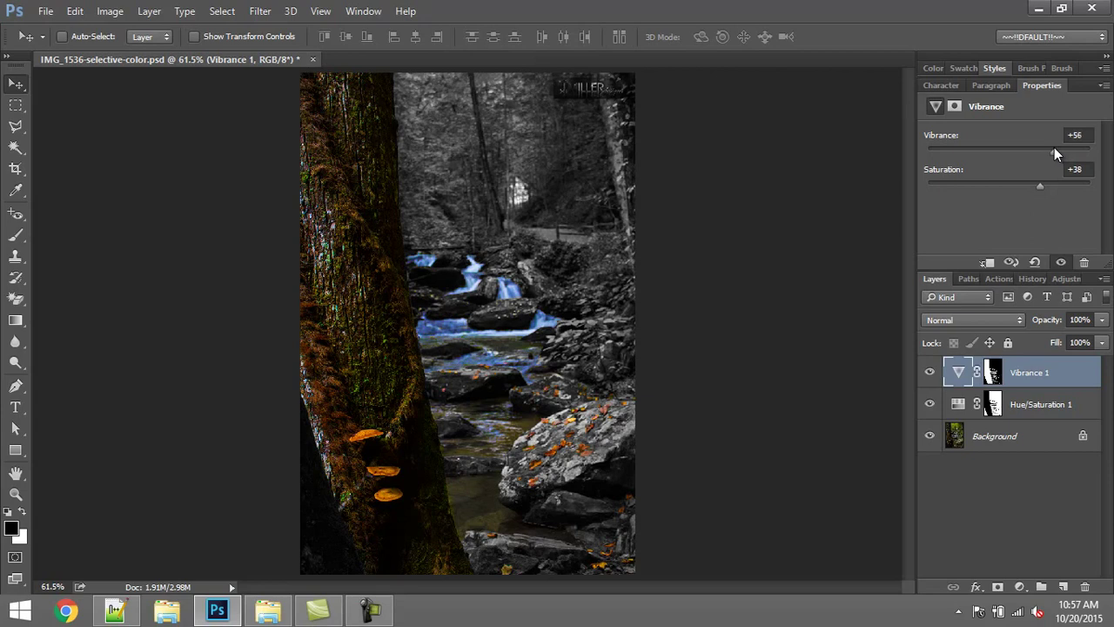
pyautogui.moveTo(1040, 189); pyautogui.dragTo(1027, 187)
# With a 41 px black brush at 50% opacity, paint on the Vibrance mask over the blue stream water and small waterfalls.
pyautogui.scroll(5, 456, 457)
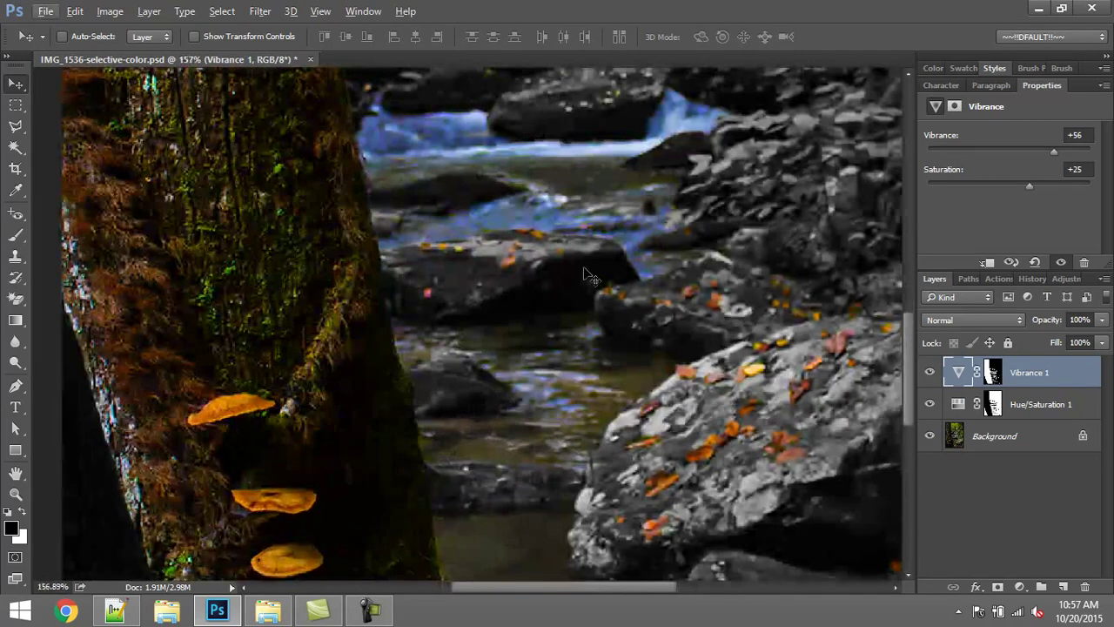
pyautogui.moveTo(599, 229); pyautogui.dragTo(435, 478)
pyautogui.moveTo(466, 305); pyautogui.dragTo(604, 356)
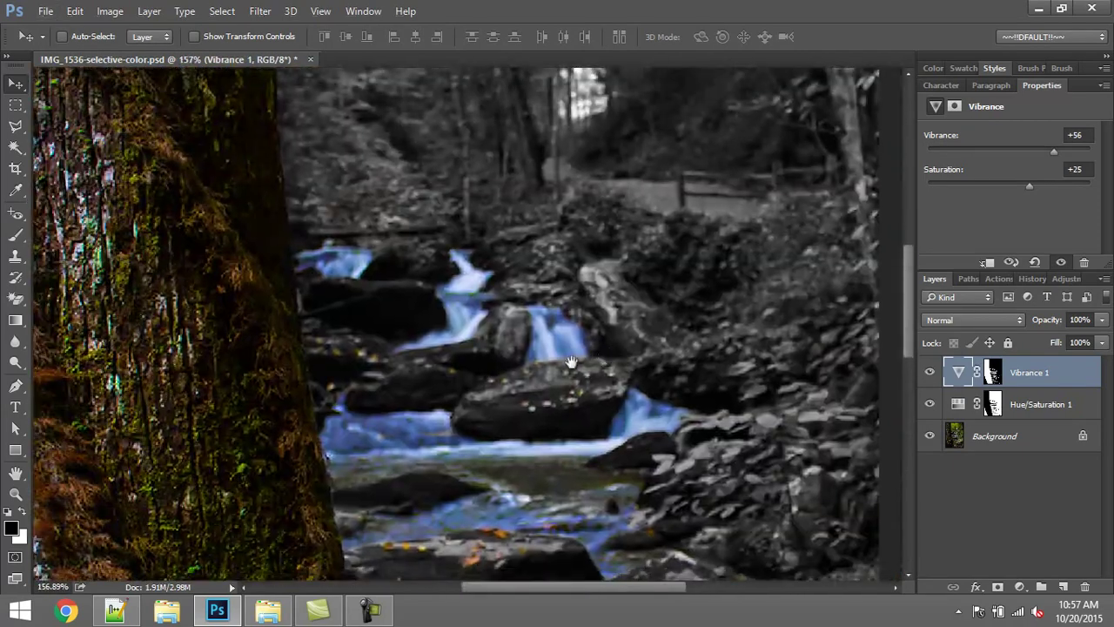
pyautogui.click(991, 375)
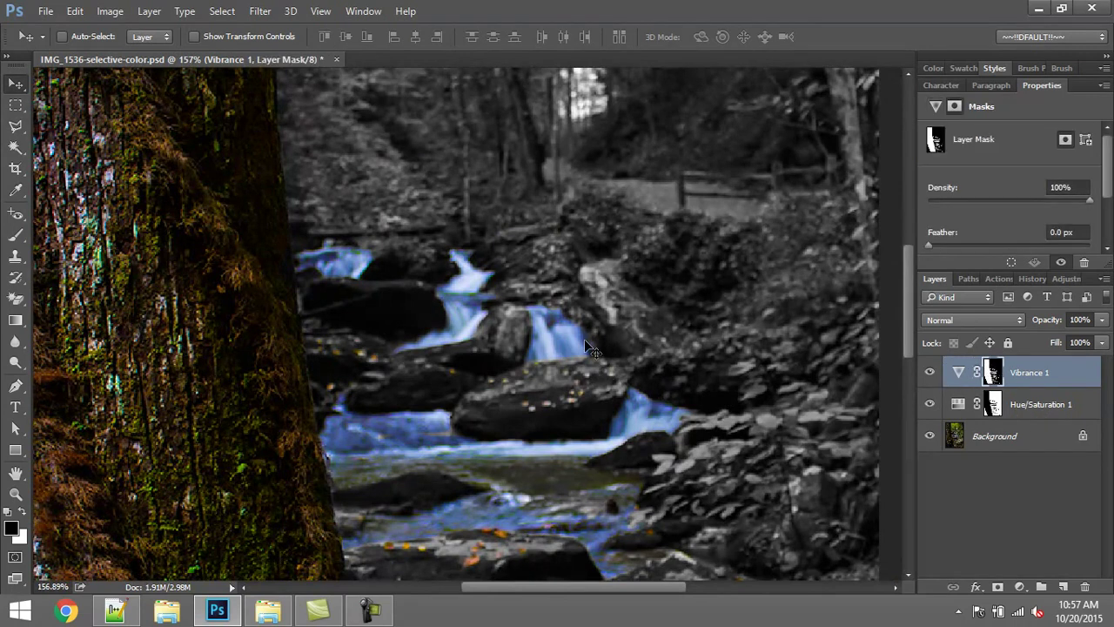
pyautogui.press('b')
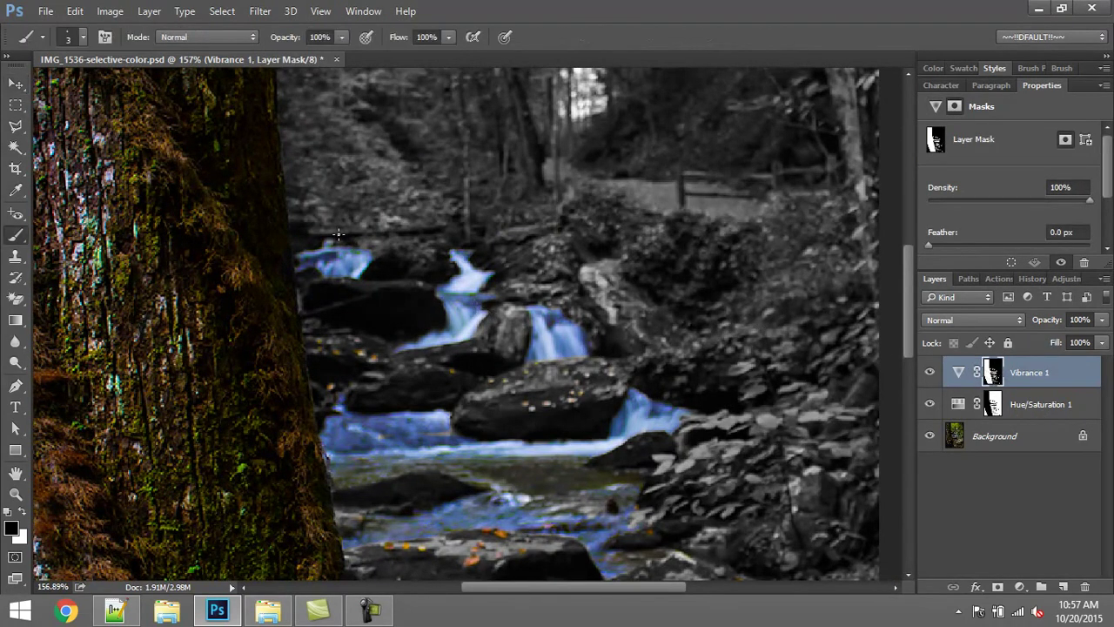
pyautogui.moveTo(363, 251); pyautogui.dragTo(385, 251)
pyautogui.click(300, 39)
pyautogui.write('50')
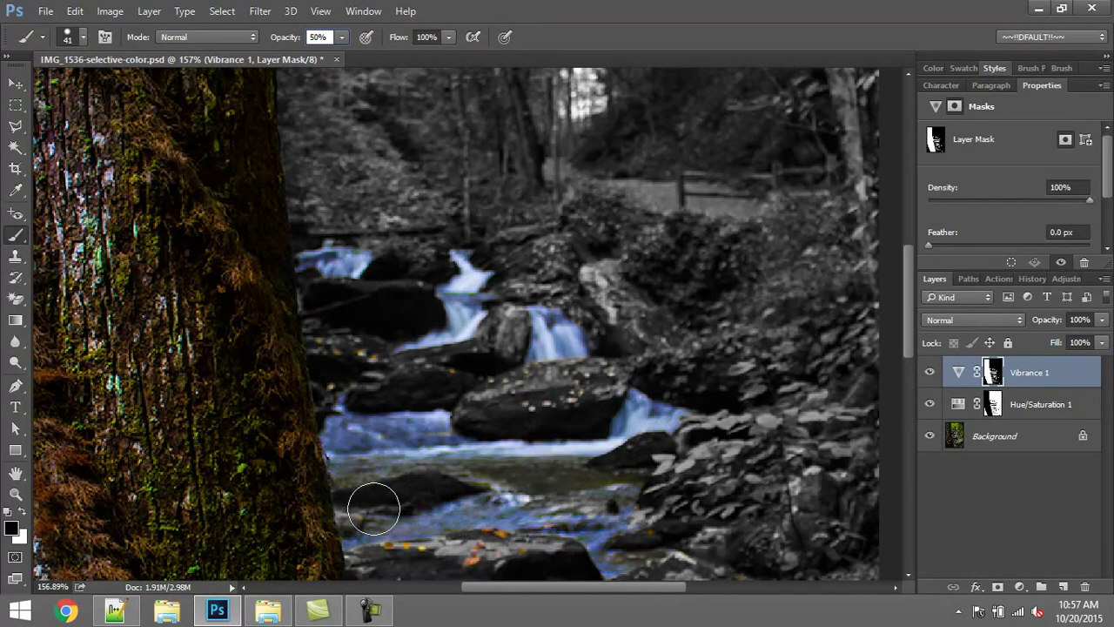
pyautogui.moveTo(635, 564); pyautogui.dragTo(522, 205)
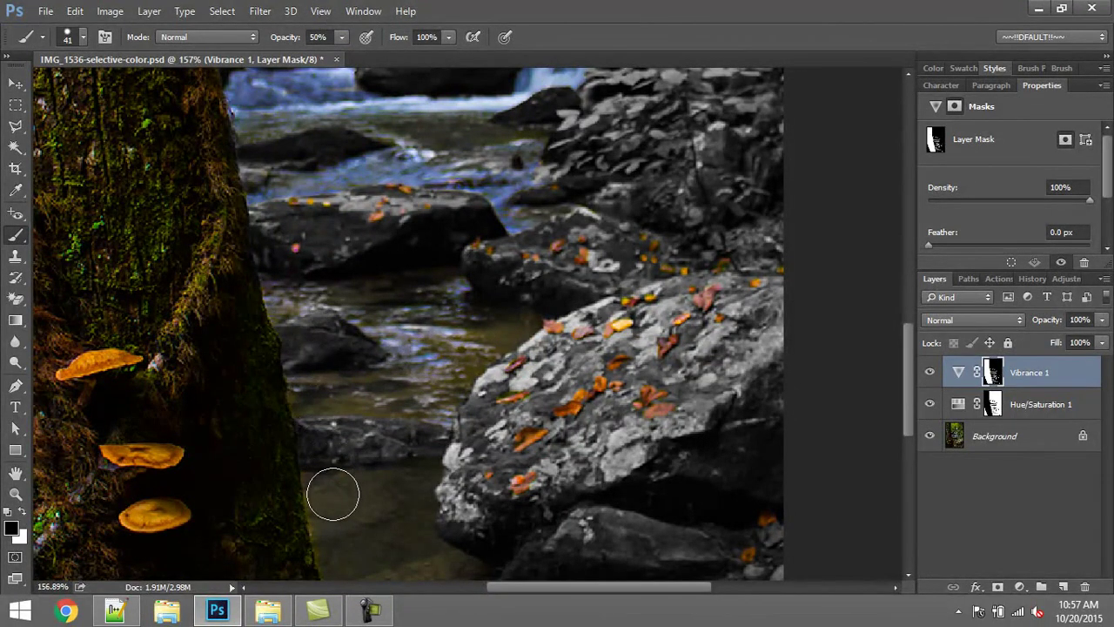
# Restore the brush opacity to 100% and compare the lower pool with the Vibrance layer hidden and shown.
pyautogui.moveTo(277, 36); pyautogui.dragTo(476, 36)
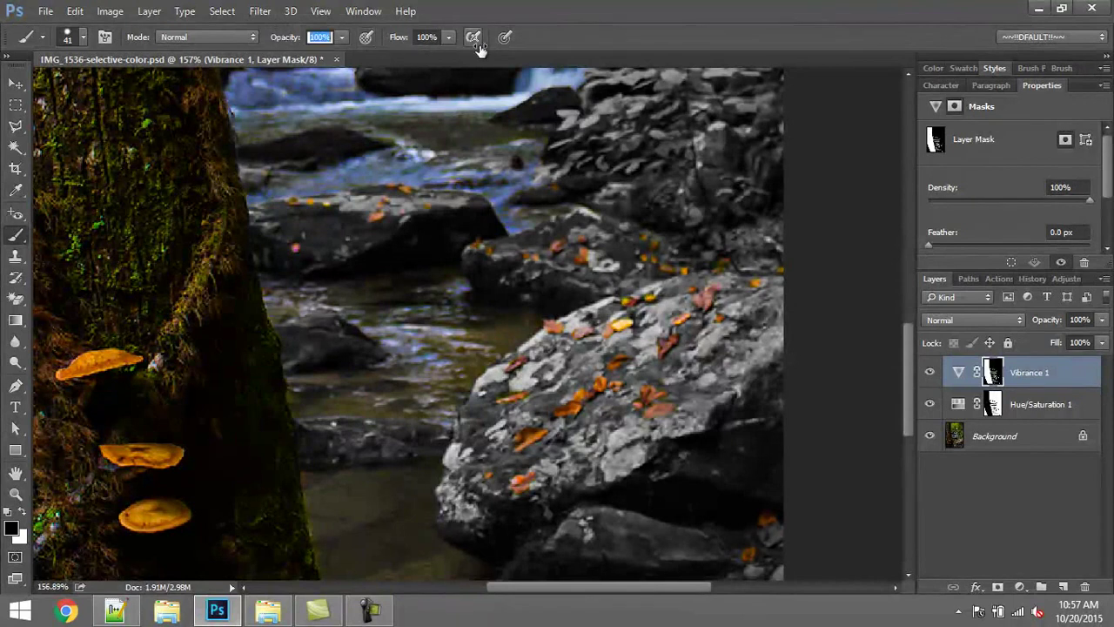
pyautogui.moveTo(342, 406); pyautogui.dragTo(423, 278)
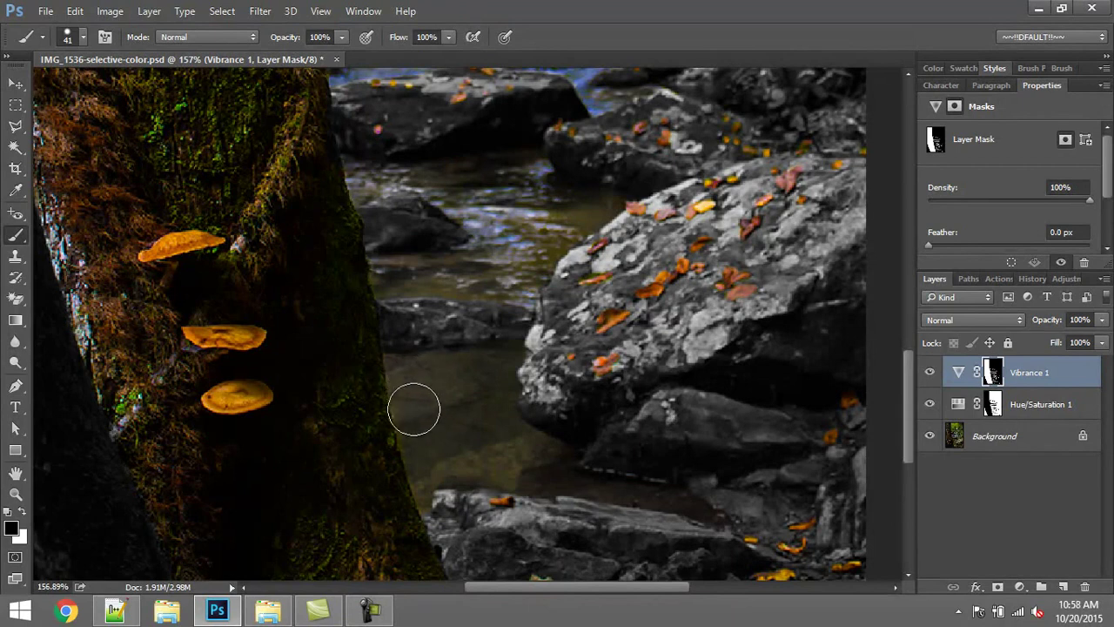
pyautogui.click(930, 373)
pyautogui.click(930, 373)
pyautogui.click(930, 372)
# Try painting white on the Hue/Saturation mask over the low rock beside the trunk, and undo the stroke.
pyautogui.click(993, 406)
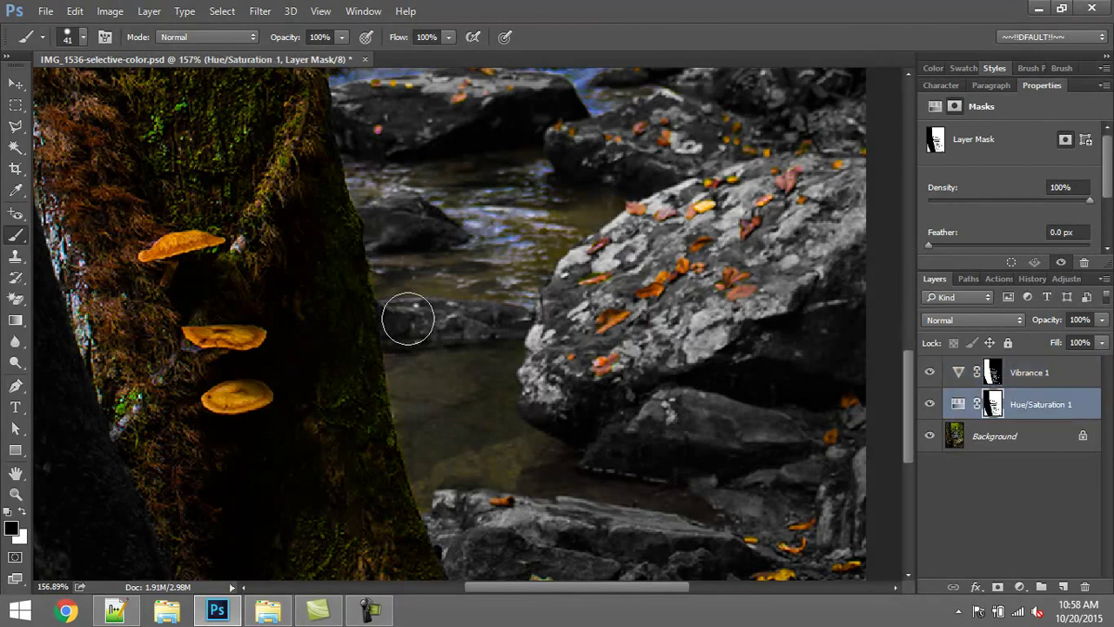
pyautogui.press('x')
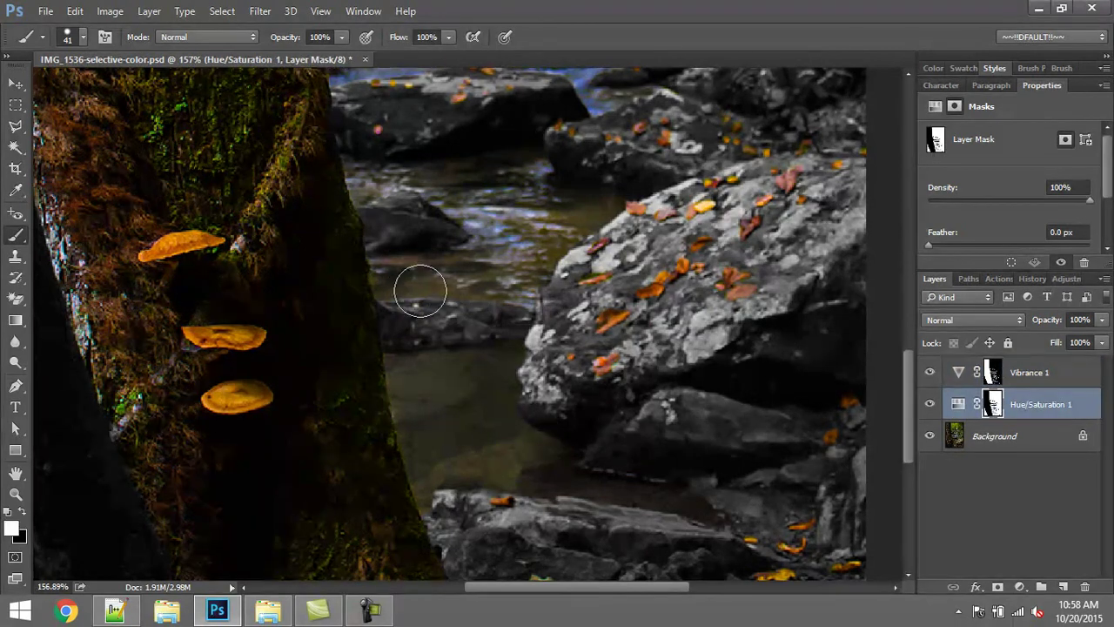
pyautogui.moveTo(418, 291)
pyautogui.mouseDown()
pyautogui.moveTo(393, 277)
pyautogui.moveTo(428, 301)
pyautogui.mouseUp()
pyautogui.hotkey('ctrl', 'z')
# Return to the Vibrance layer's mask, switch to the Move tool and deselect the layer.
pyautogui.click(993, 372)
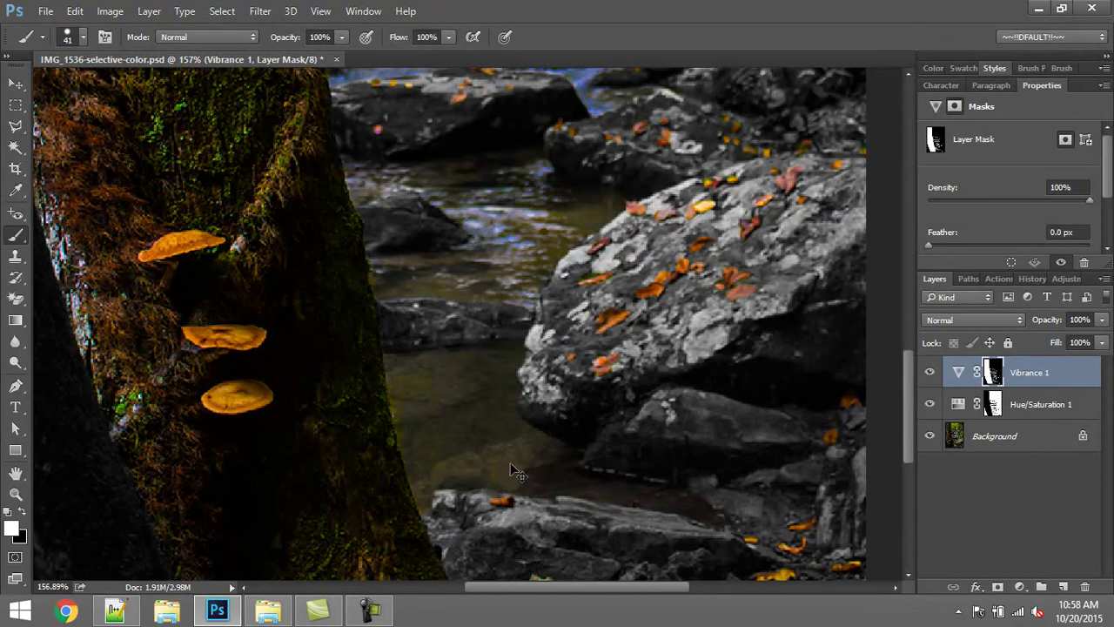
pyautogui.hotkey('ctrl', '0')
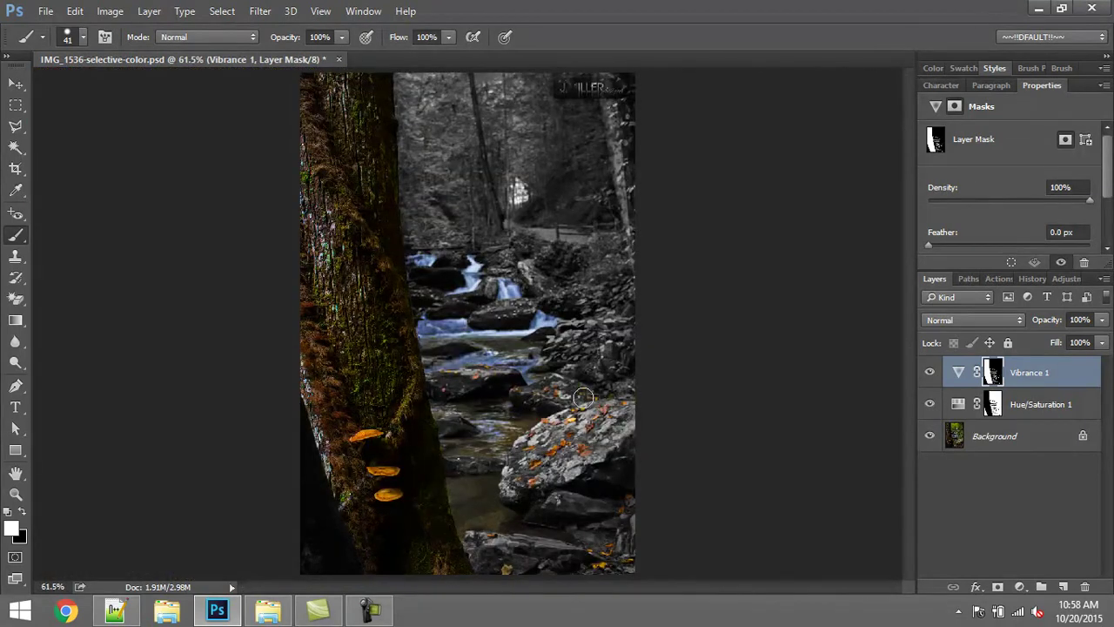
pyautogui.press('v')
pyautogui.click(999, 500)
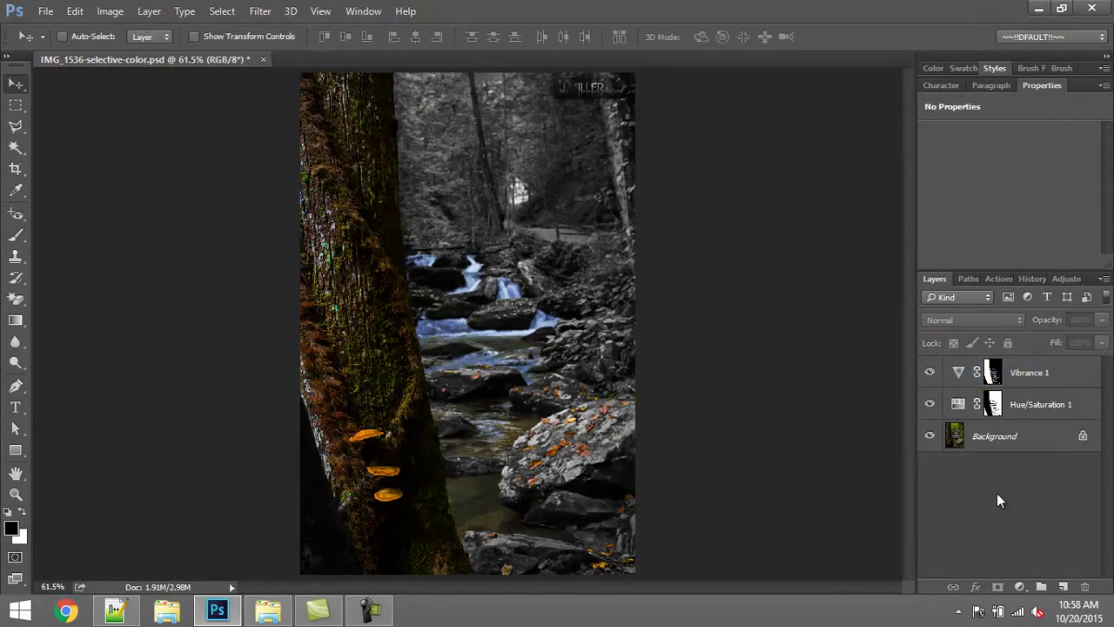
# With the Hue/Saturation mask active, marquee-select the rectangular watermark logo in the photo's upper corner.
pyautogui.click(993, 406)
pyautogui.scroll(3, 486, 124)
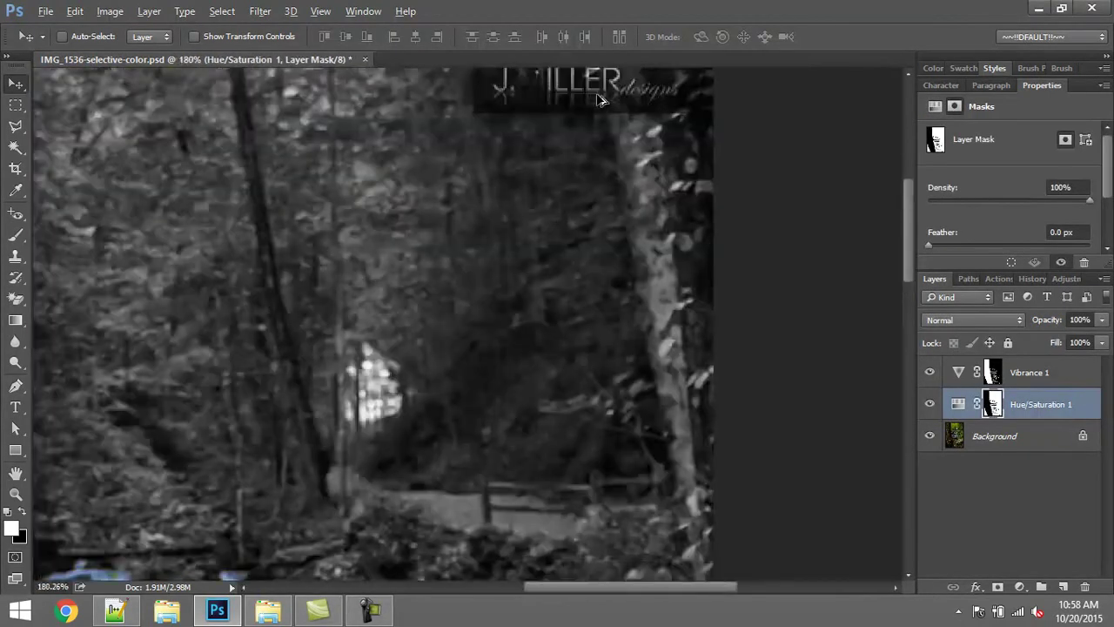
pyautogui.moveTo(651, 128); pyautogui.dragTo(608, 252)
pyautogui.scroll(2, 470, 242)
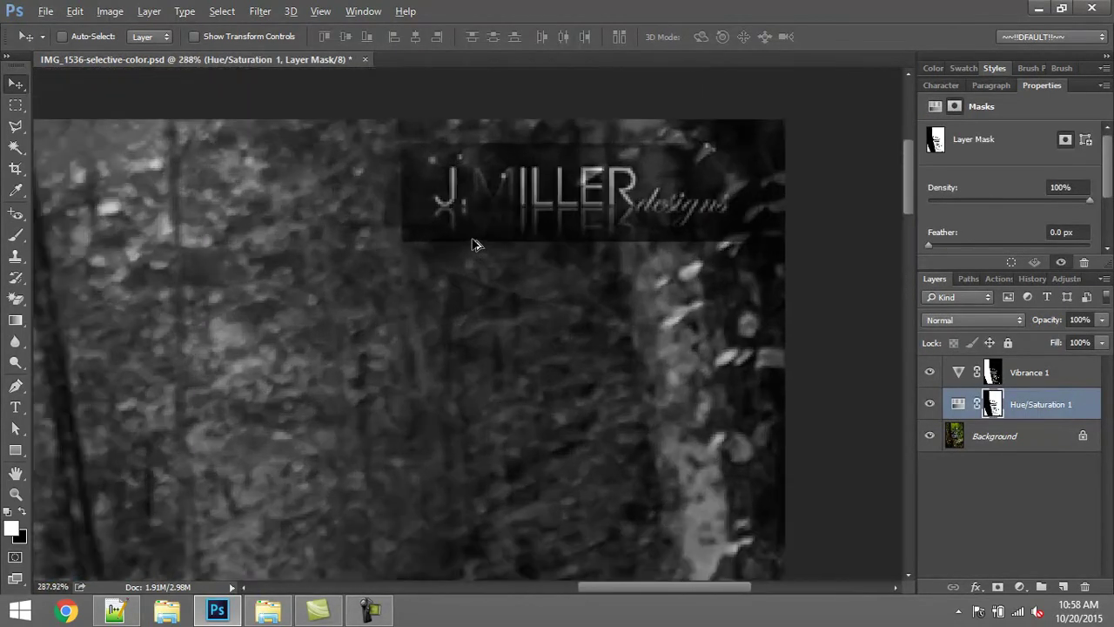
pyautogui.press('m')
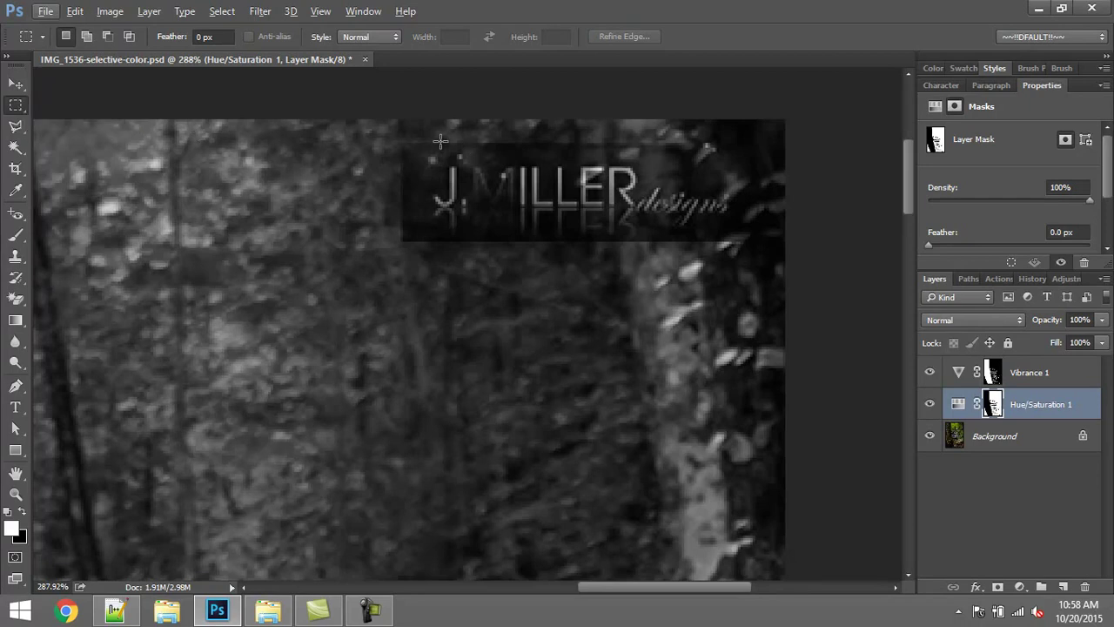
pyautogui.moveTo(400, 141); pyautogui.dragTo(758, 244)
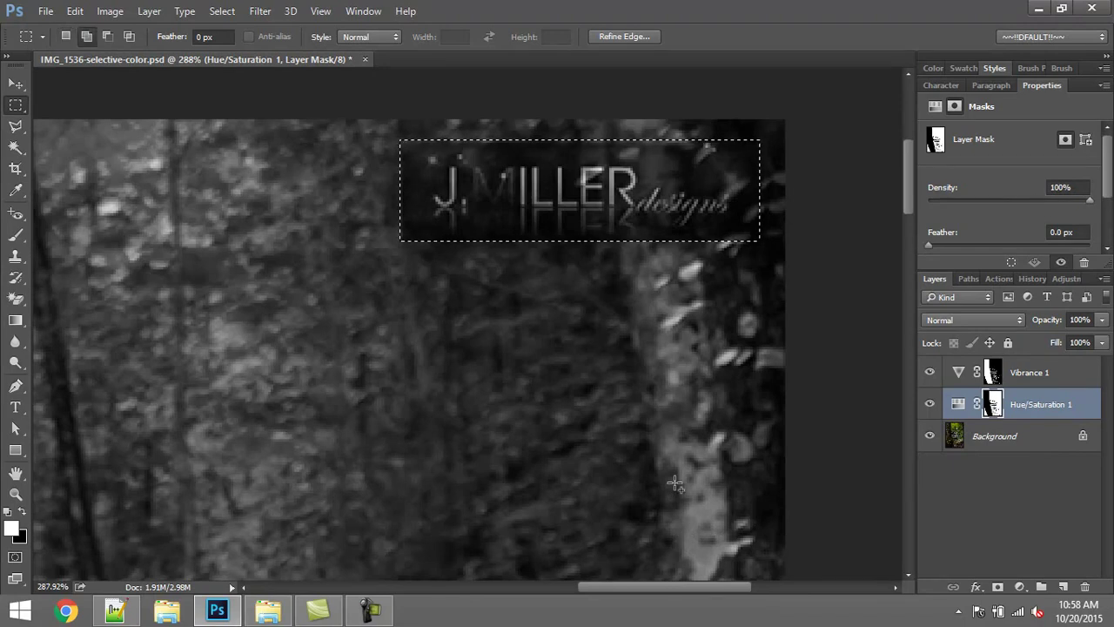
# Fill the selected logo area on the Hue/Saturation mask with black in Normal mode at 100% opacity.
pyautogui.press('i')
pyautogui.hotkey('shift', 'BackSpace')
pyautogui.moveTo(808, 138); pyautogui.dragTo(498, 323)
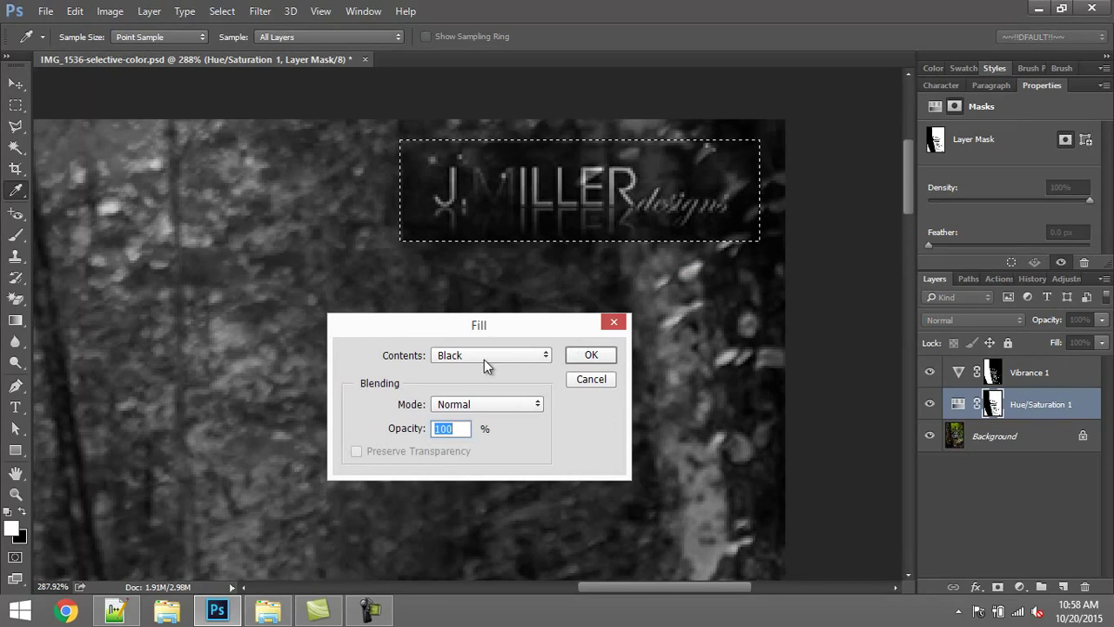
pyautogui.click(491, 354)
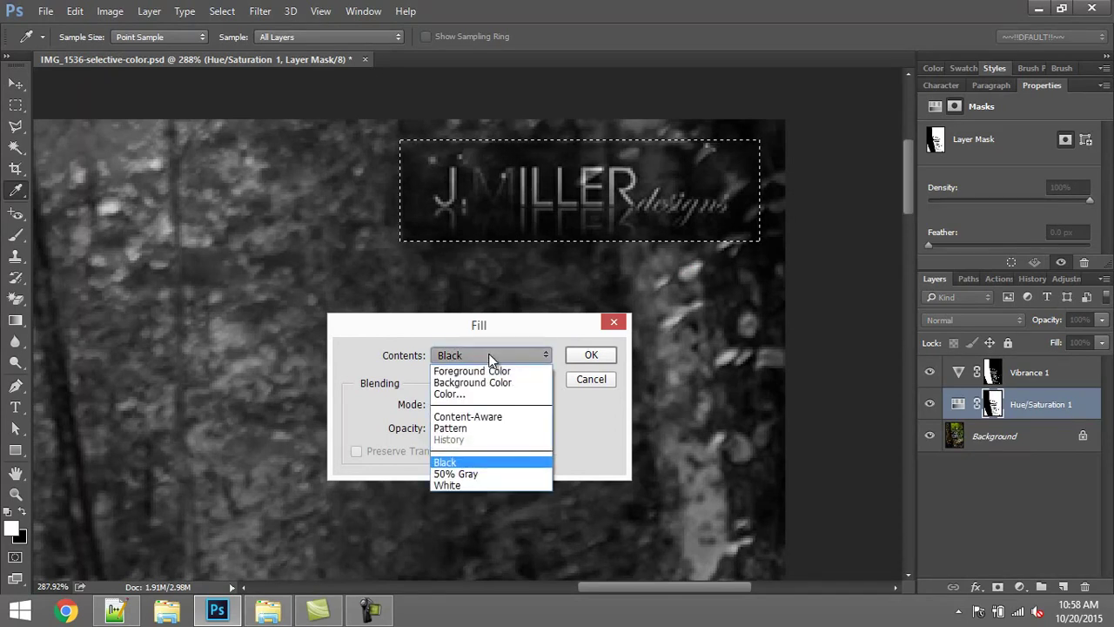
pyautogui.click(490, 357)
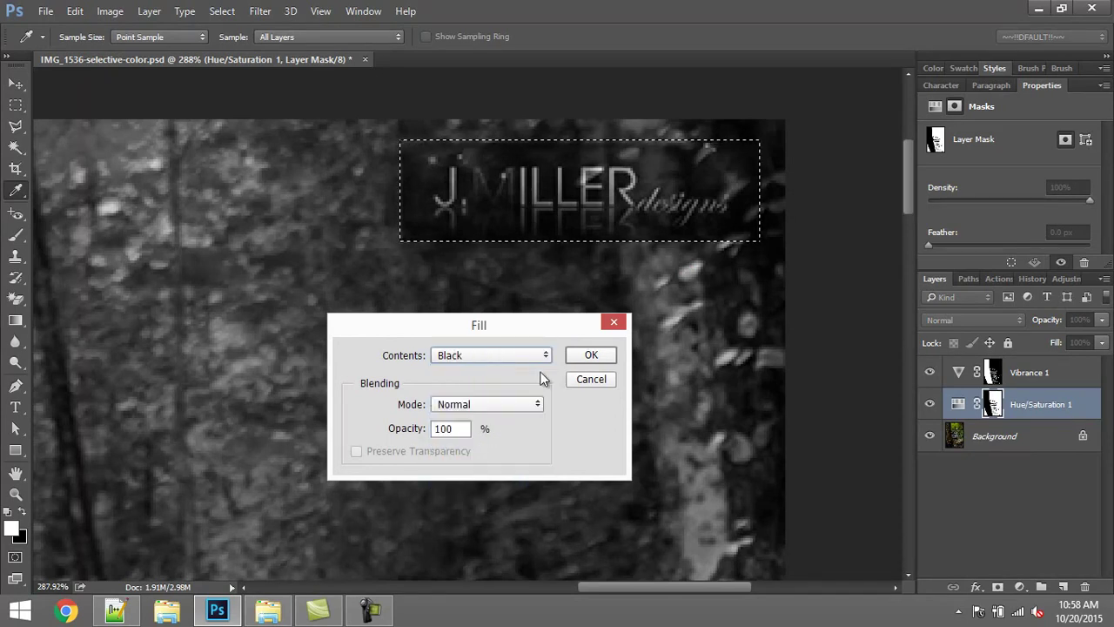
pyautogui.moveTo(519, 327); pyautogui.dragTo(407, 302)
pyautogui.click(488, 334)
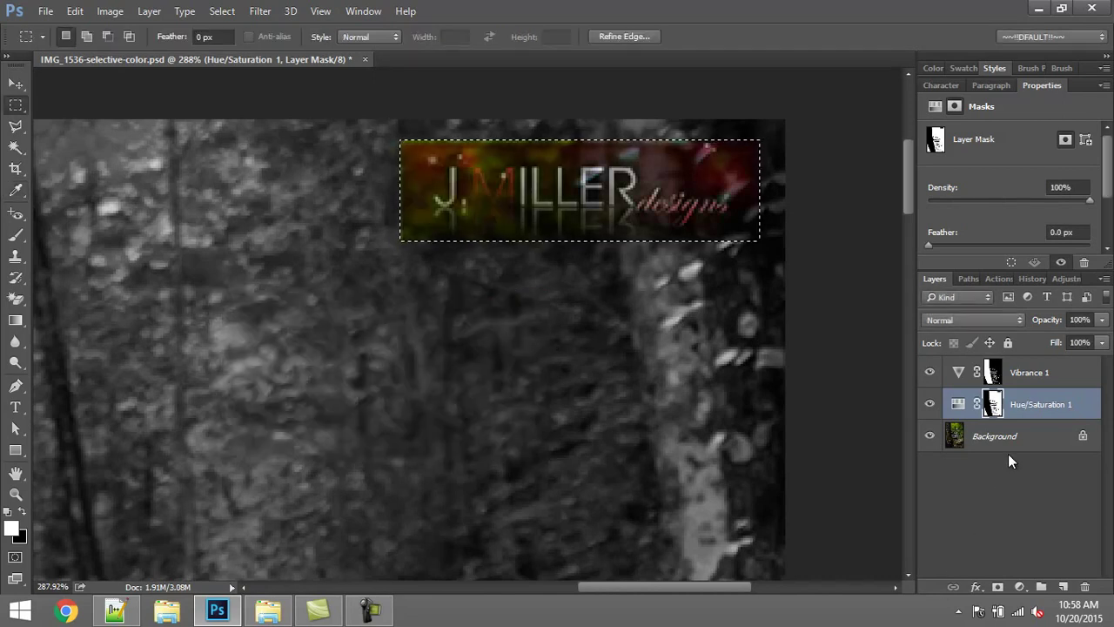
# Clear the marquee selection, switch to the Move tool and deselect the Hue/Saturation layer.
pyautogui.hotkey('ctrl', 'd')
pyautogui.hotkey('ctrl', '0')
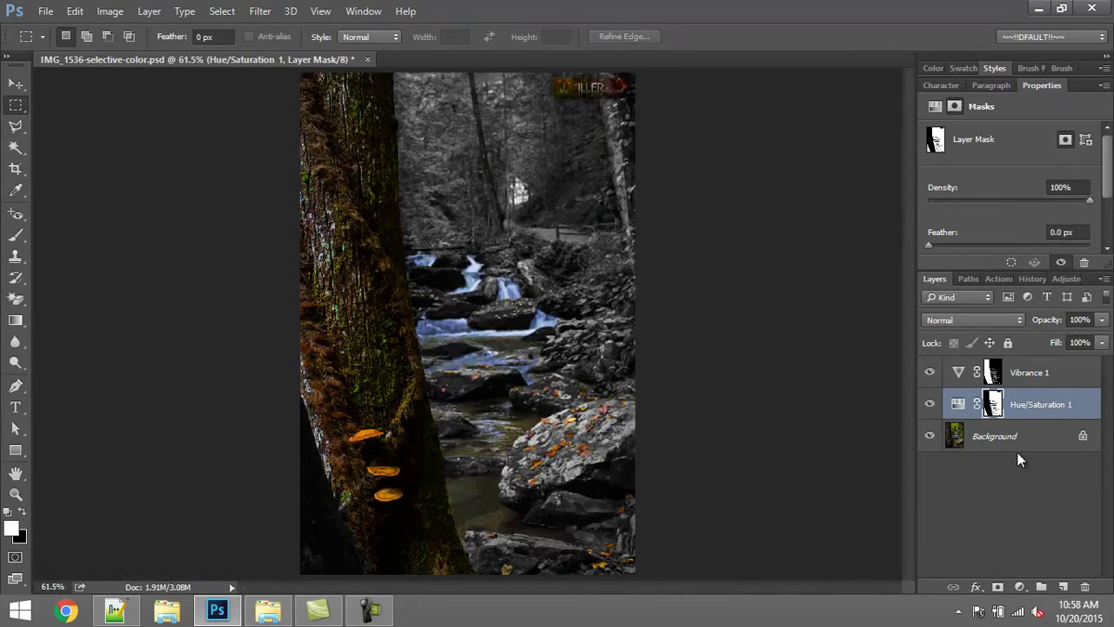
pyautogui.press('v')
pyautogui.click(1015, 521)
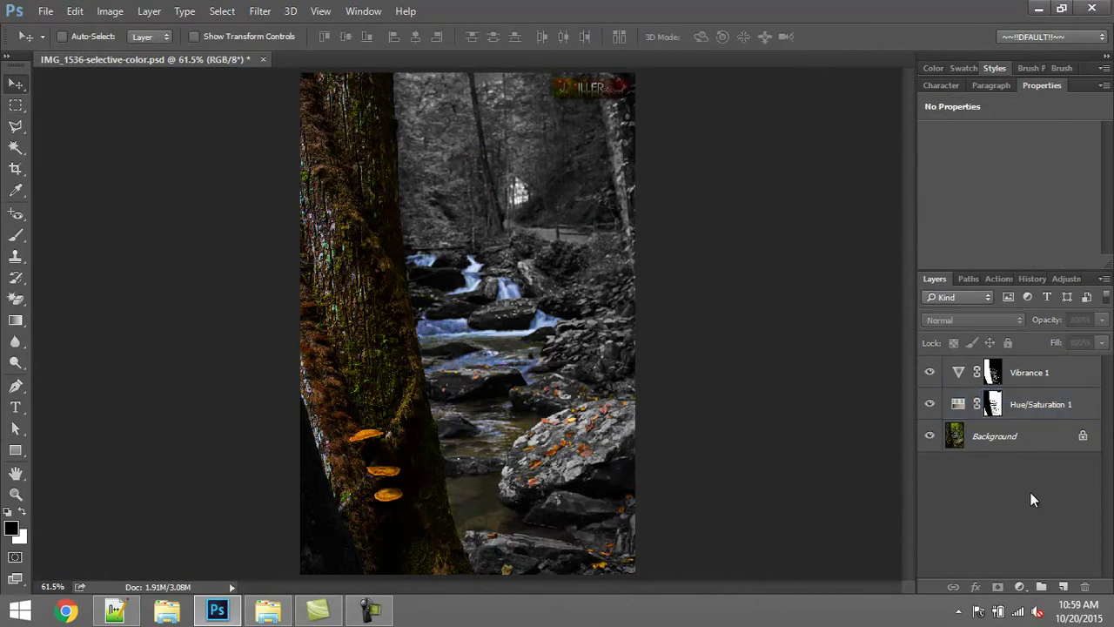